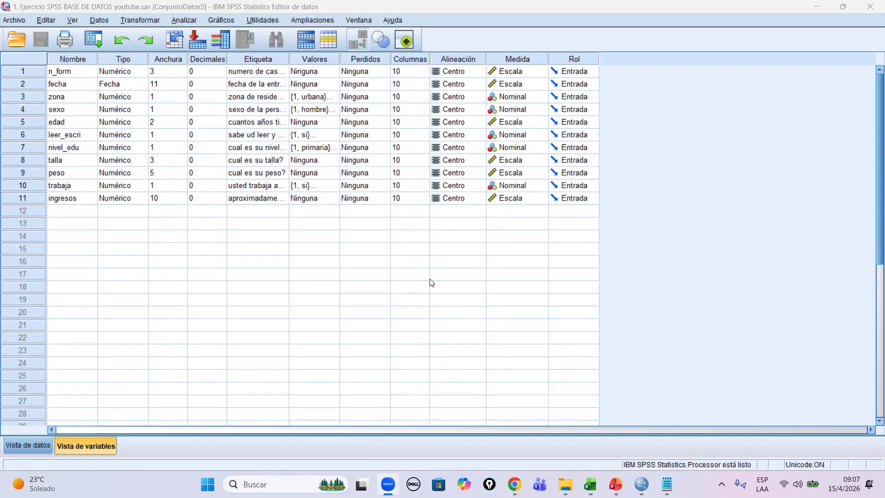
- Switch to the insure.sav dataset and open the Chart Builder with its previous settings reset
mouse_move(641, 484)
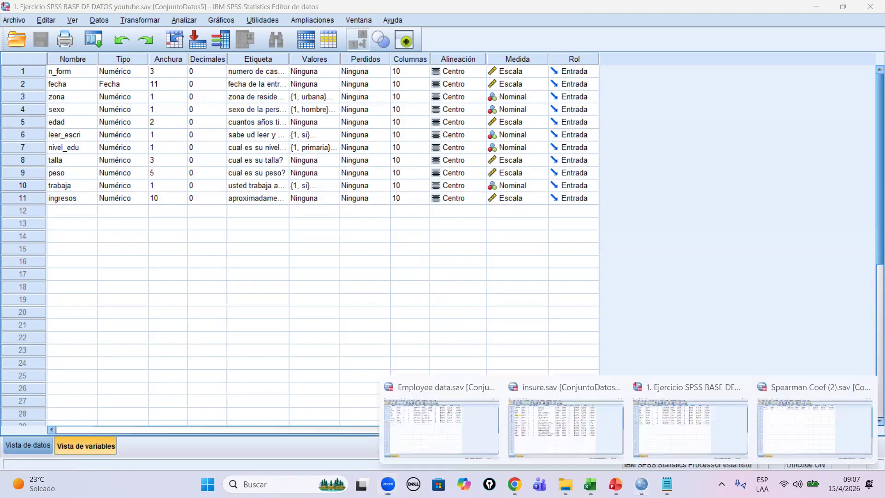
left_click(609, 456)
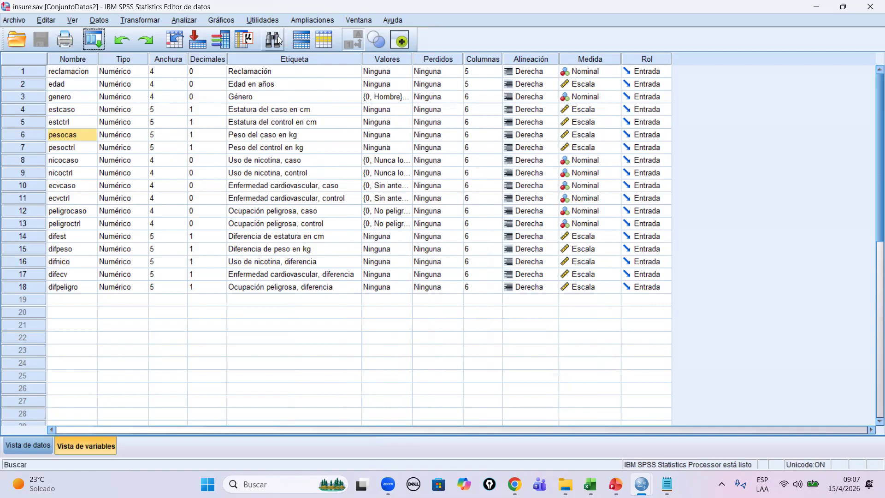
left_click(224, 21)
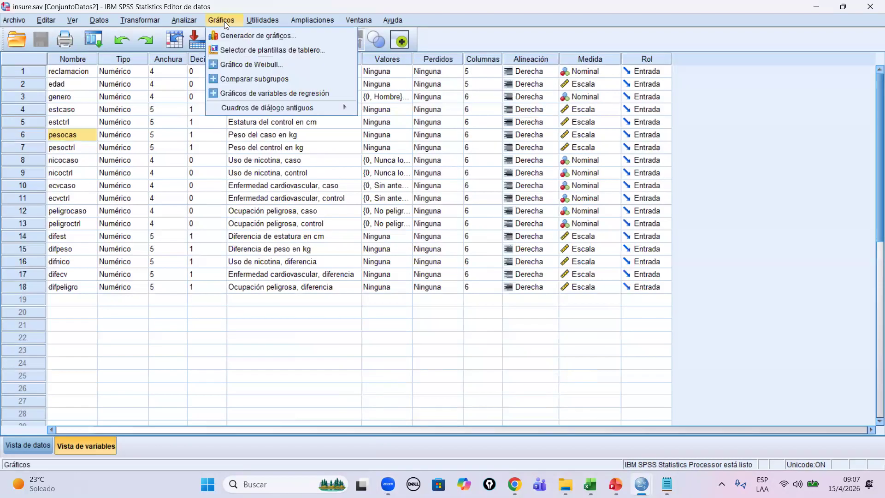
left_click(272, 36)
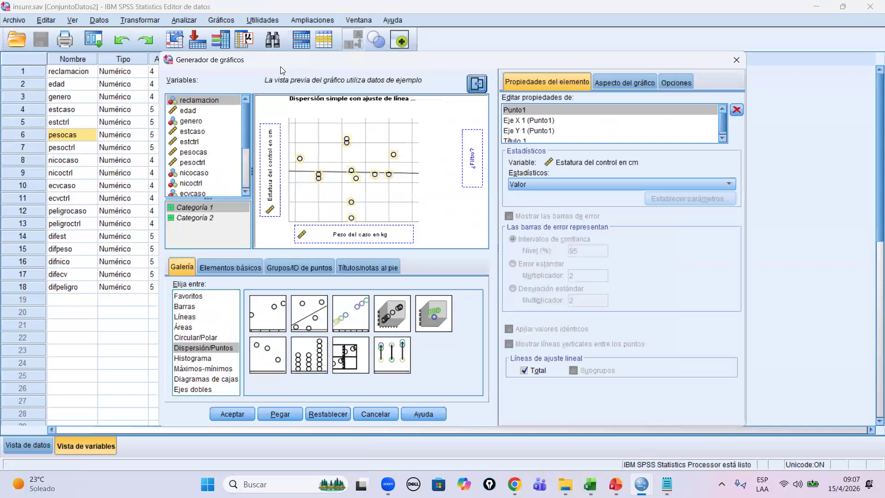
key("alt+r")
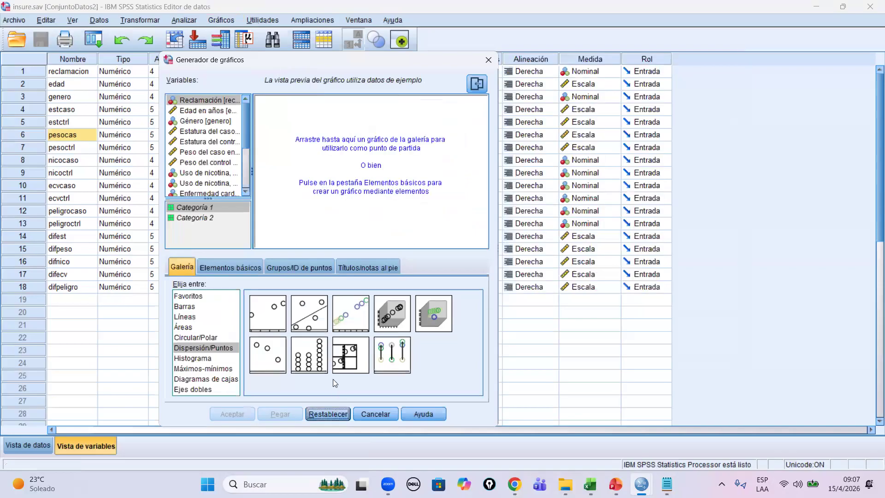
- Place a simple scatter chart with fit line from the Dispersión/Puntos gallery on the chart canvas
left_click(195, 350)
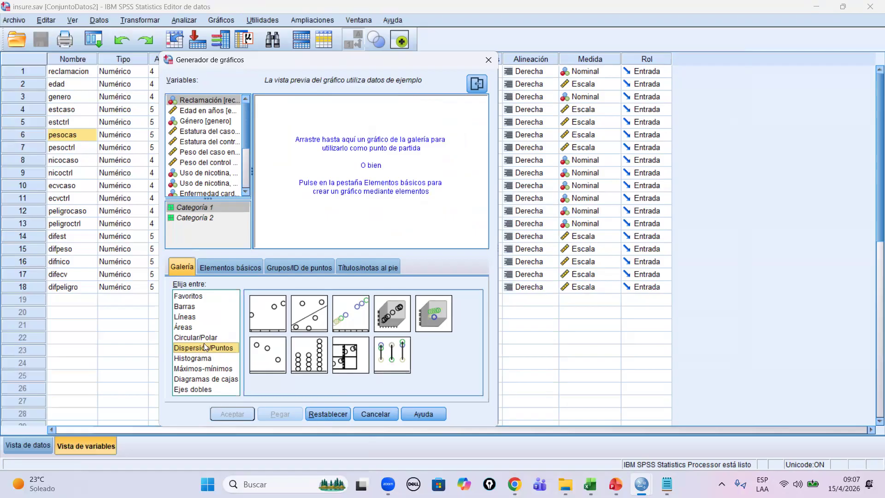
left_click(305, 314)
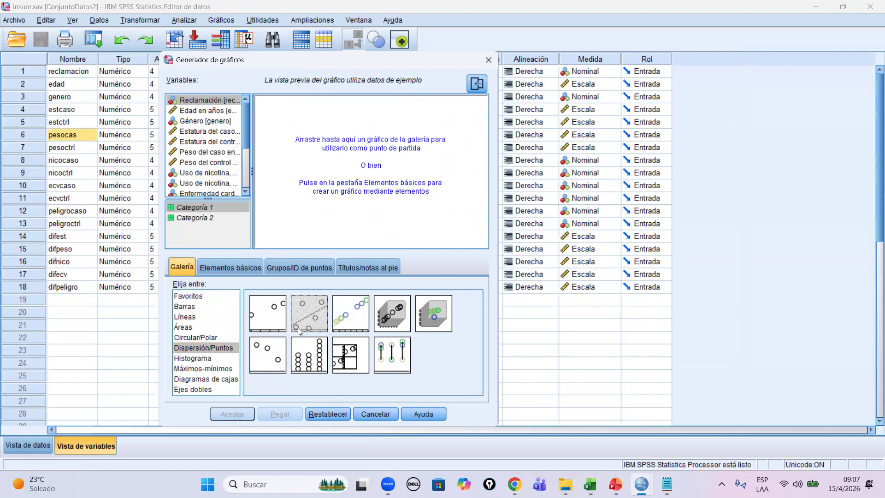
left_click_drag(307, 320, 343, 184)
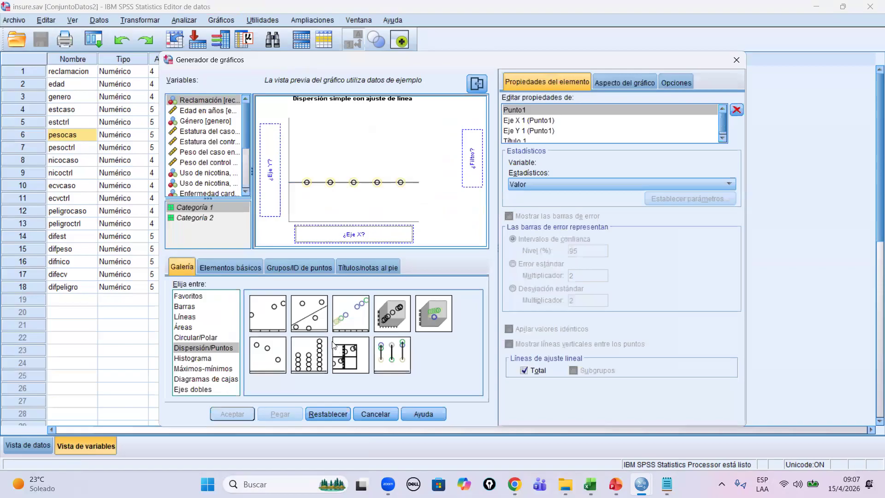
- With variables listed by name, assign pesocas to the X axis and estcaso to the Y axis, and generate the chart
right_click(195, 162)
left_click(202, 174)
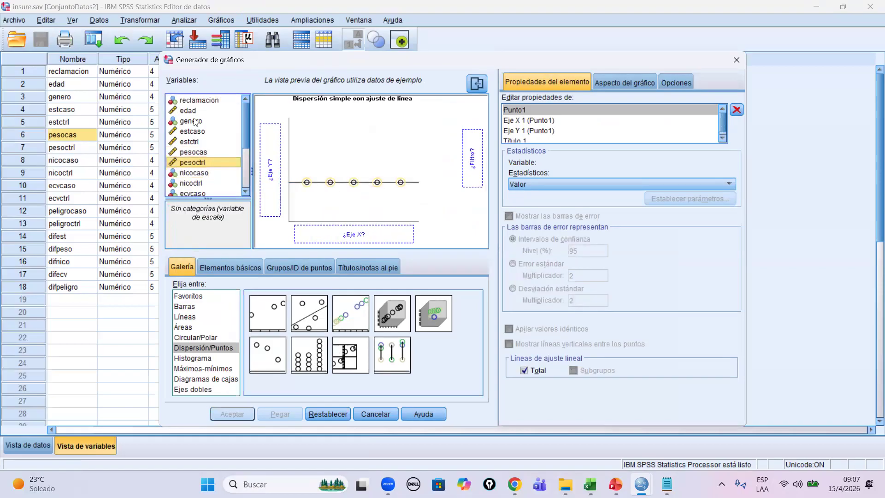
left_click(204, 151)
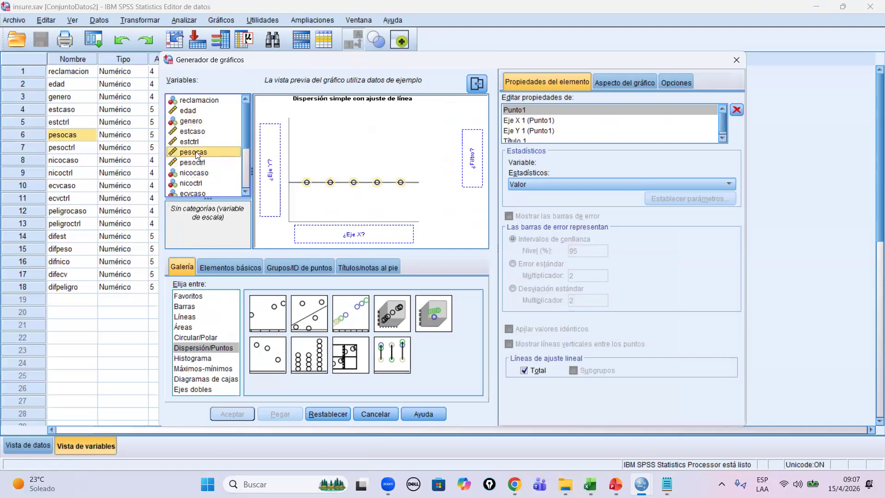
left_click_drag(191, 154, 316, 225)
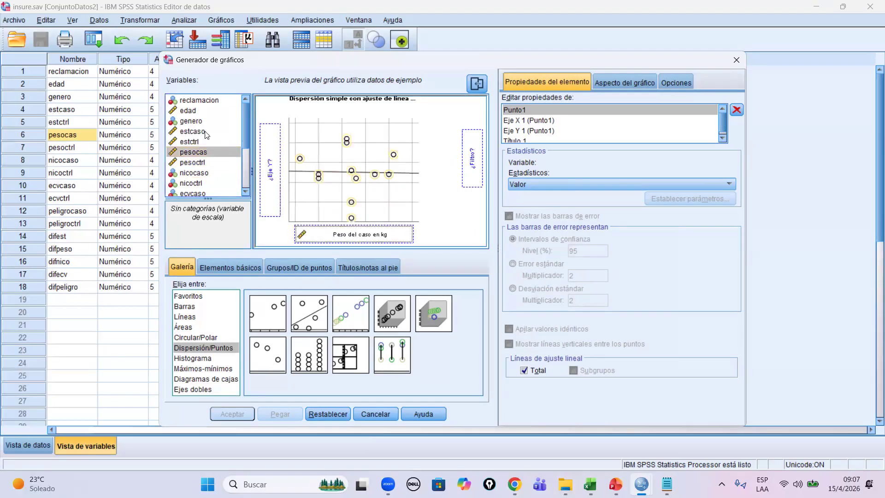
left_click_drag(200, 134, 270, 171)
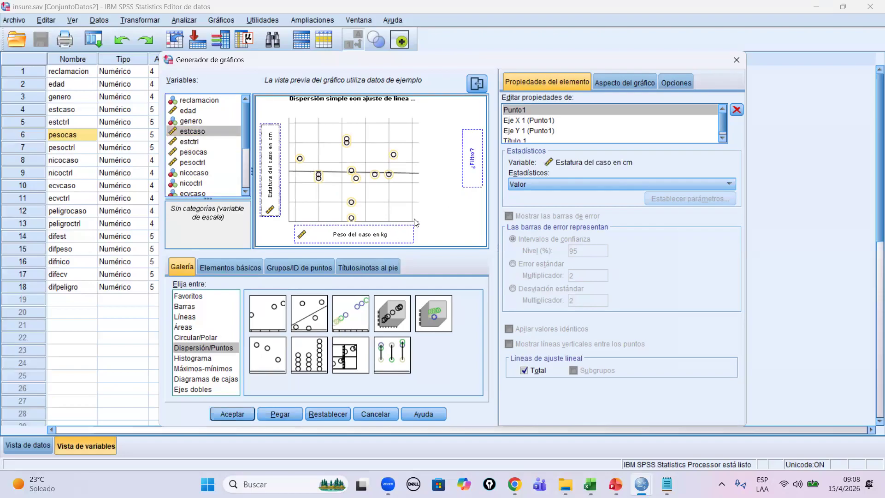
key("Return")
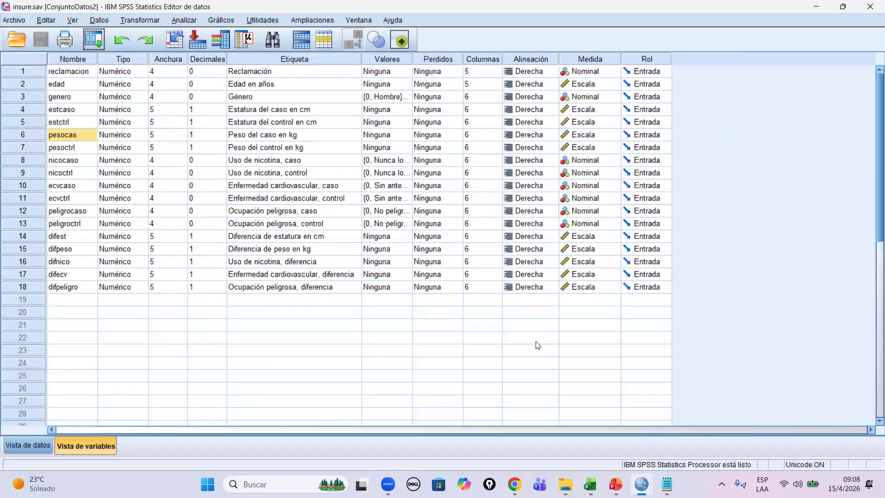
- Switch to the Resultado4 output and examine the scatter chart enlarged in the print preview
key("alt+Tab")
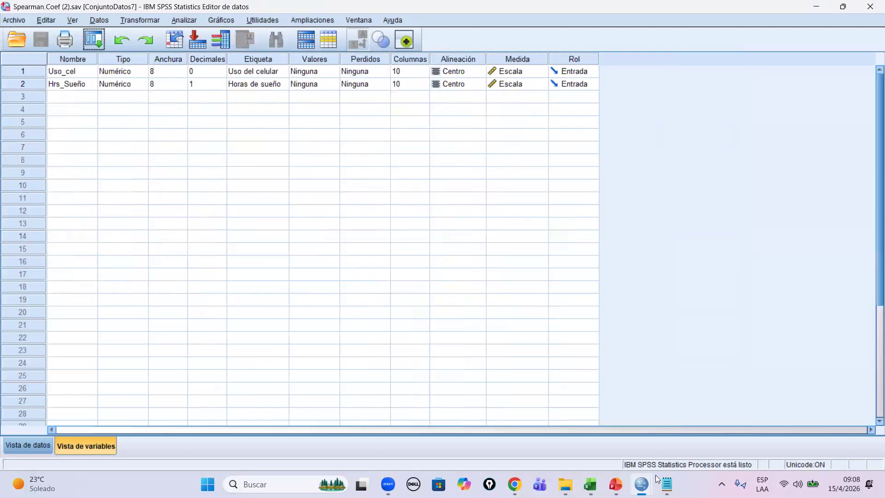
left_click(642, 484)
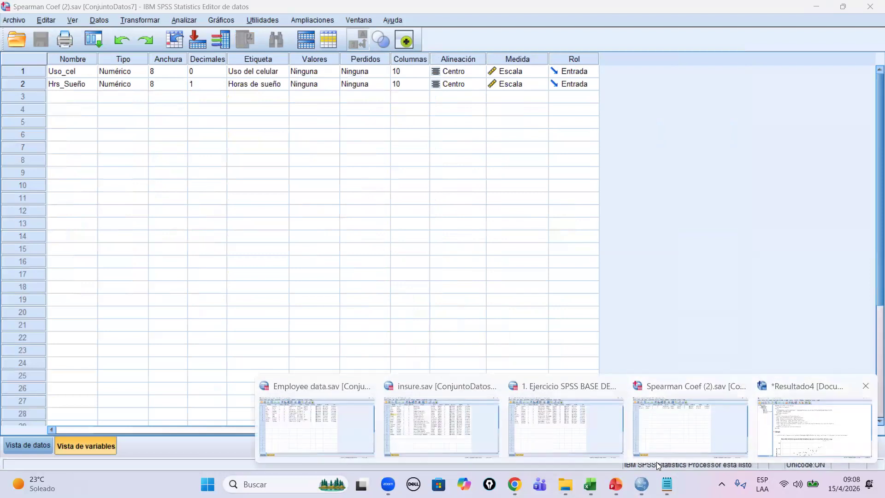
left_click(814, 429)
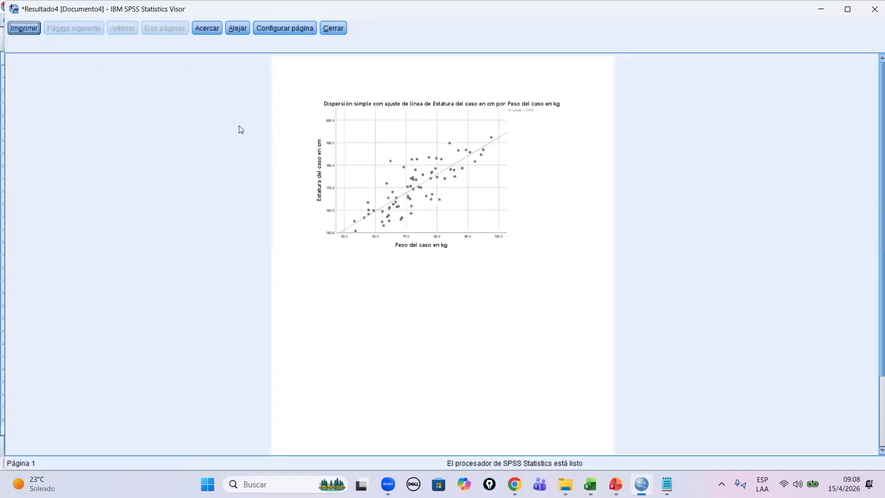
left_click(202, 30)
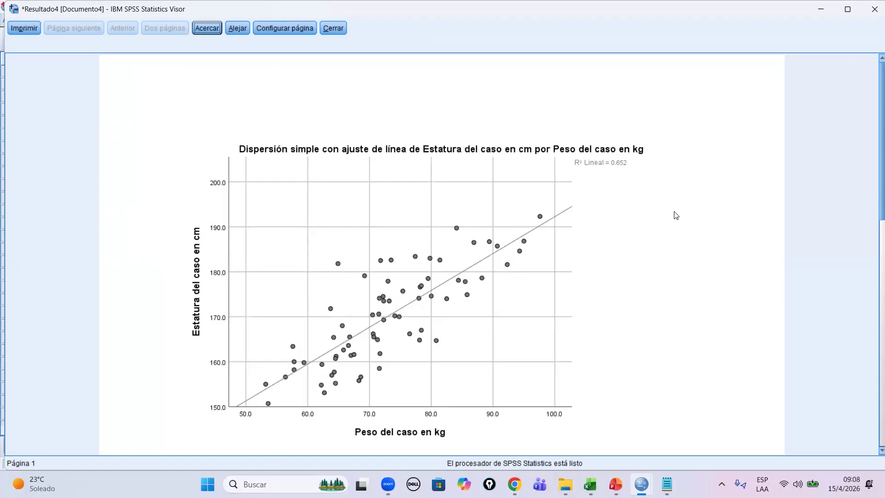
left_click(333, 28)
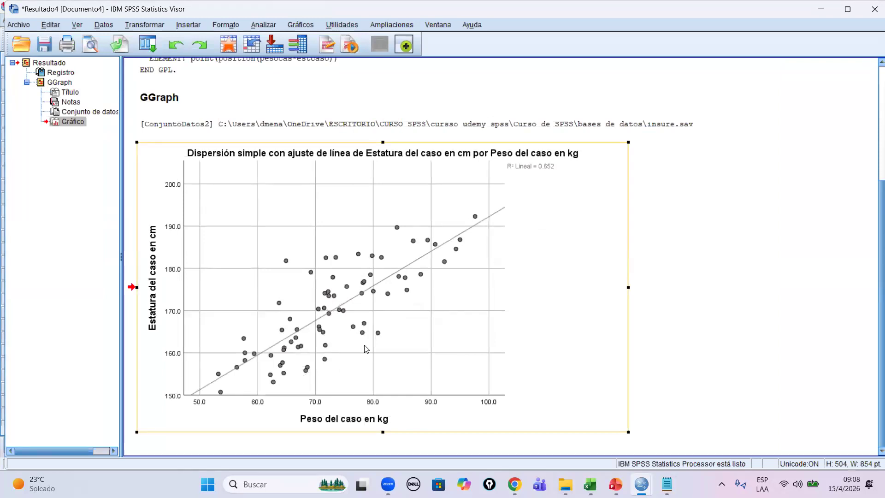
- Open the scatter chart in the chart editor, change the fill colour of its points to orange-red, and close the editor
left_click(407, 331)
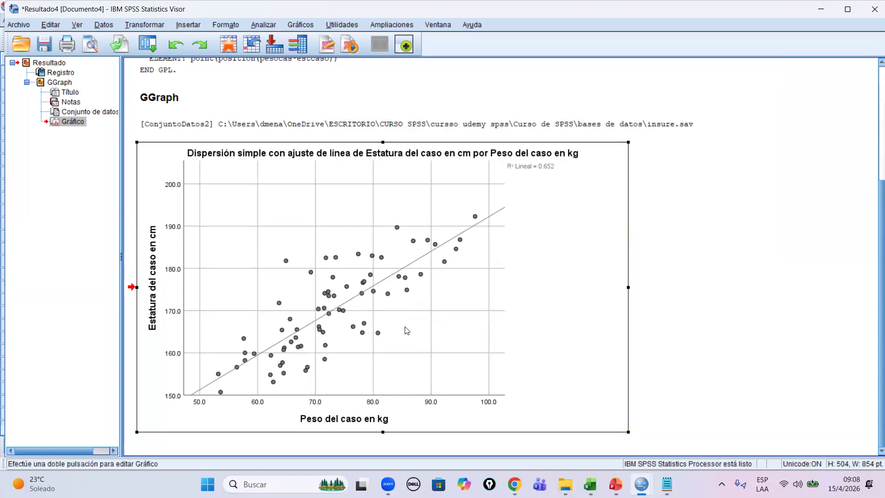
double_click(407, 331)
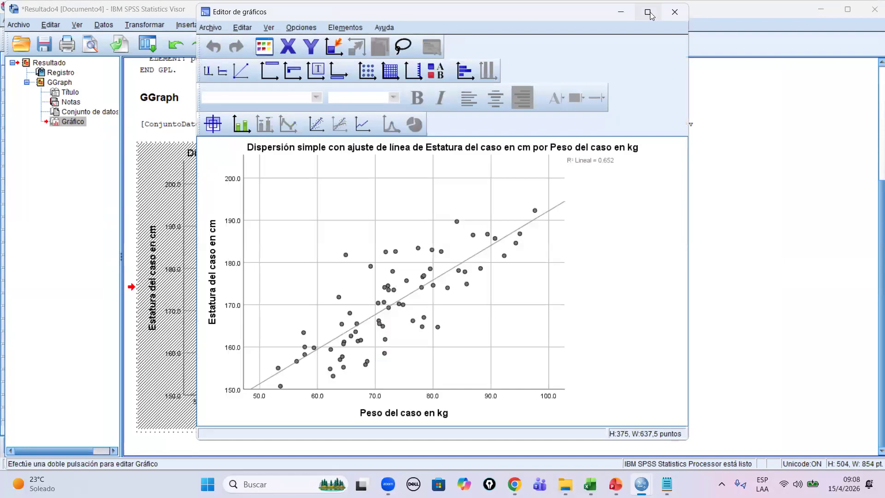
left_click(647, 12)
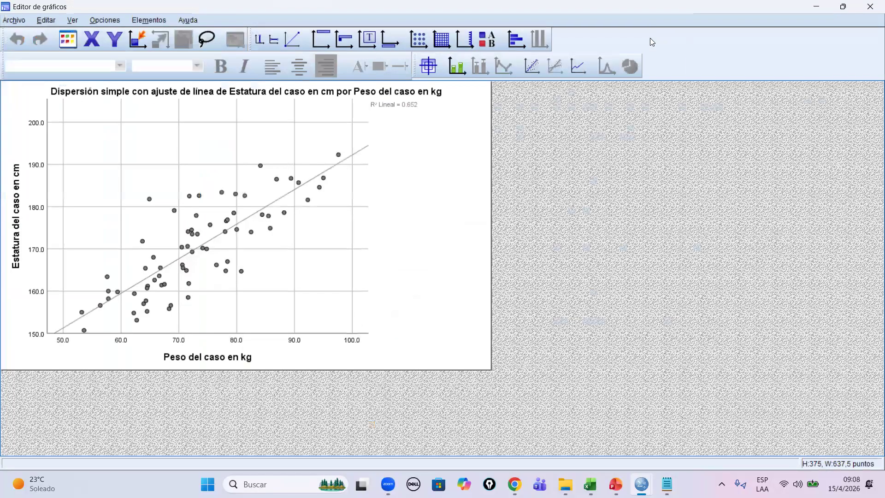
left_click(284, 213)
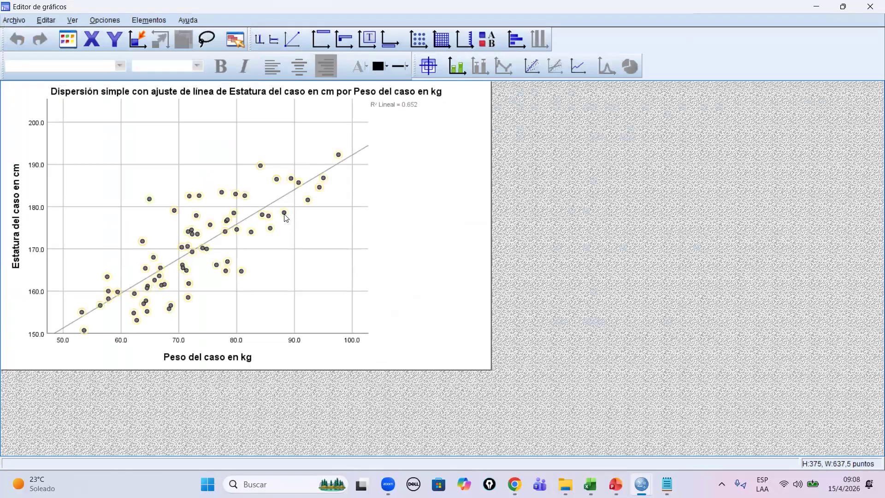
left_click(387, 66)
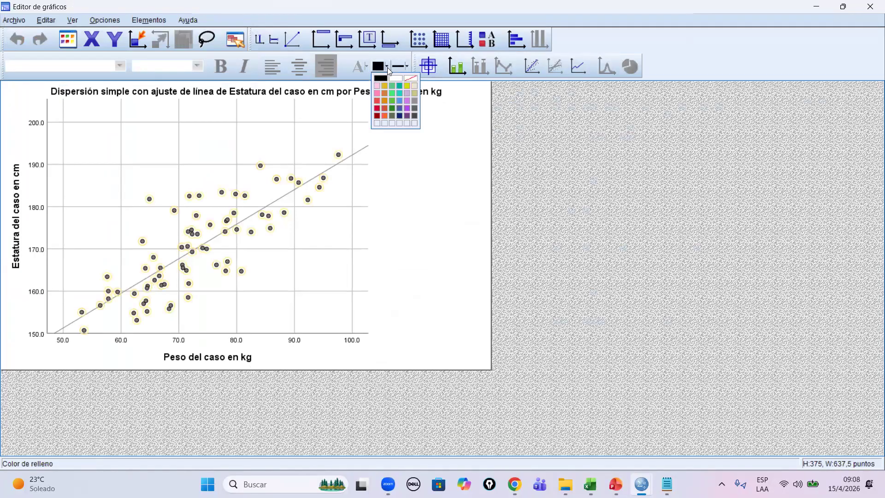
left_click(384, 109)
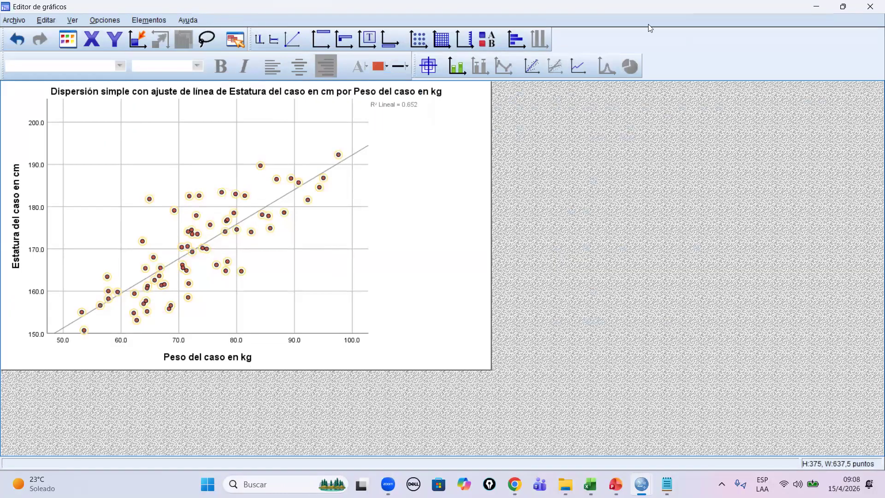
left_click(865, 6)
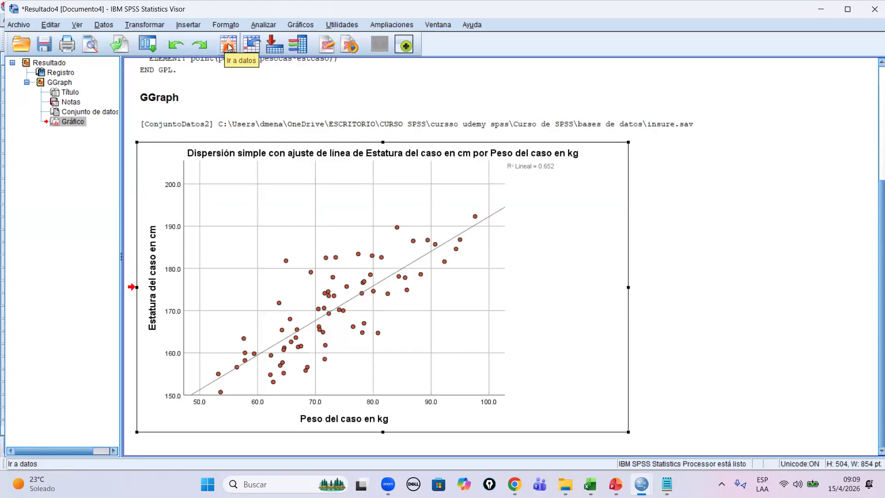
left_click(148, 44)
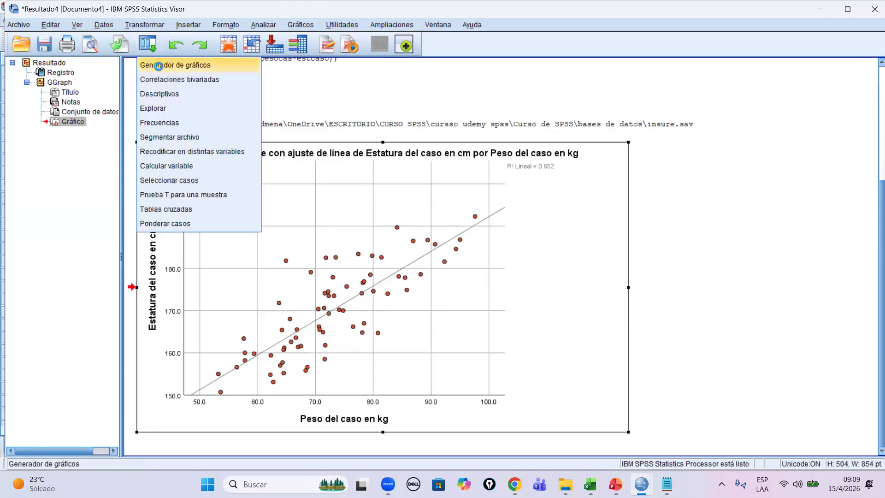
left_click(158, 66)
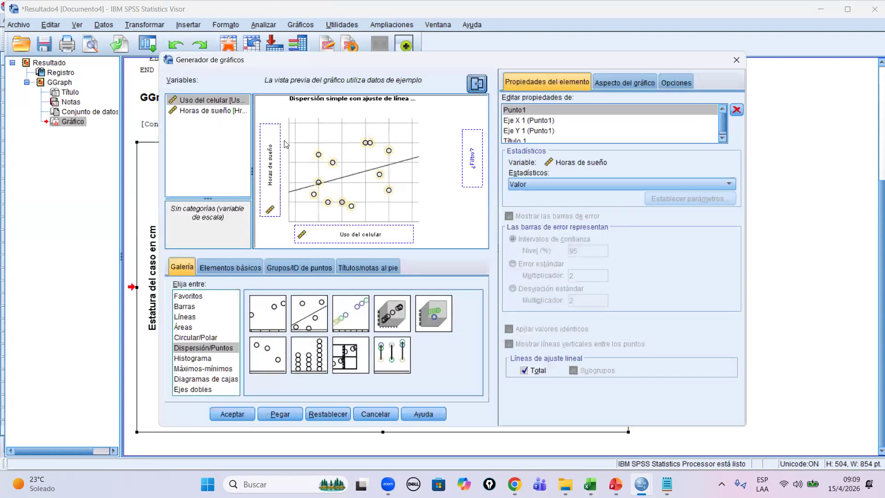
left_click(736, 60)
- Return to the insure.sav dataset and reopen the recently used Chart Builder with its settings reset
mouse_move(641, 483)
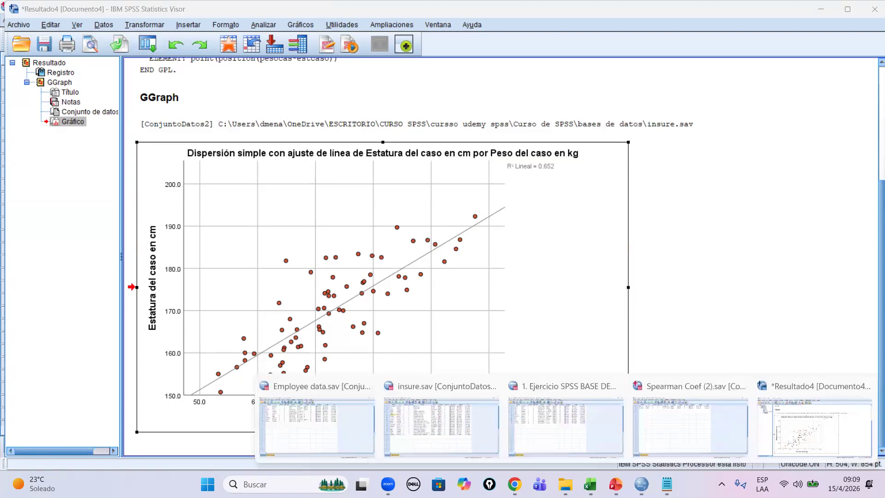
left_click(415, 380)
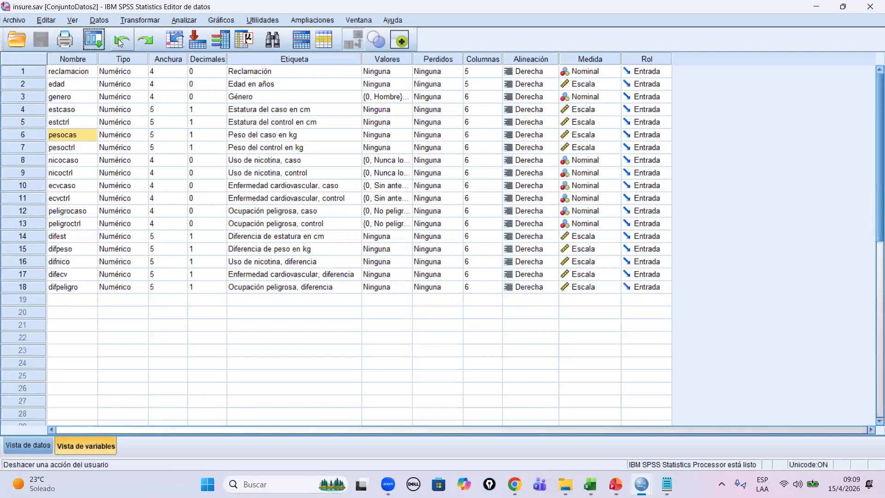
left_click(94, 40)
left_click(122, 60)
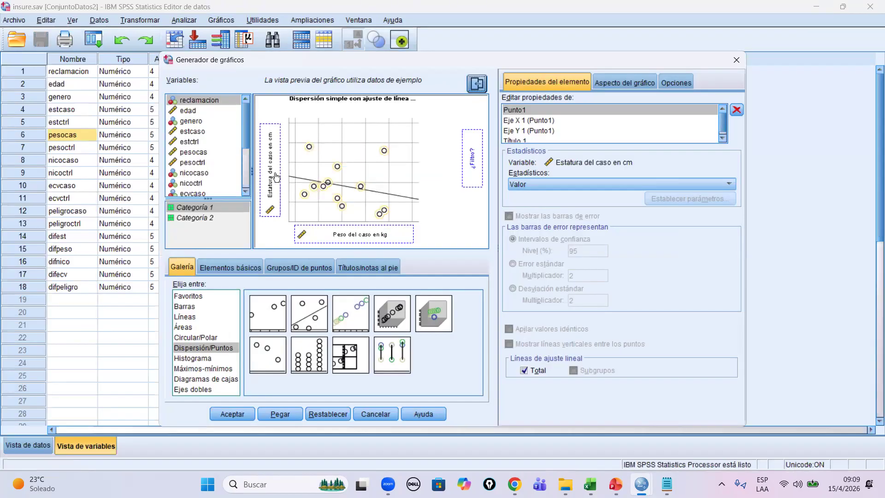
left_click(315, 410)
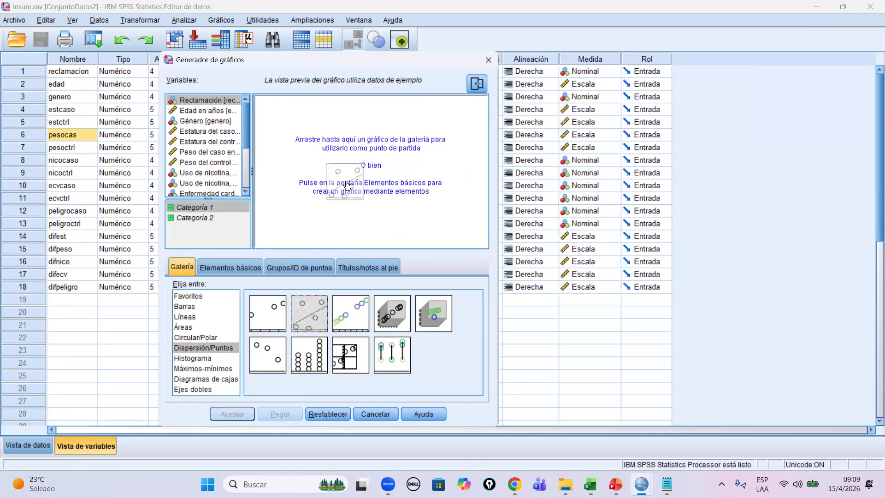
- List the variables by name, assign pesocas to the X axis and estctrl to the Y axis, and generate the chart
right_click(184, 162)
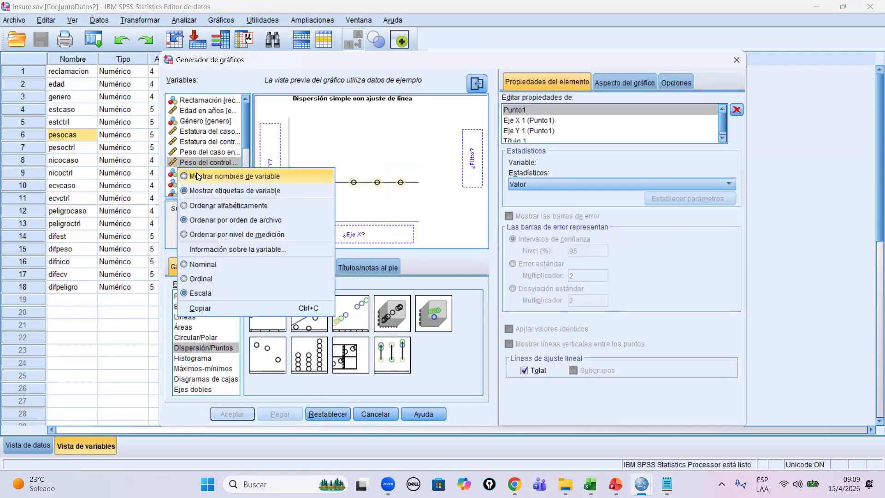
left_click(196, 172)
left_click_drag(203, 152, 318, 235)
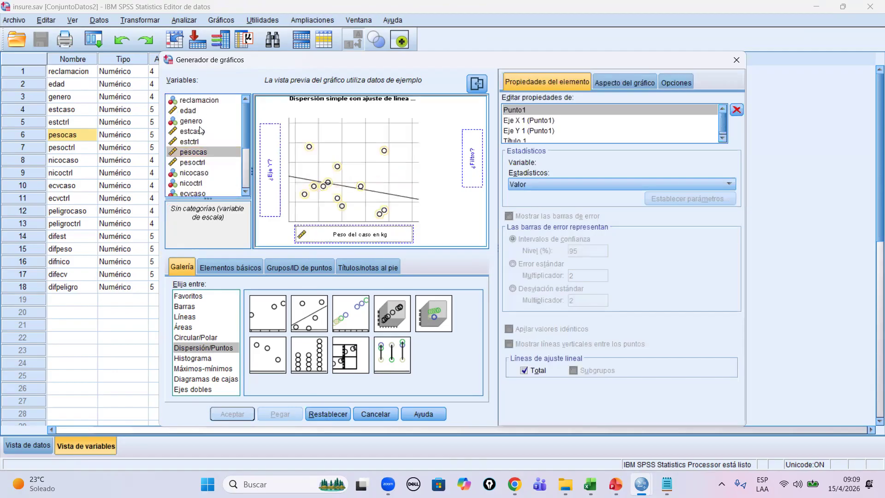
left_click(196, 132)
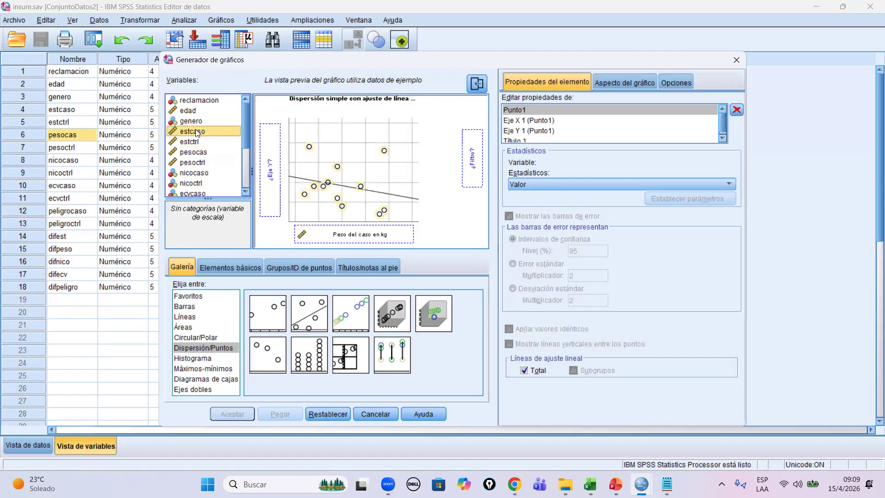
left_click(189, 142)
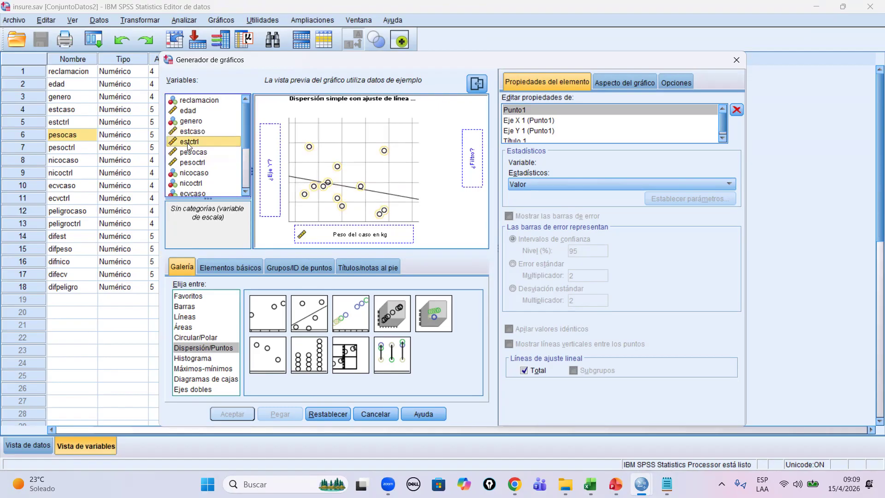
left_click_drag(189, 143, 269, 185)
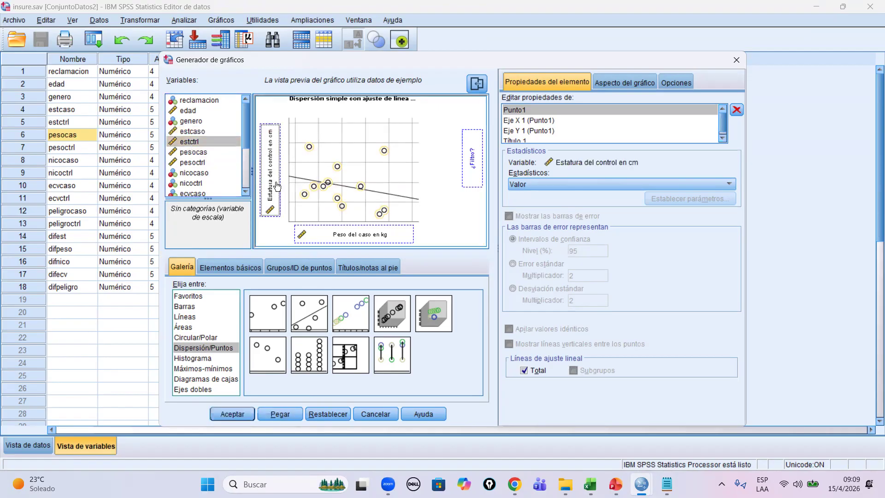
key("Return")
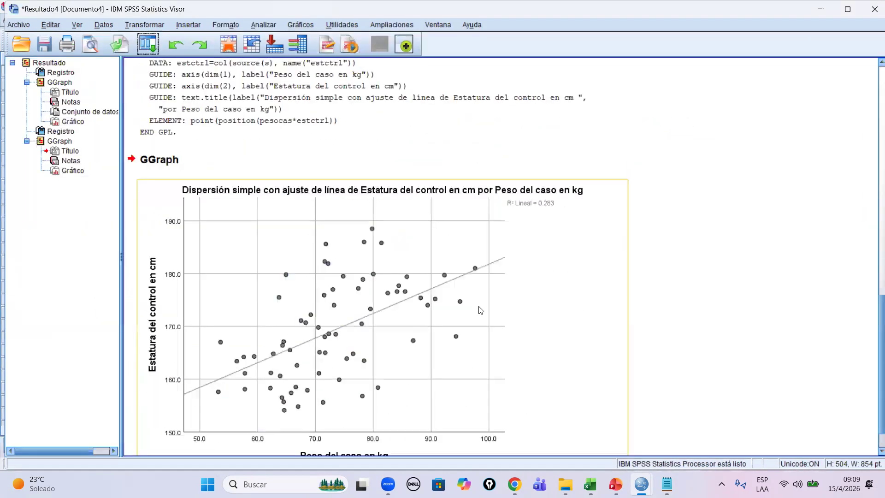
- Examine the scatter chart of the control's height against the case's weight enlarged in the print preview
left_click(93, 45)
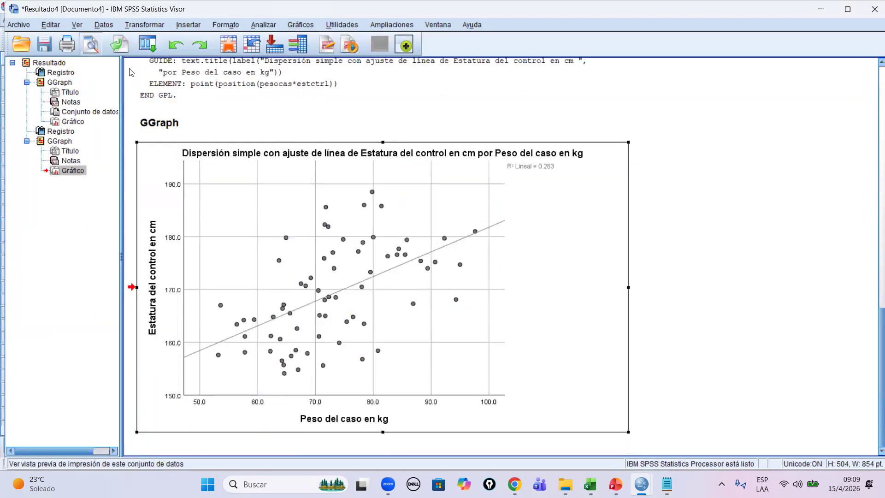
left_click(203, 27)
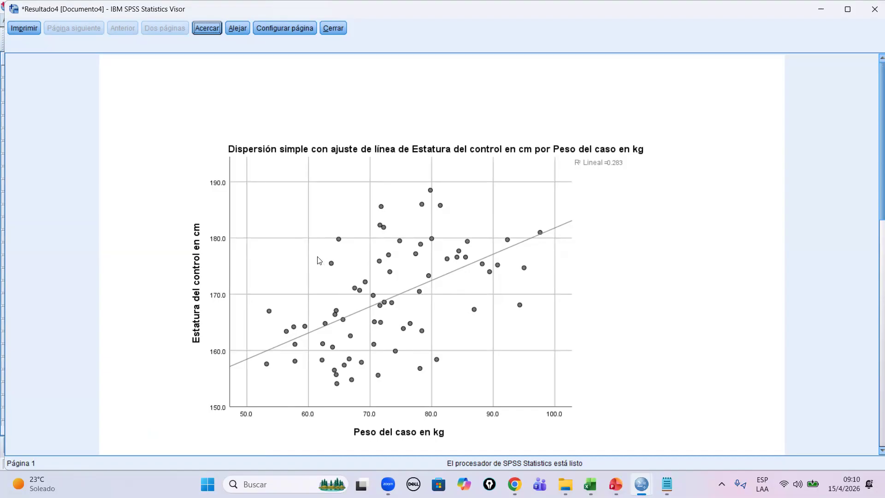
left_click(333, 28)
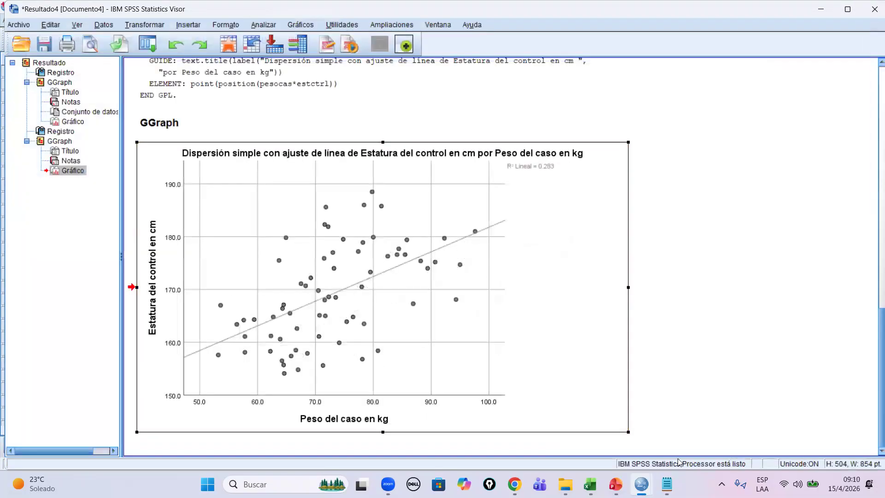
- Switch to the dataset 1. Ejercicio SPSS BASE DE DATOS youtube.sav and select its variable names from n_form to ingresos
mouse_move(642, 483)
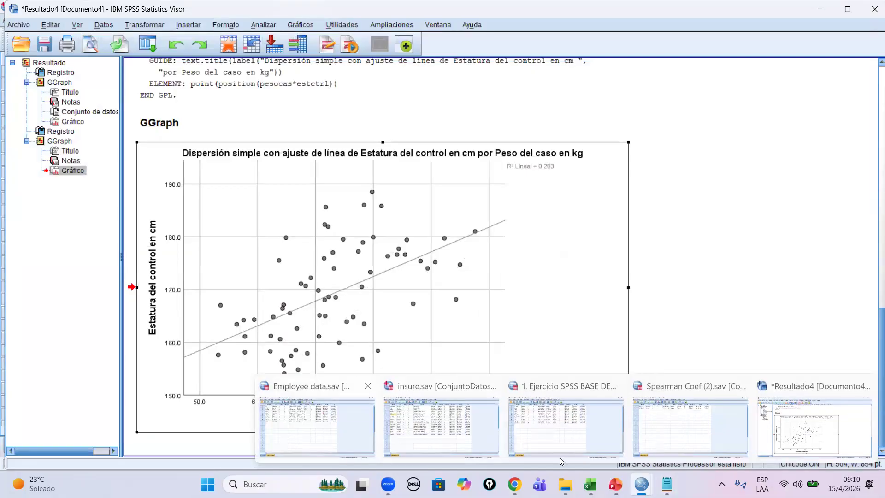
left_click(560, 457)
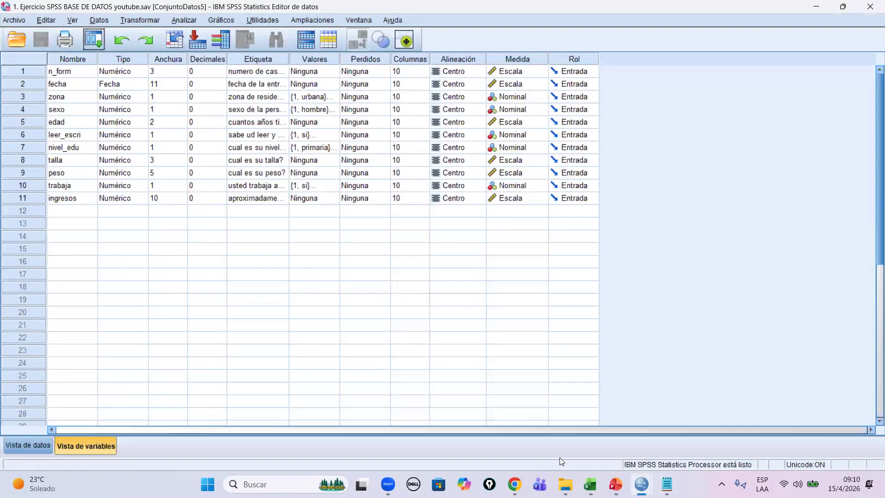
left_click_drag(62, 74, 69, 197)
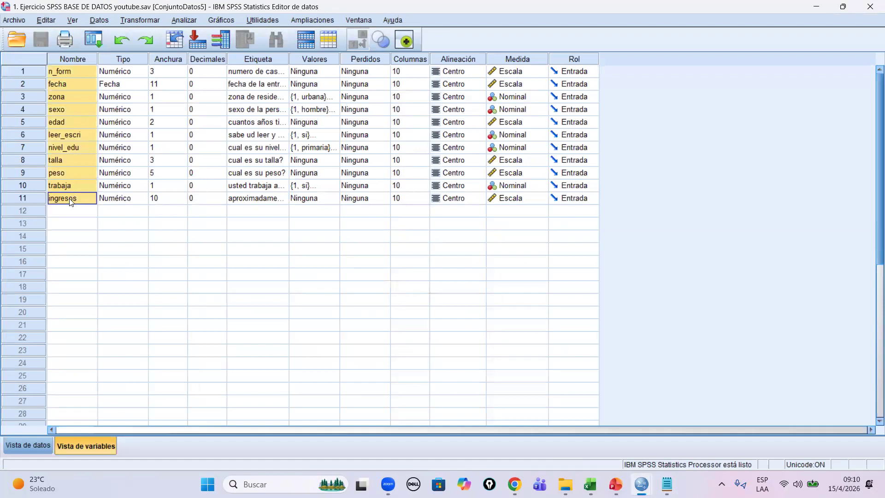
- Reopen the recently used Chart Builder, reset its settings and add a simple scatter chart with fit line to the preview
left_click(93, 40)
left_click(113, 58)
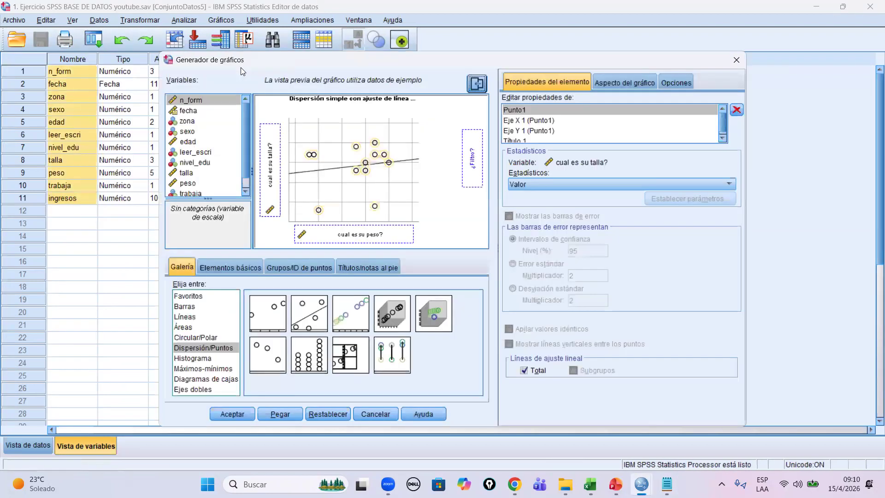
left_click(327, 414)
left_click_drag(309, 314, 355, 171)
- With variables listed by name, assign peso to the X axis and talla to the Y axis, and generate the chart
right_click(221, 157)
left_click(223, 164)
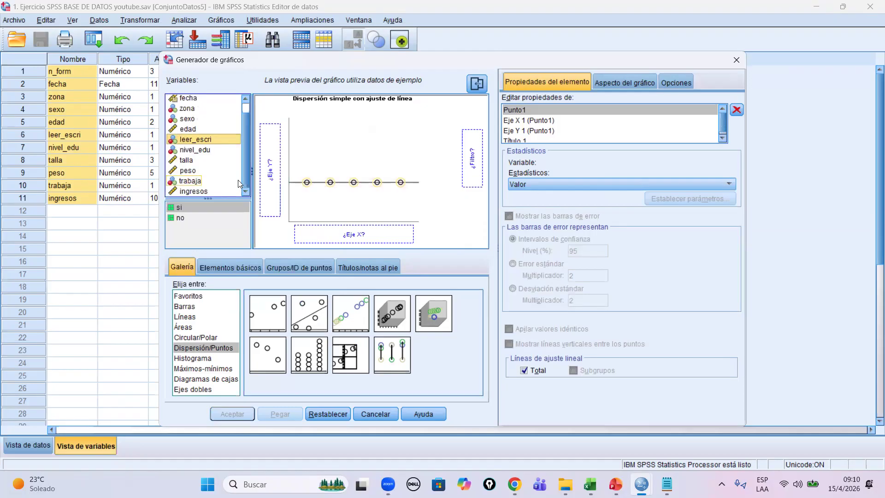
scroll(238, 180, "up", 1)
scroll(235, 180, "down", 1)
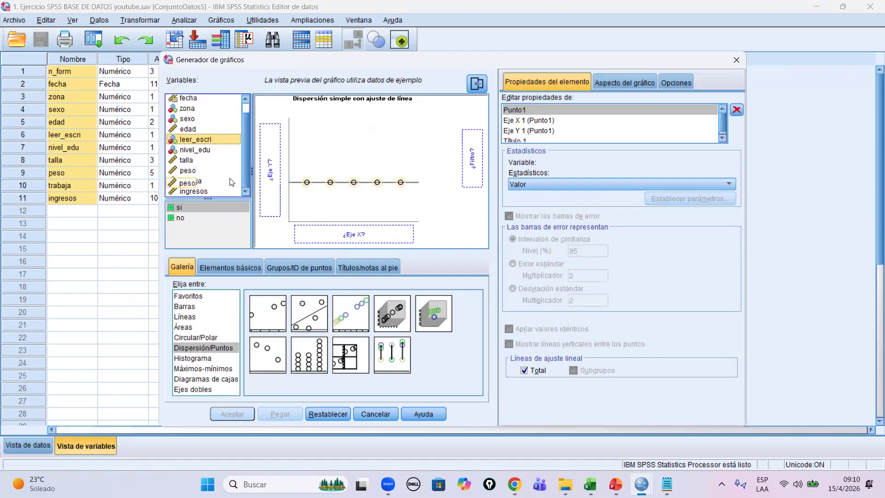
left_click(189, 171)
left_click_drag(189, 171, 354, 234)
left_click_drag(194, 164, 271, 180)
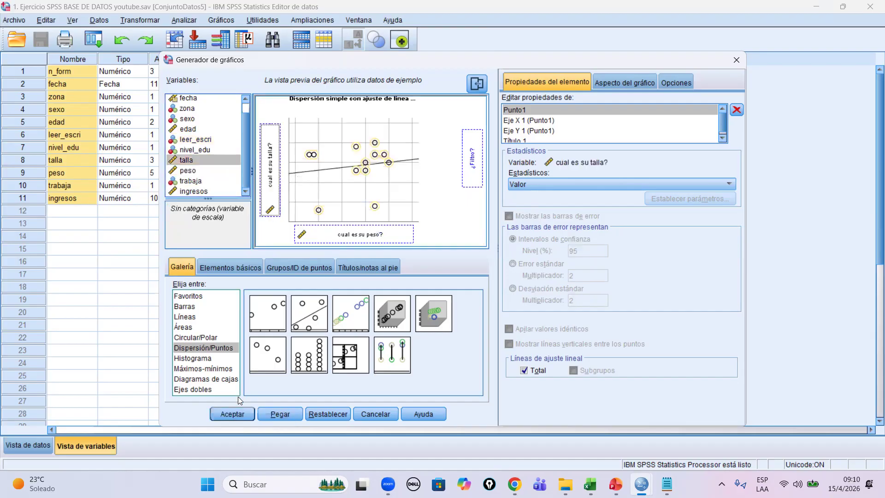
left_click(232, 413)
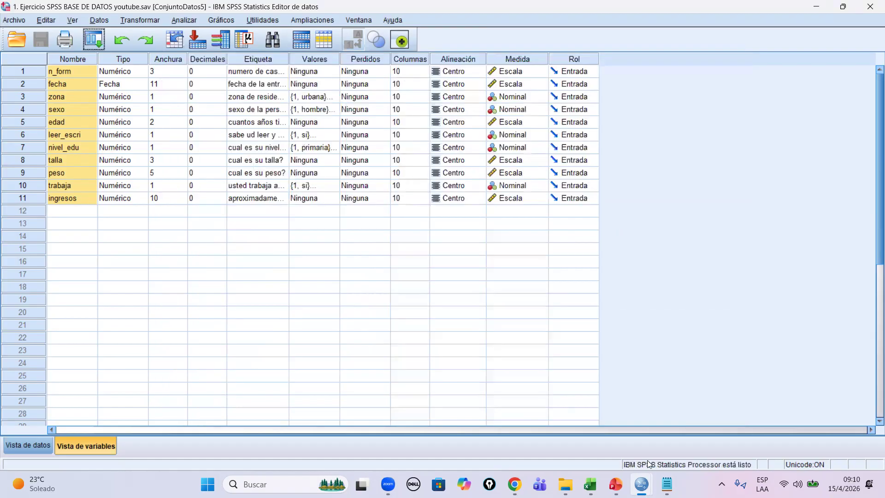
- Switch to the Resultado4 output and examine the talla by peso scatter chart enlarged in the print preview
mouse_move(641, 483)
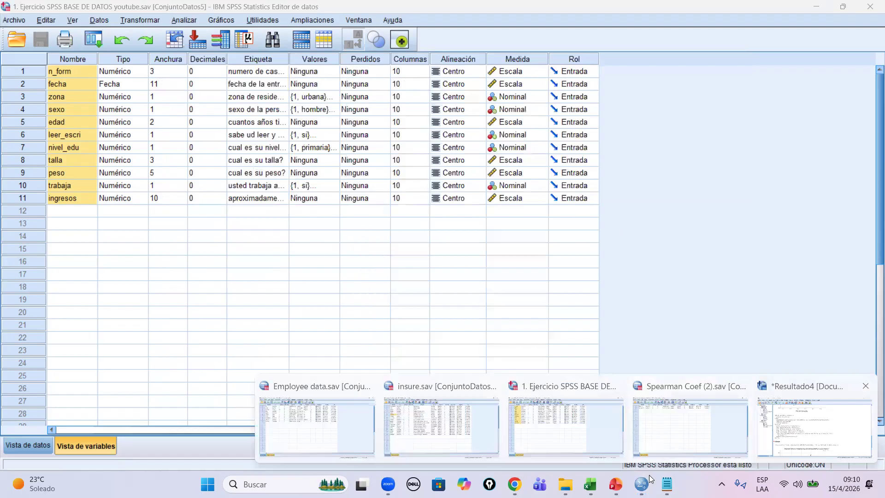
left_click(818, 417)
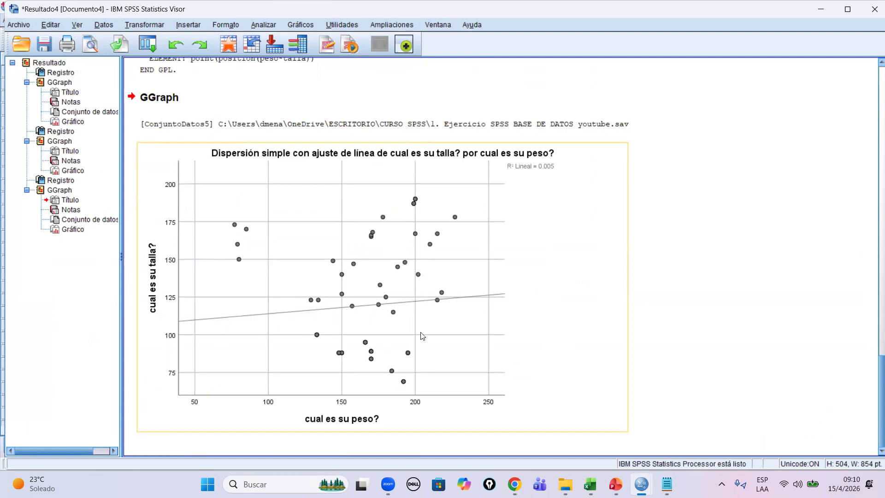
left_click(361, 161)
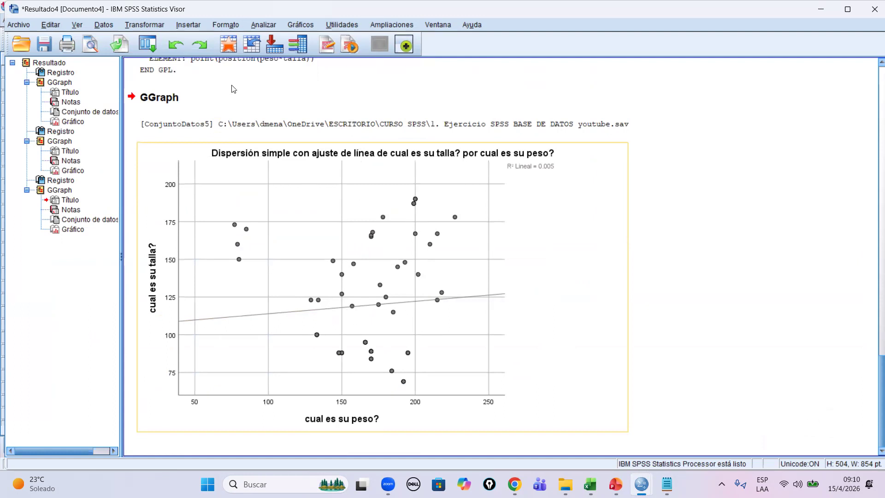
left_click(91, 44)
left_click(207, 29)
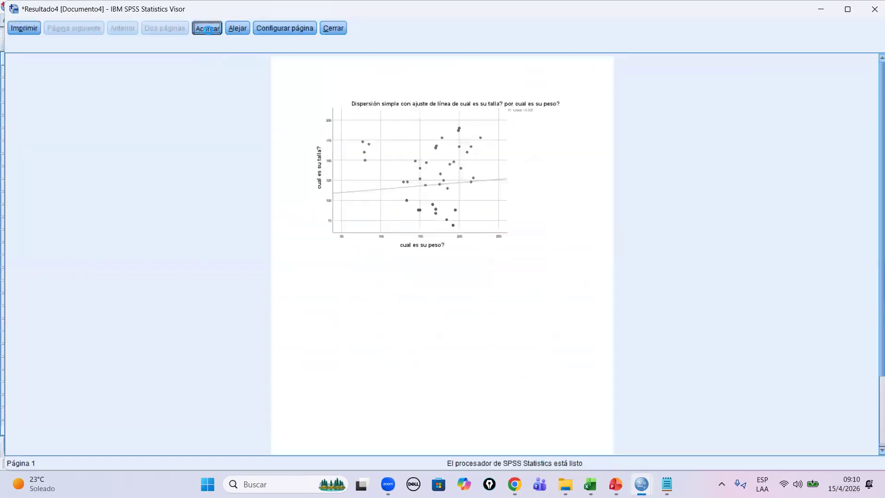
left_click(207, 29)
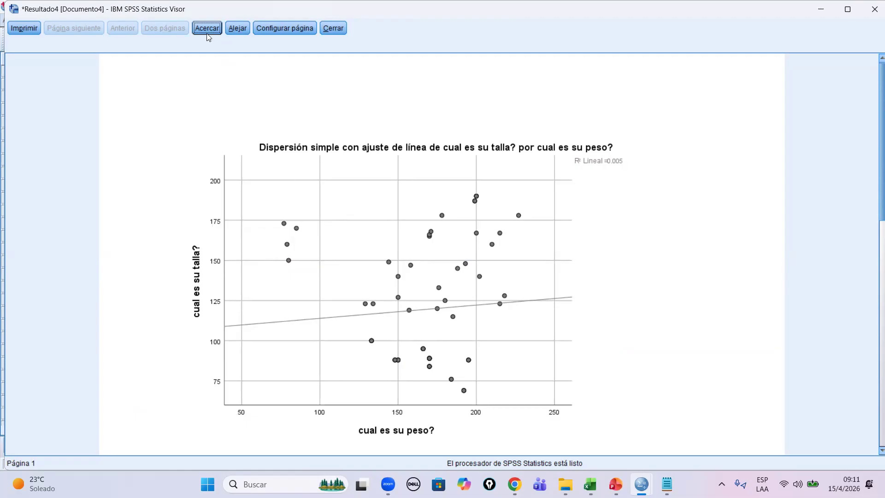
left_click(334, 28)
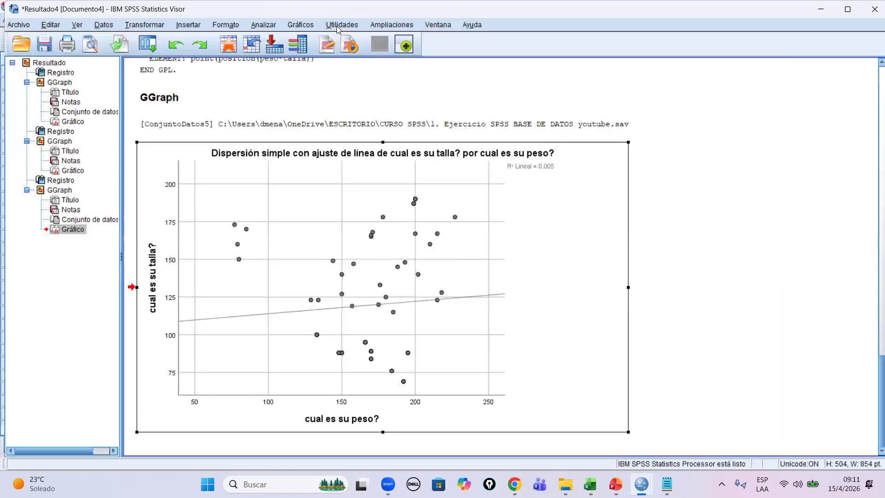
left_click(147, 49)
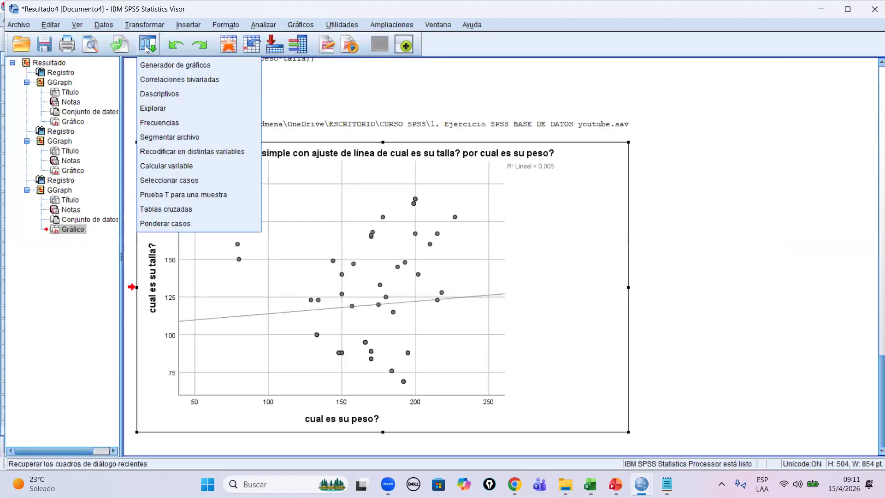
left_click(768, 273)
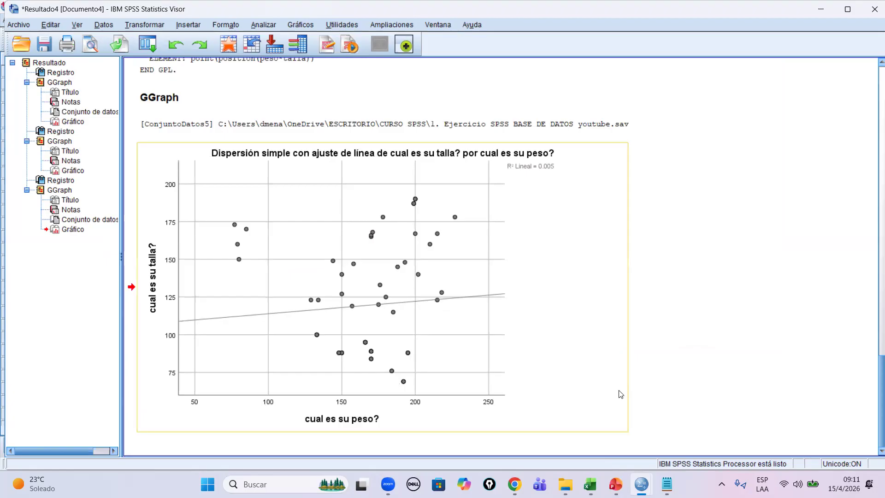
- In File Explorer, go to ESCRITORIO > CURSO SPSS > SPSS PROMOCION #4 and open the GRAFICO HISTOGRAMA dataset
left_click(565, 484)
left_click(76, 182)
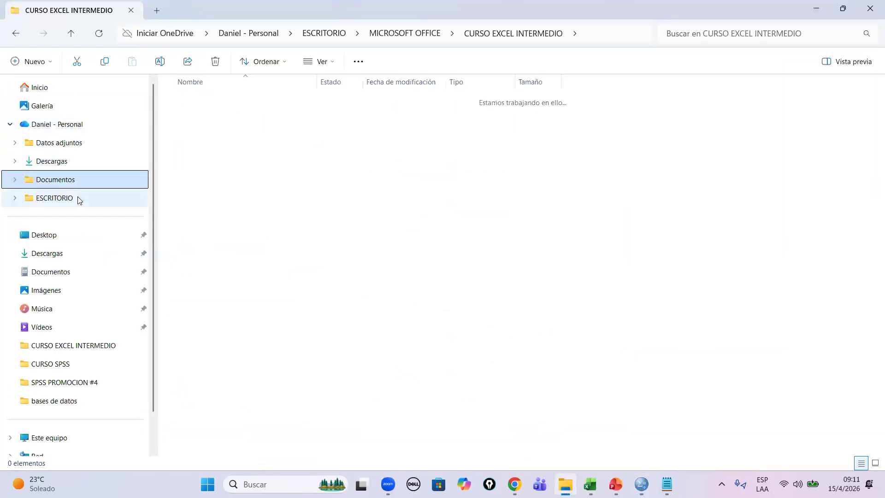
left_click(86, 193)
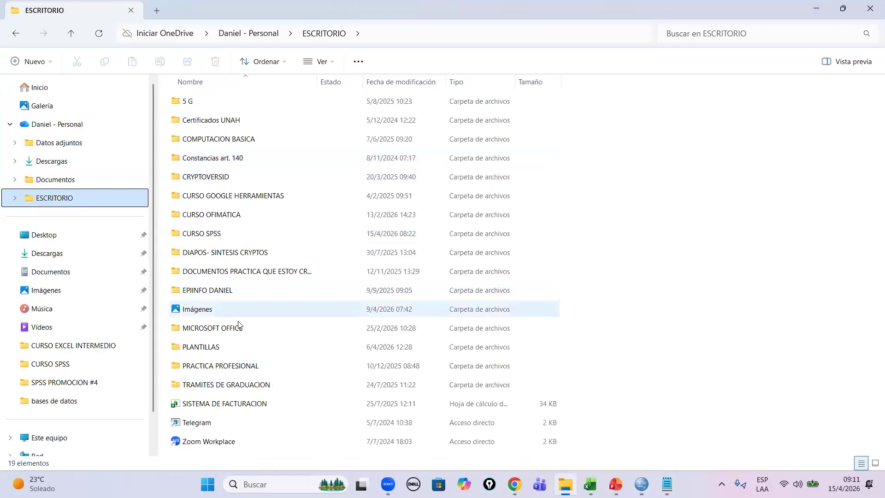
left_click(251, 227)
double_click(251, 228)
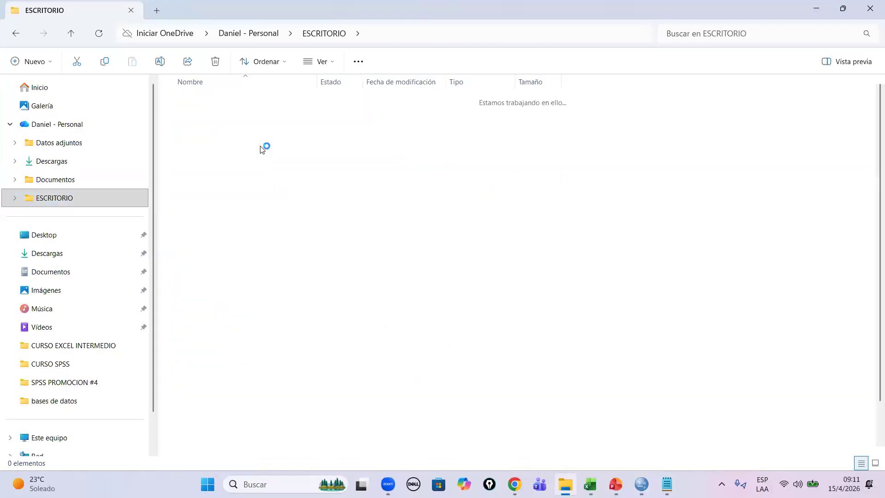
left_click(260, 213)
double_click(260, 210)
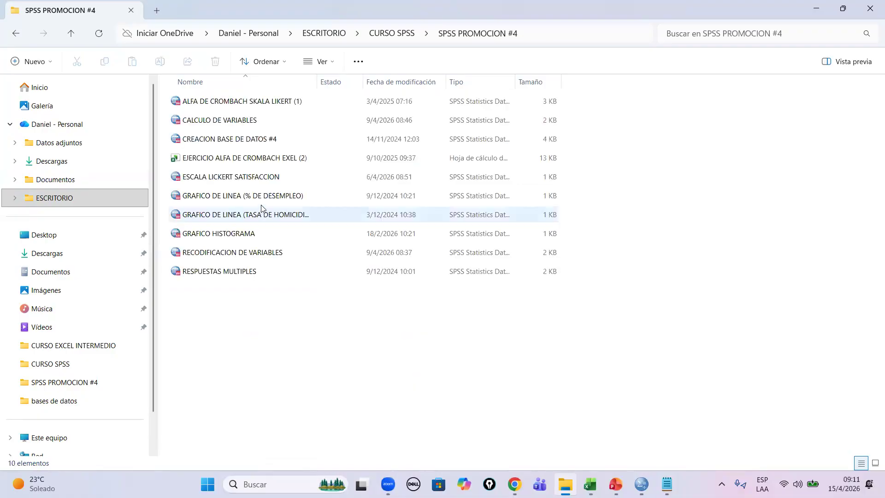
left_click(270, 229)
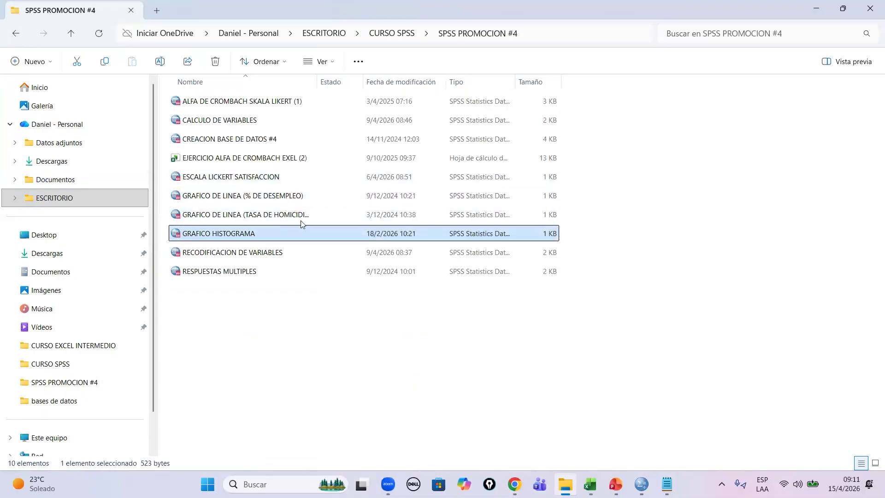
key("ctrl+t")
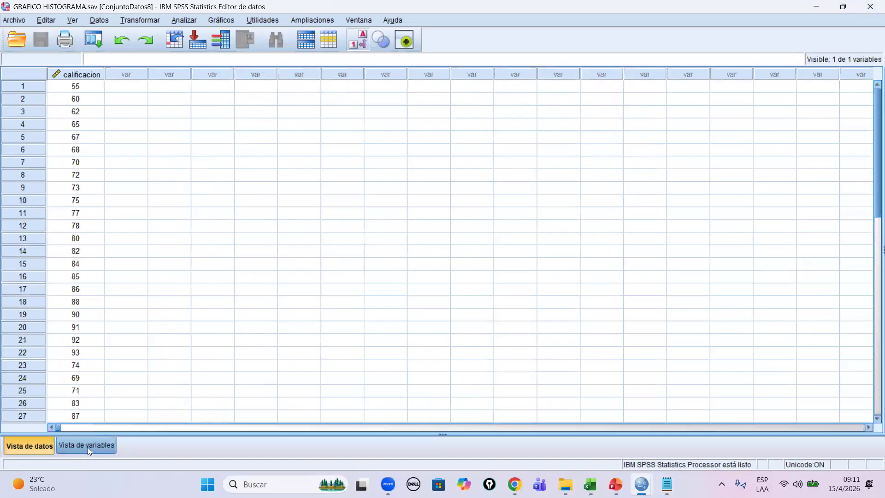
- Open the recently used Chart Builder and add a simple histogram to the preview
left_click(95, 37)
left_click(132, 62)
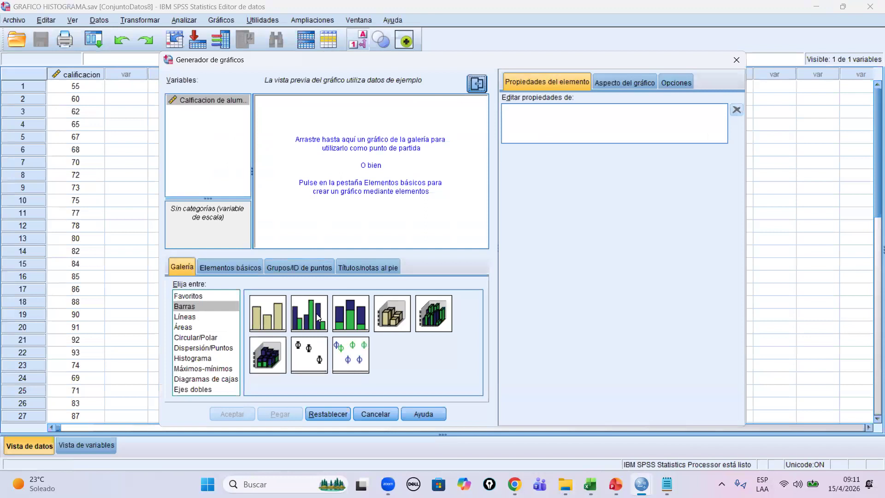
left_click(205, 361)
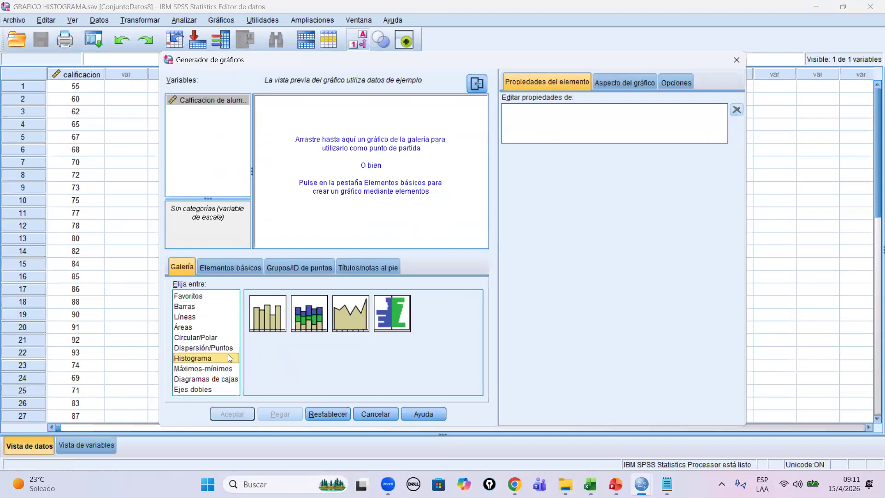
left_click_drag(268, 318, 332, 182)
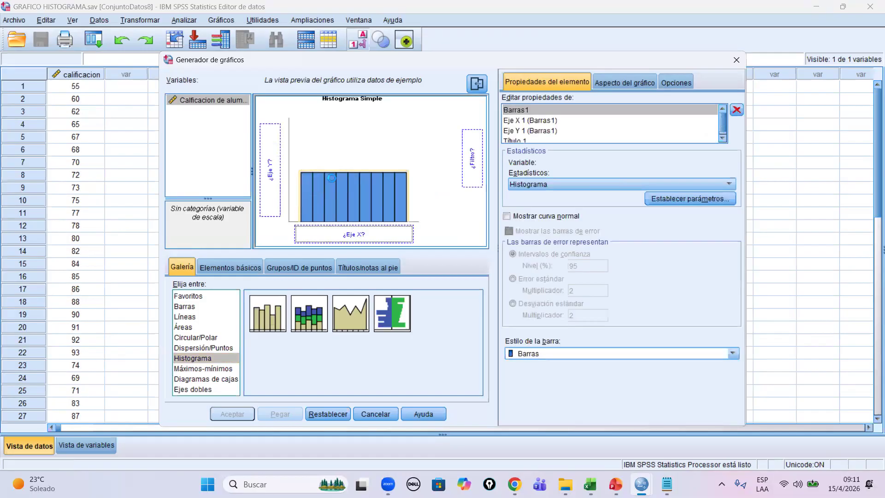
- Assign the Calficacion de alumnos variable to the histogram's X axis and generate the chart
left_click(204, 98)
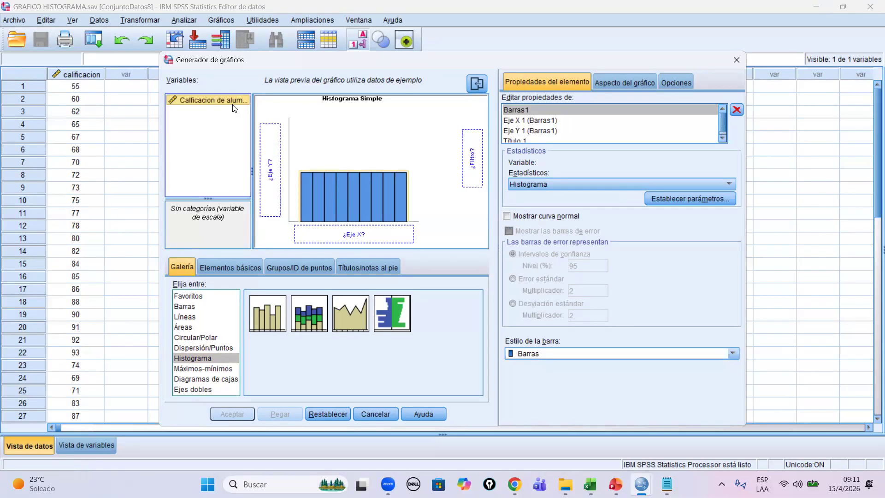
left_click_drag(225, 98, 359, 233)
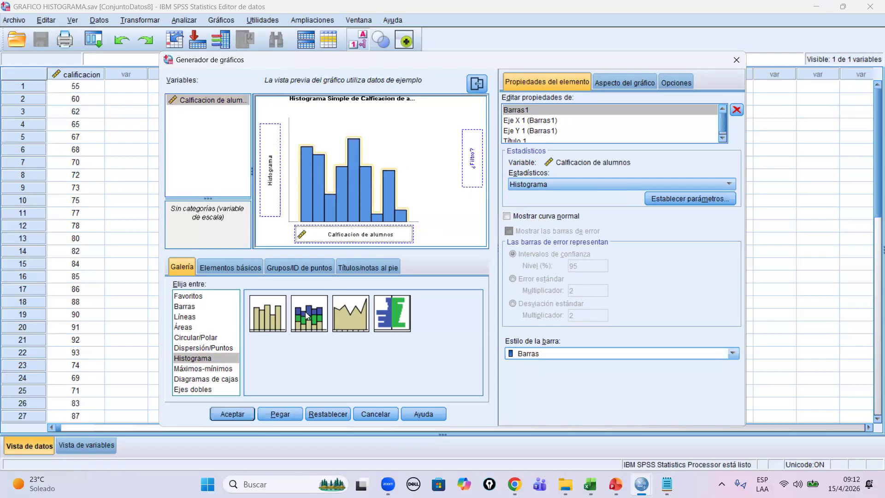
key("Return")
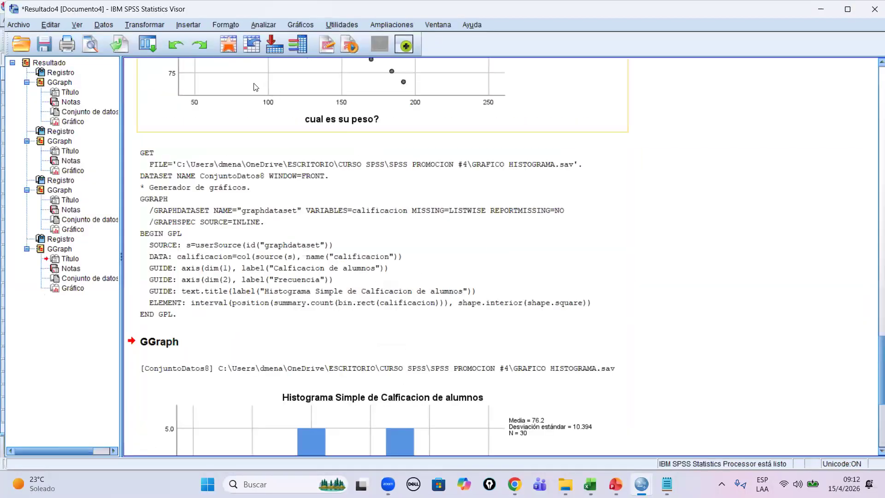
- Examine the histogram of student grades enlarged in the print preview, and close the preview
left_click(236, 172)
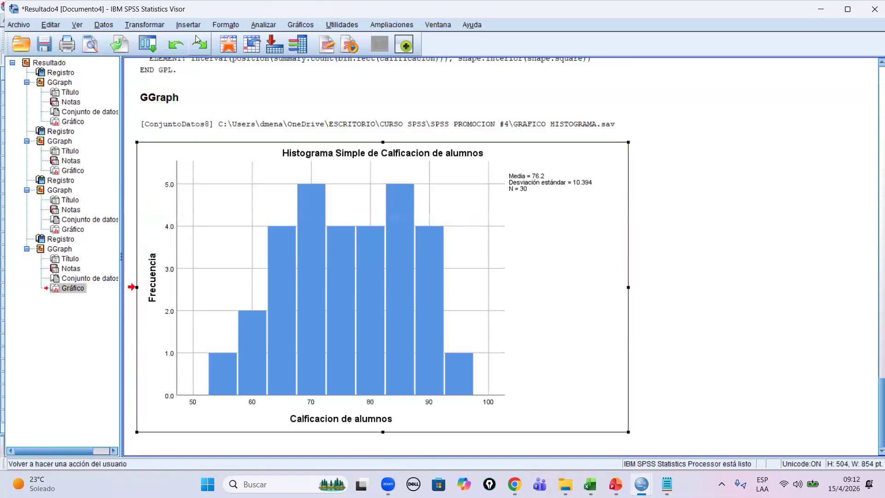
left_click(91, 45)
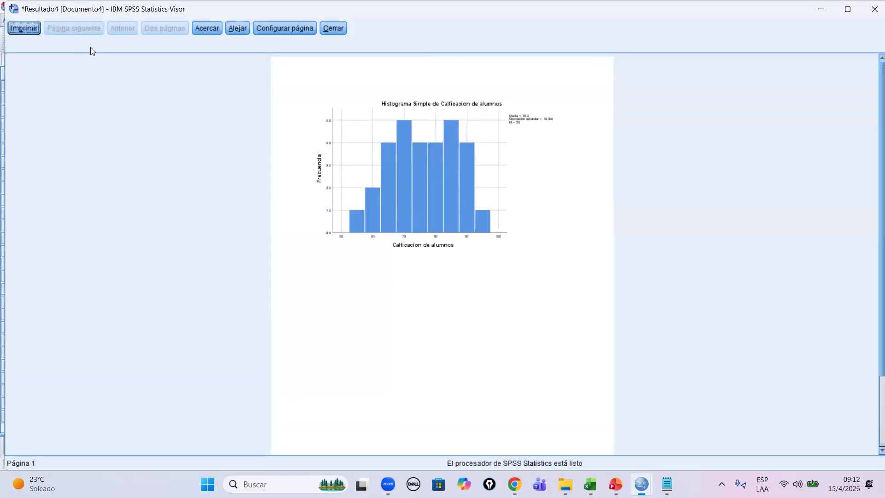
left_click(212, 28)
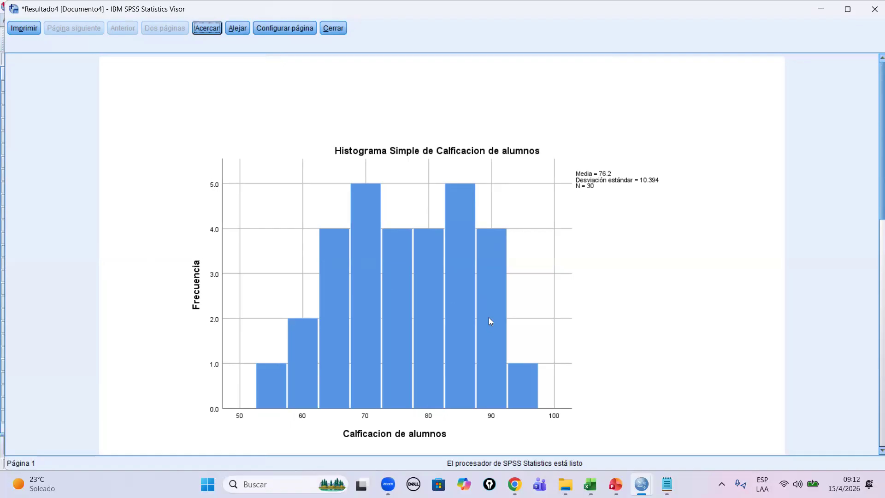
left_click(333, 28)
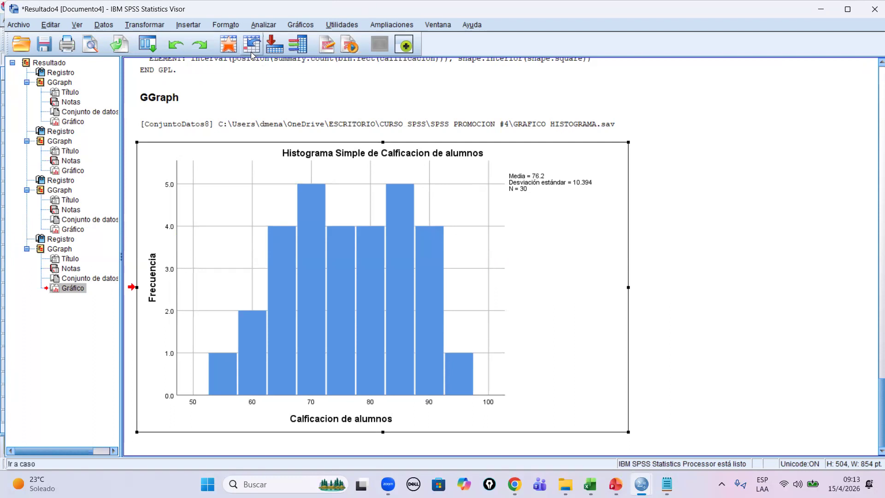
- Close the GRAFICO HISTOGRAMA dataset and switch to the 1. Ejercicio SPSS BASE DE DATOS youtube dataset
left_click(234, 48)
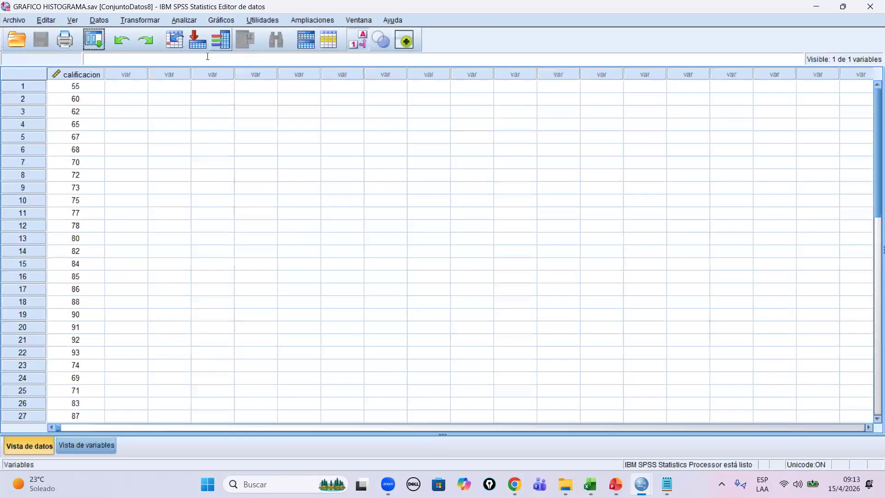
left_click(871, 6)
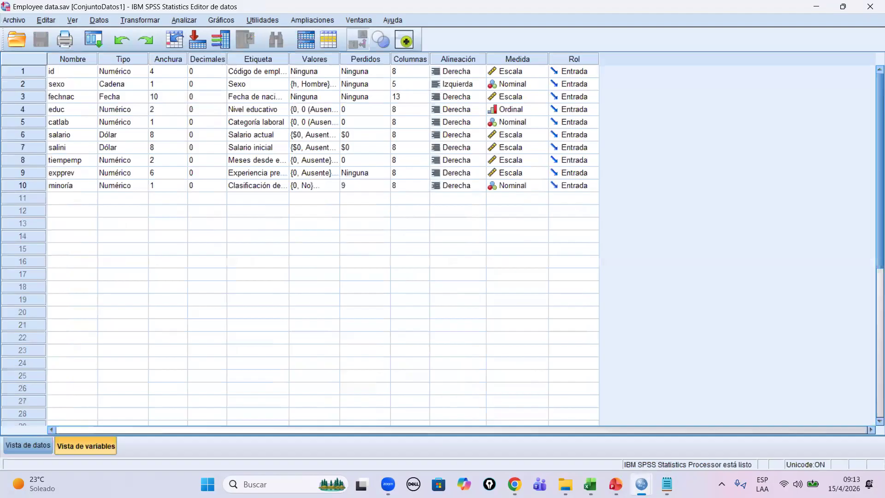
mouse_move(641, 483)
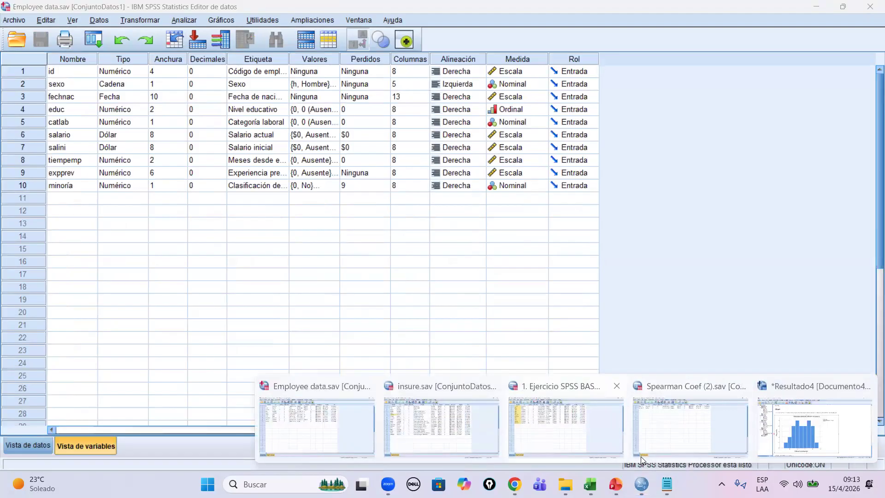
left_click(641, 457)
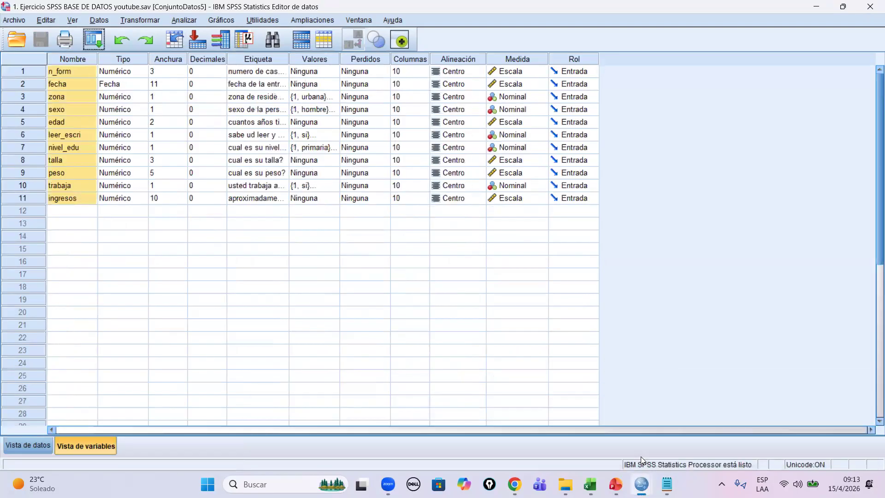
left_click(270, 312)
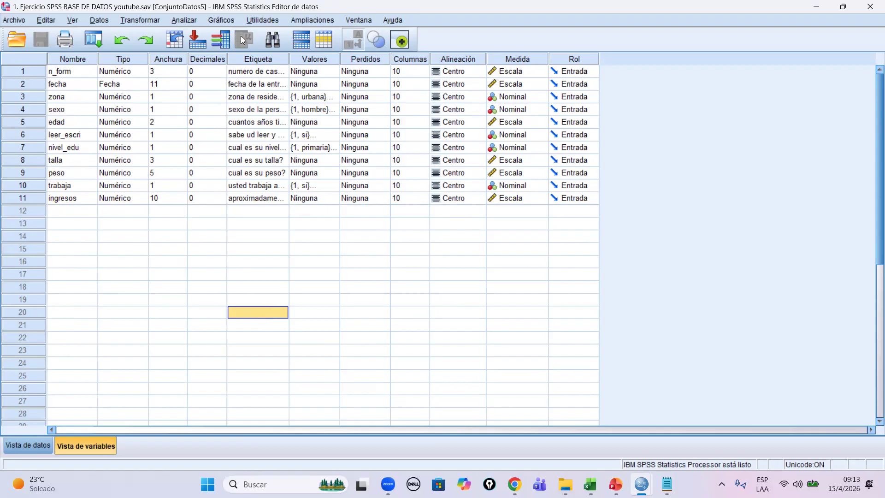
left_click(157, 261)
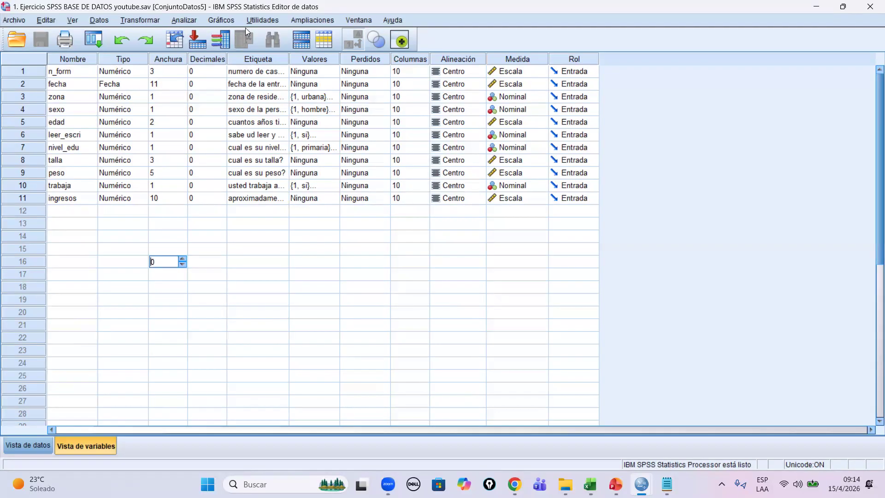
- Open the Tablas cruzadas analysis from the descriptive statistics, dismiss the missing values dialog and list the variables by name
left_click(222, 19)
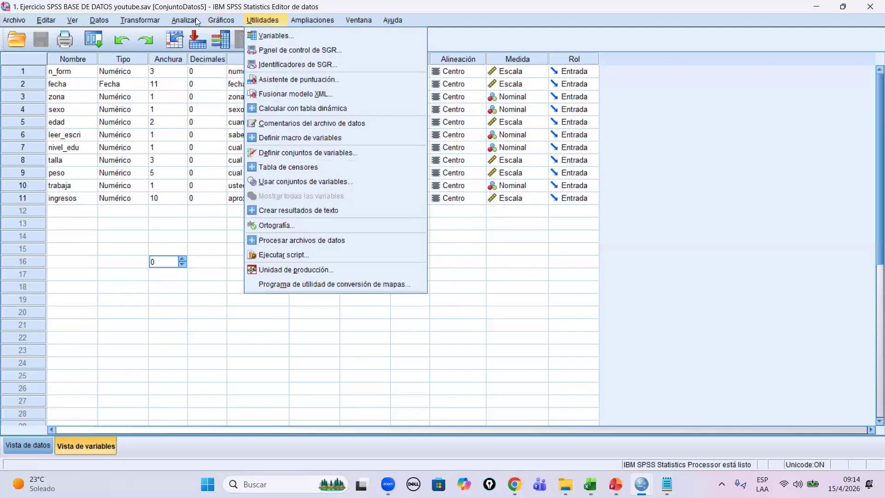
mouse_move(183, 17)
mouse_move(210, 43)
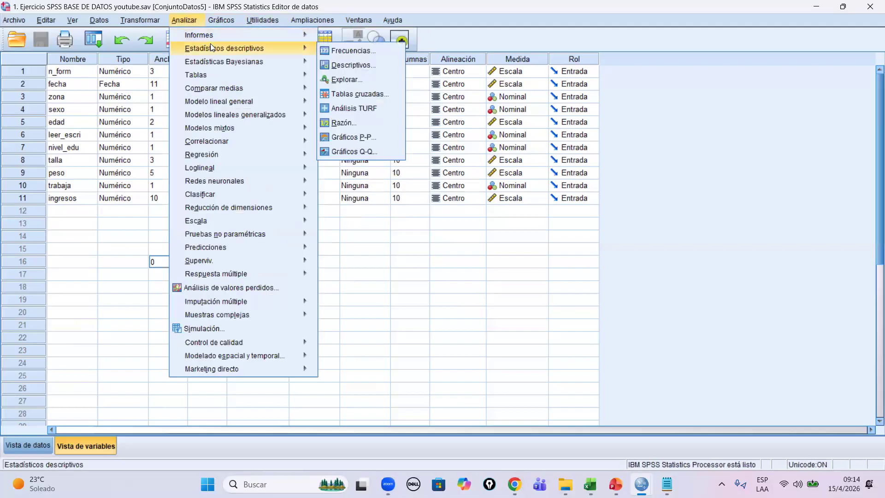
double_click(388, 93)
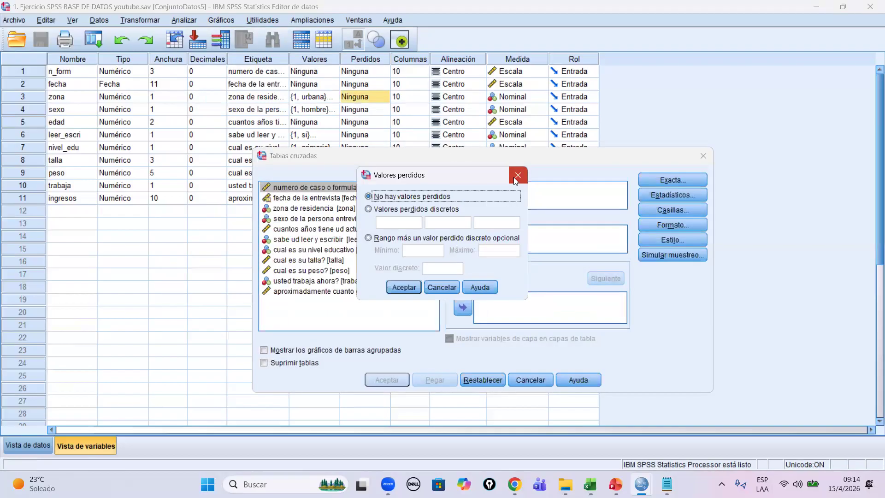
left_click(518, 179)
right_click(331, 219)
left_click(328, 232)
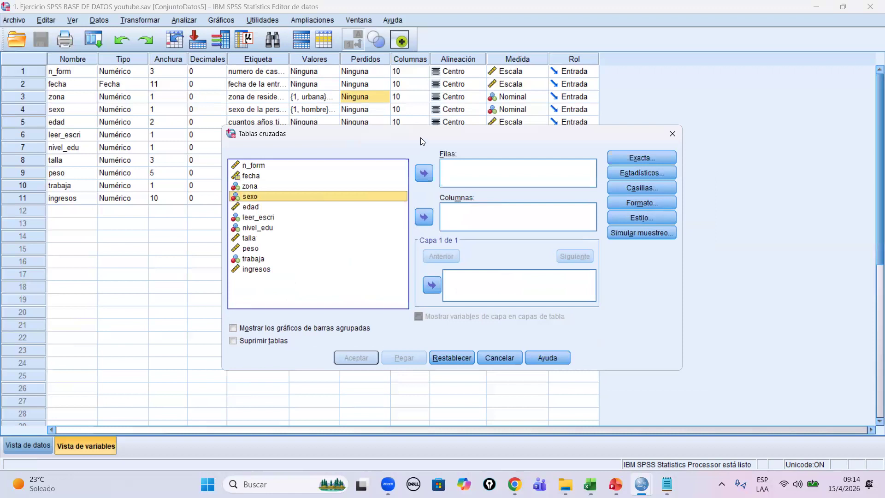
left_click_drag(420, 137, 434, 140)
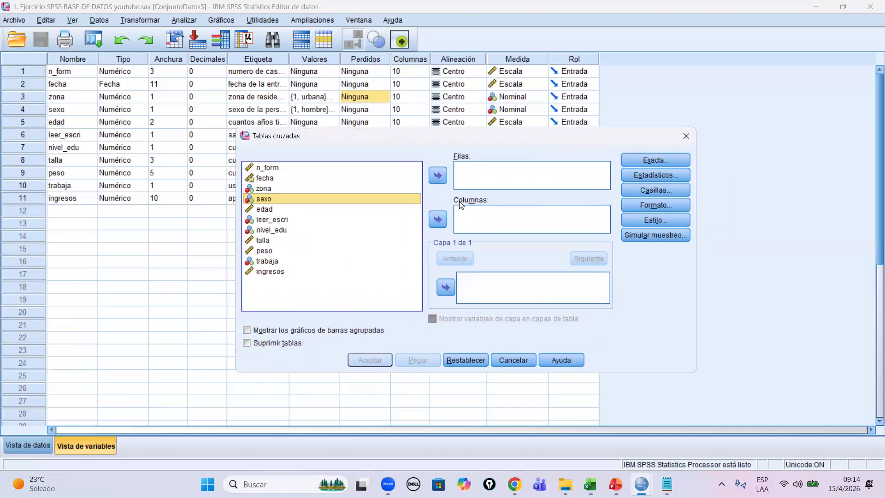
- Assign sexo to the rows and nivel_edu to the columns of the crosstab, and generate the table
left_click(478, 171)
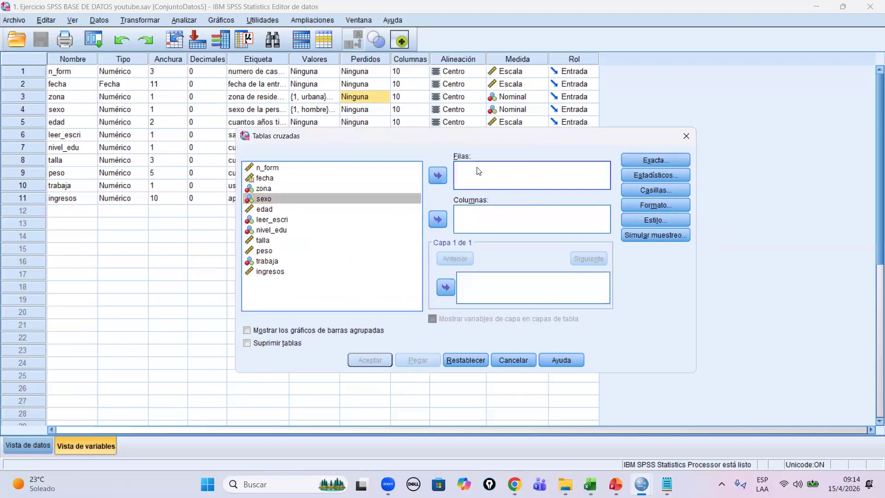
left_click(470, 226)
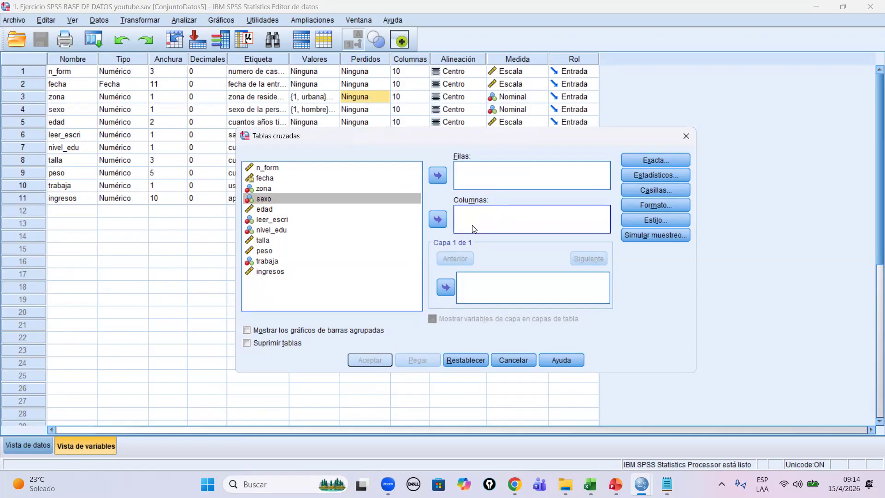
left_click(294, 199)
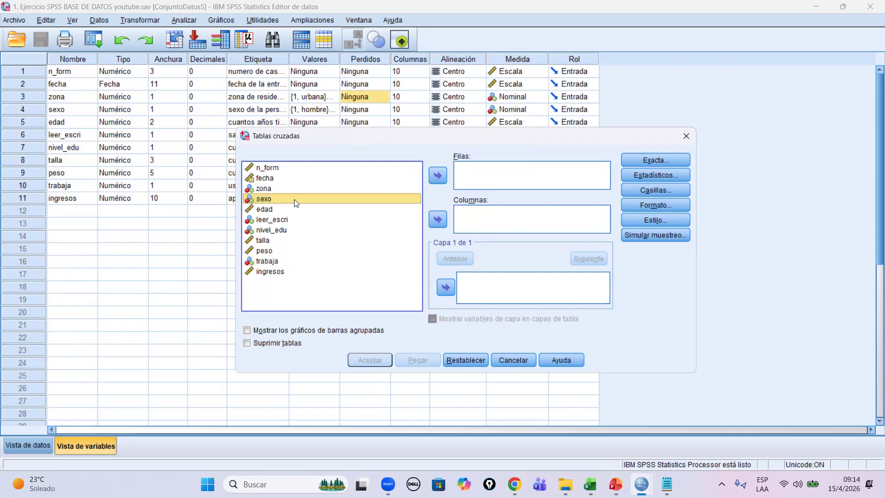
left_click(437, 177)
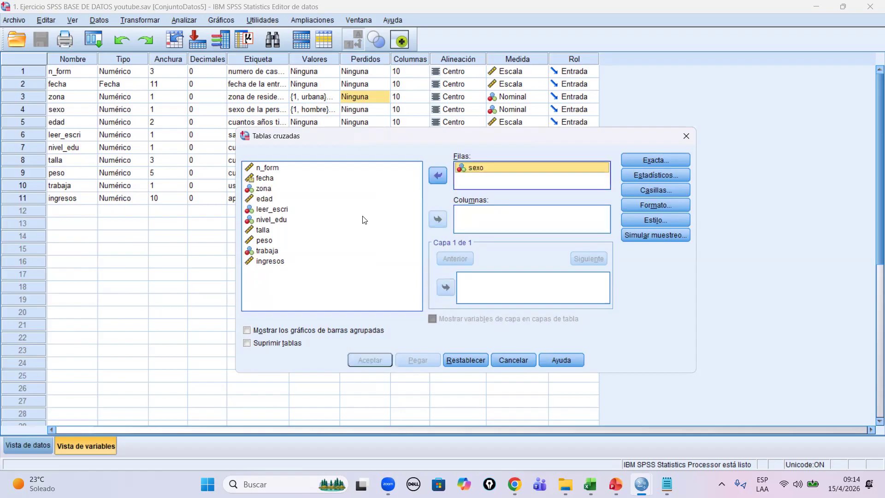
left_click(278, 209)
left_click(280, 210)
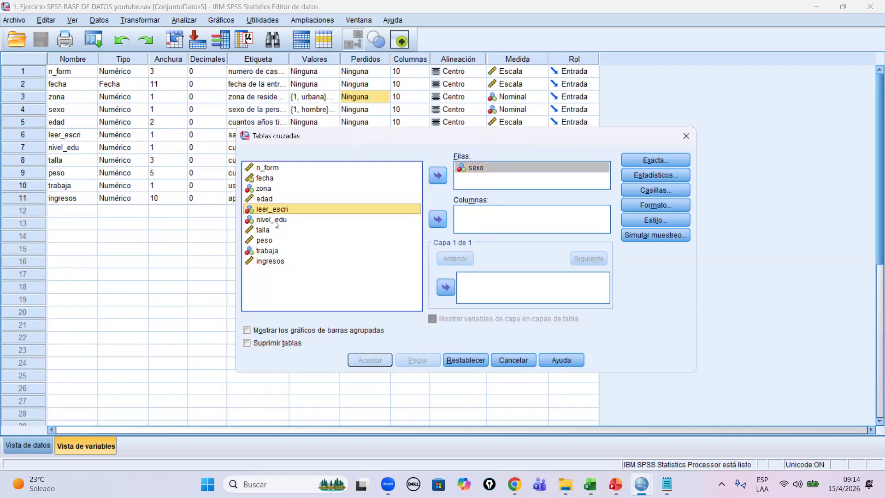
left_click(276, 221)
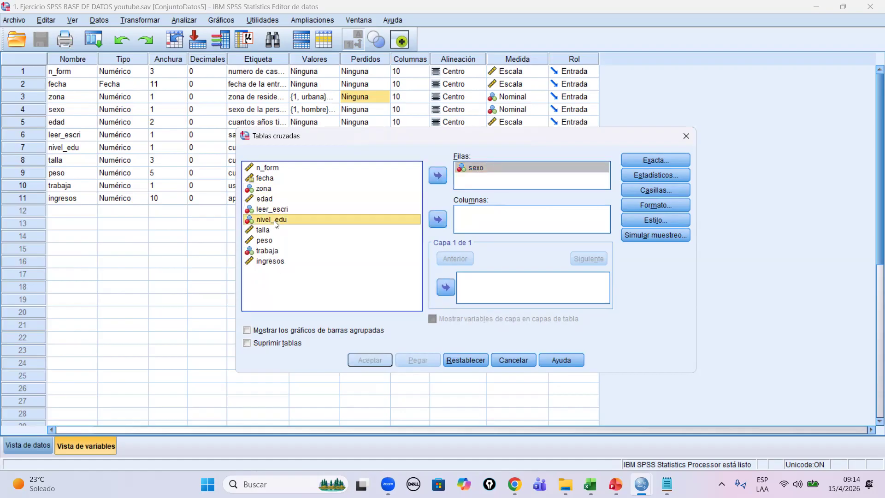
left_click(436, 223)
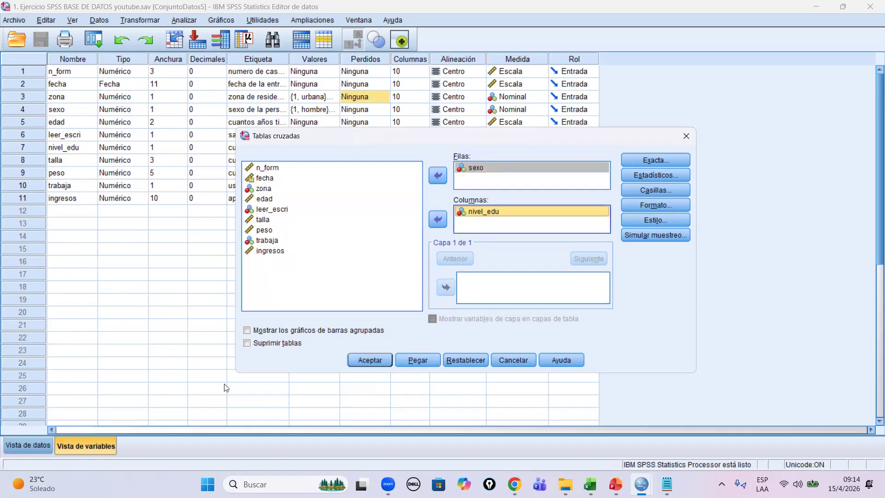
left_click(351, 364)
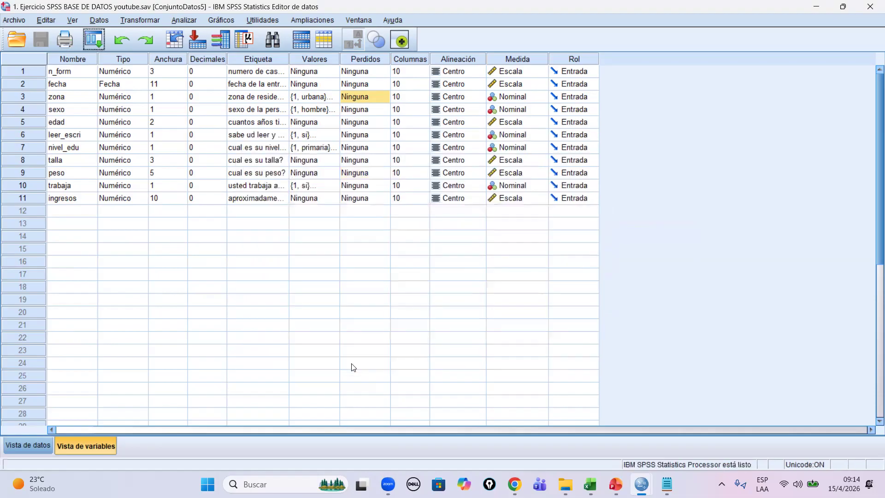
- Switch to the Resultado4 output and examine the sexo by nivel_edu crosstab enlarged in the print preview
left_click(566, 484)
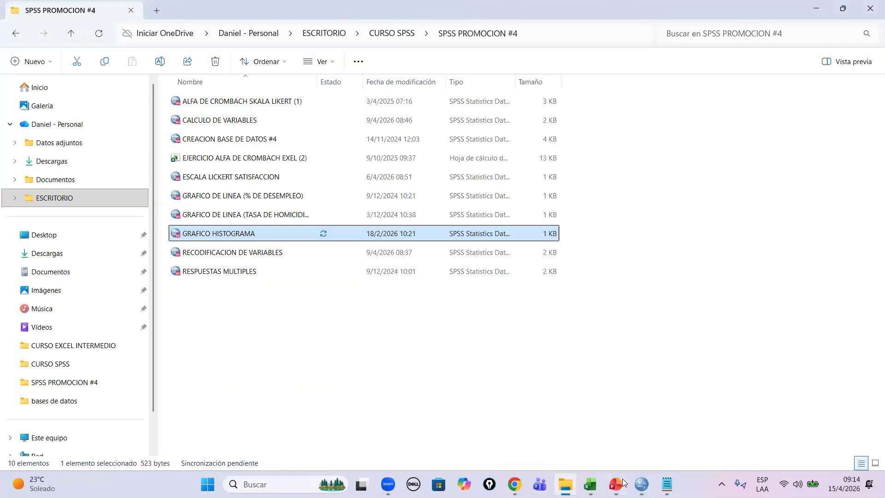
mouse_move(641, 482)
left_click(653, 463)
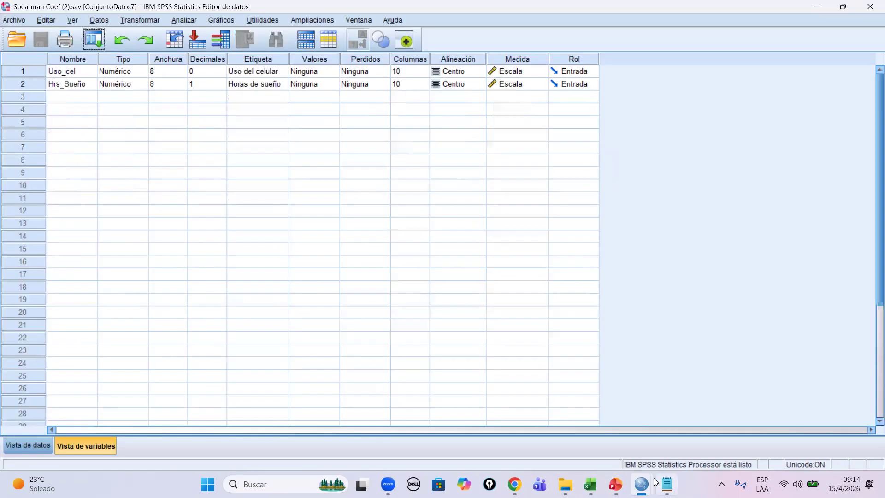
mouse_move(669, 468)
left_click(813, 419)
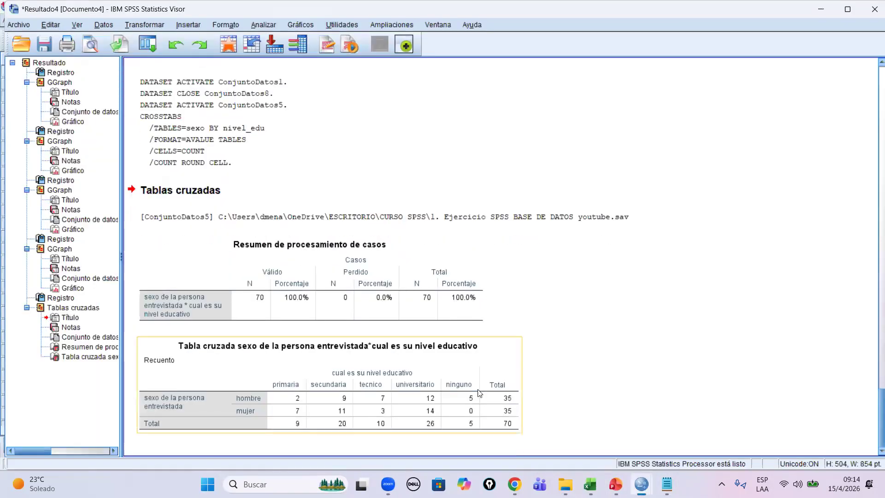
left_click(478, 393)
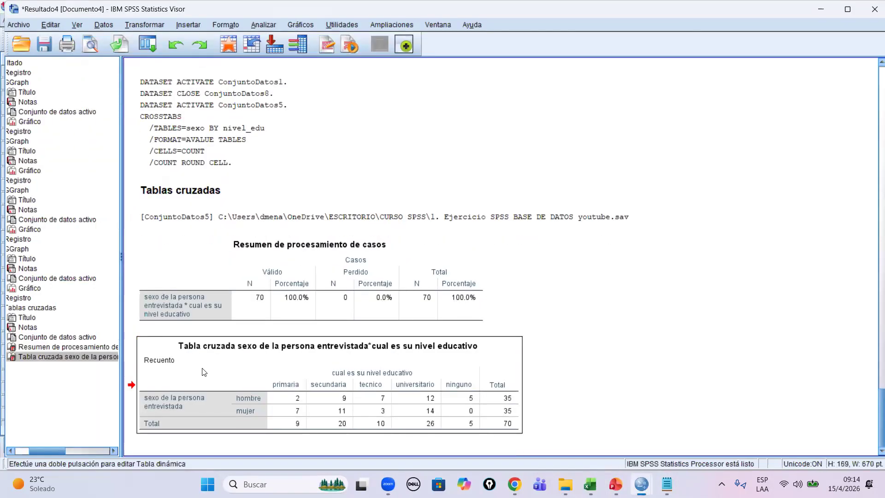
left_click(90, 46)
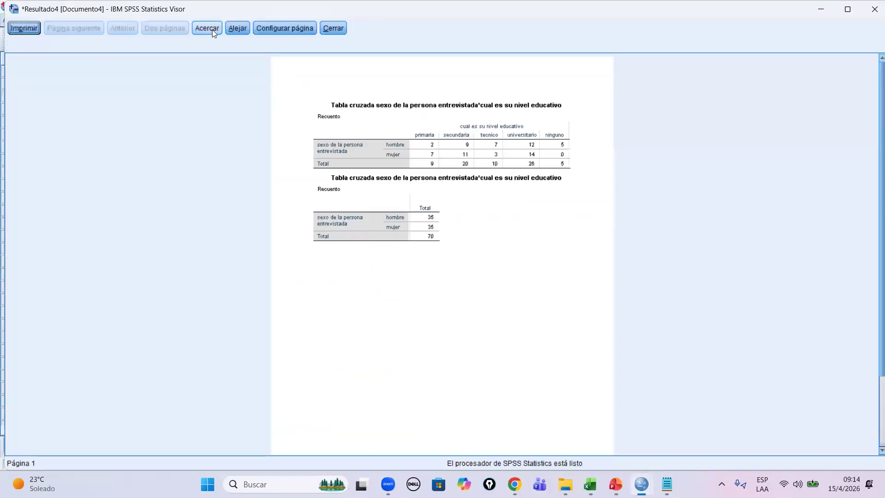
left_click(212, 29)
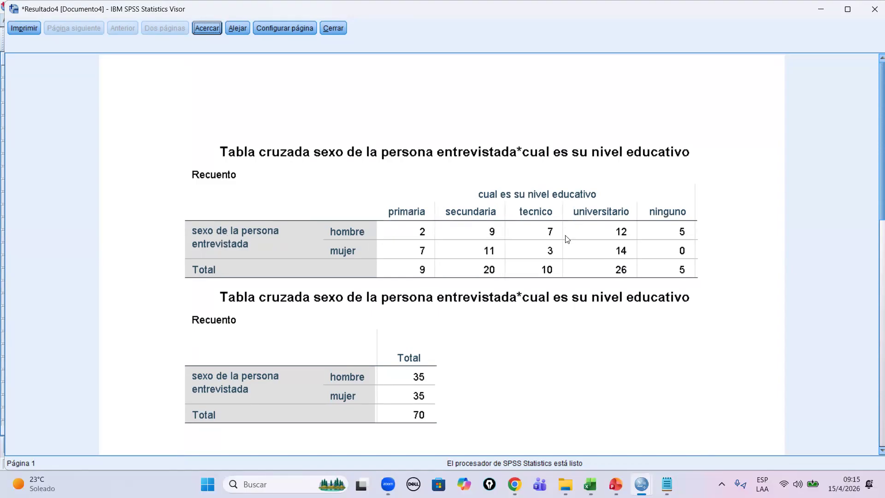
- Close the print preview of the sexo by nivel_edu crosstab
left_click(333, 28)
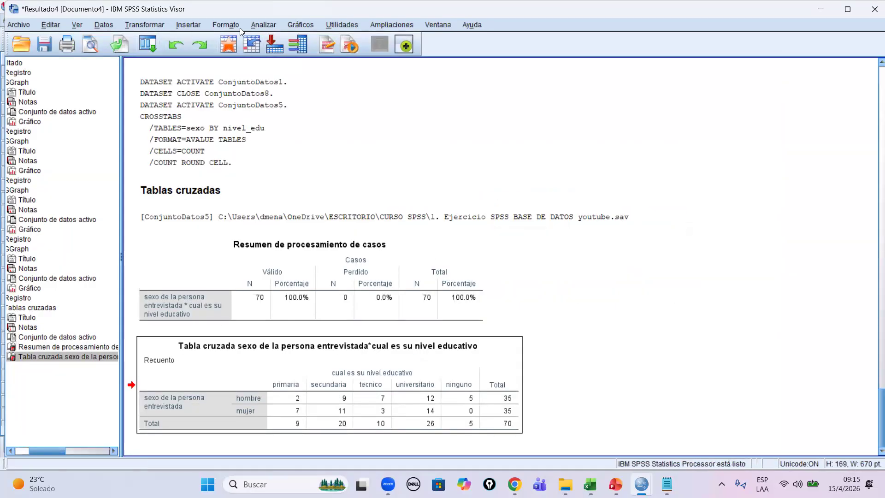
left_click(152, 42)
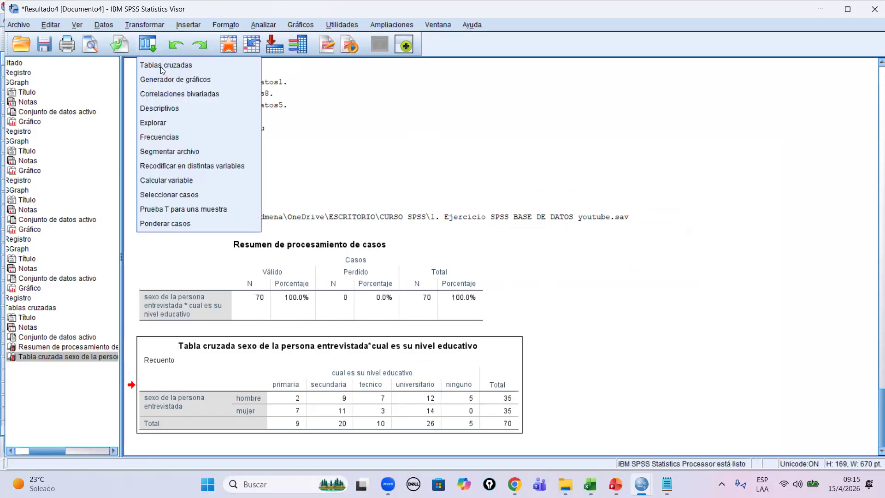
left_click(162, 65)
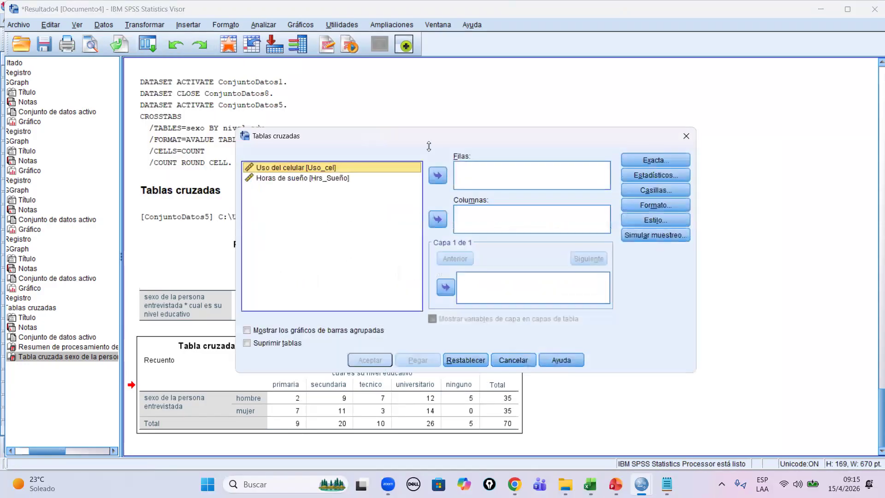
left_click(684, 134)
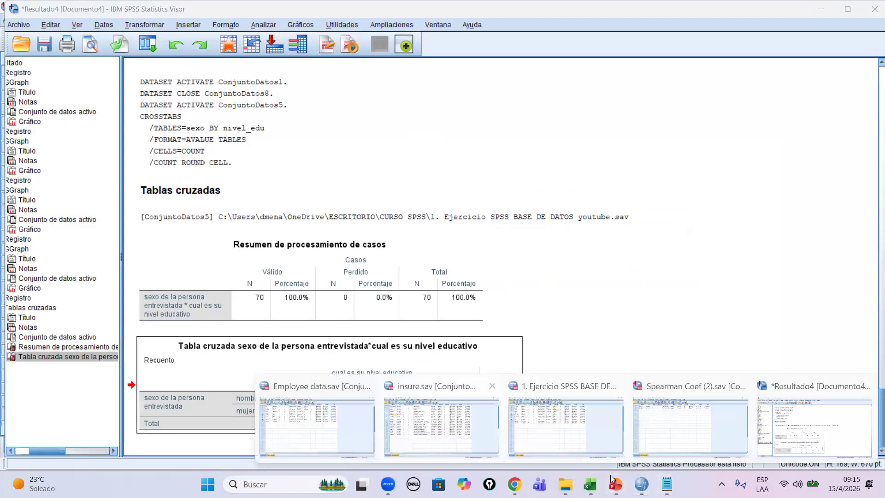
- Switch to the 1. Ejercicio SPSS BASE DE DATOS youtube dataset, replace sexo with zona in the crosstab rows, and generate the table
left_click(566, 427)
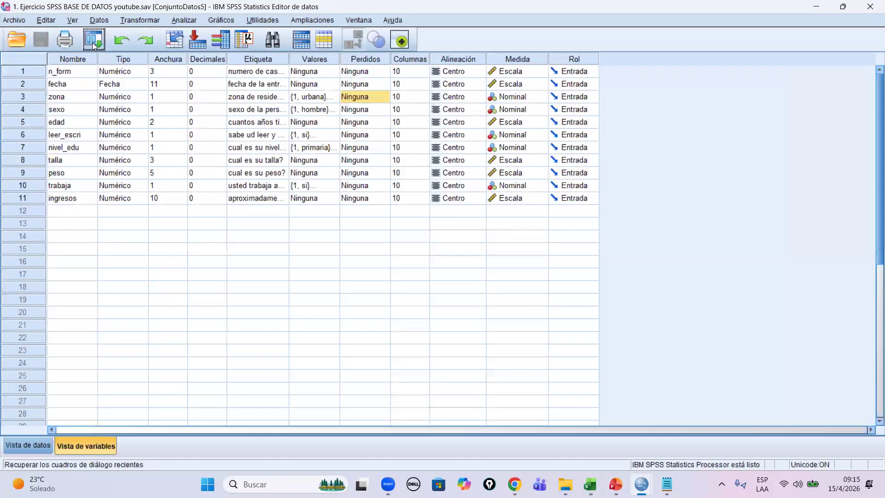
left_click(93, 42)
key("Return")
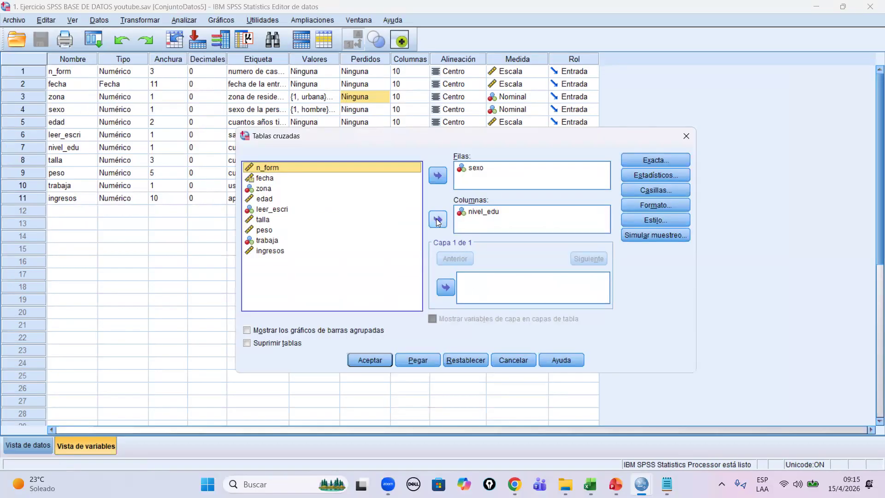
left_click(474, 168)
left_click(438, 175)
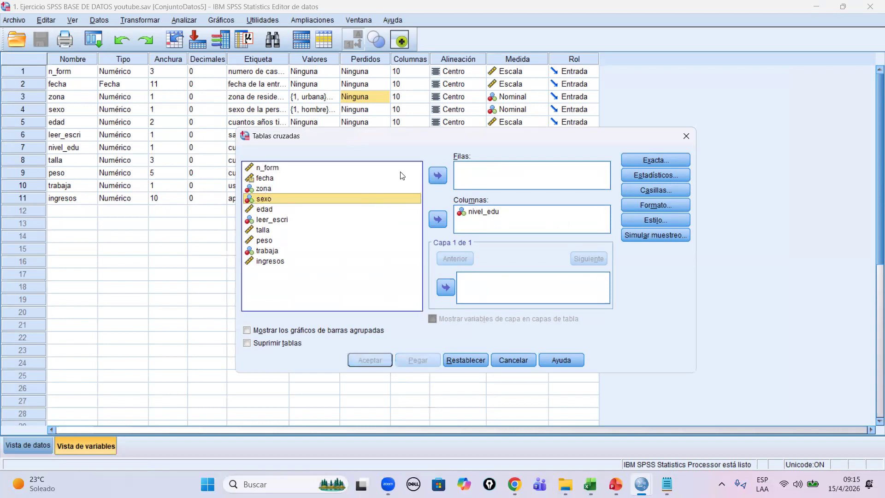
left_click(394, 189)
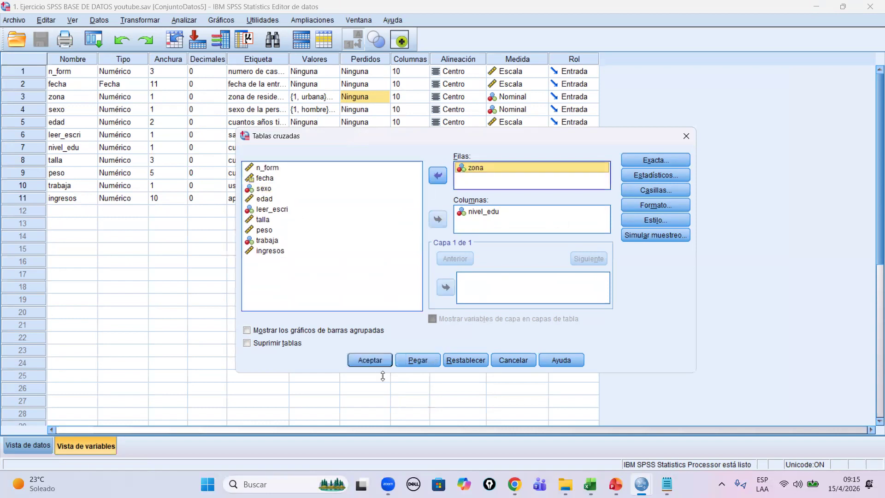
left_click(370, 360)
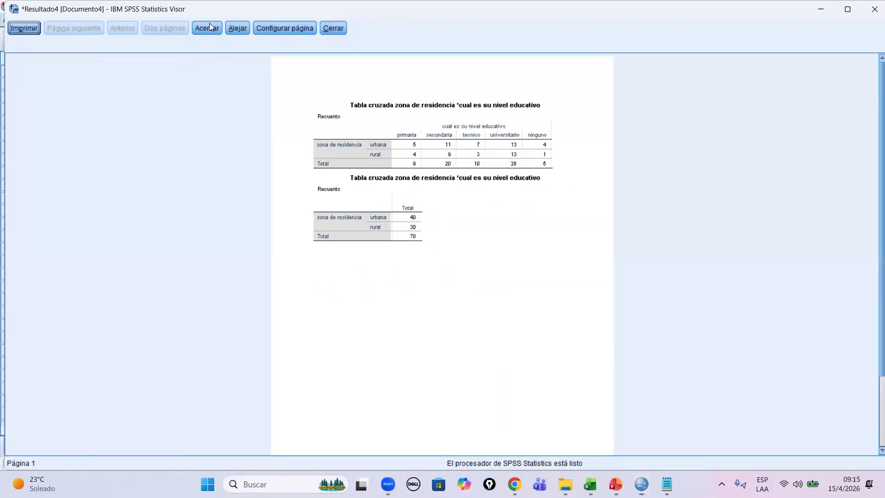
- Examine the zona by nivel_edu crosstab enlarged in the print preview, and close the preview
left_click(207, 28)
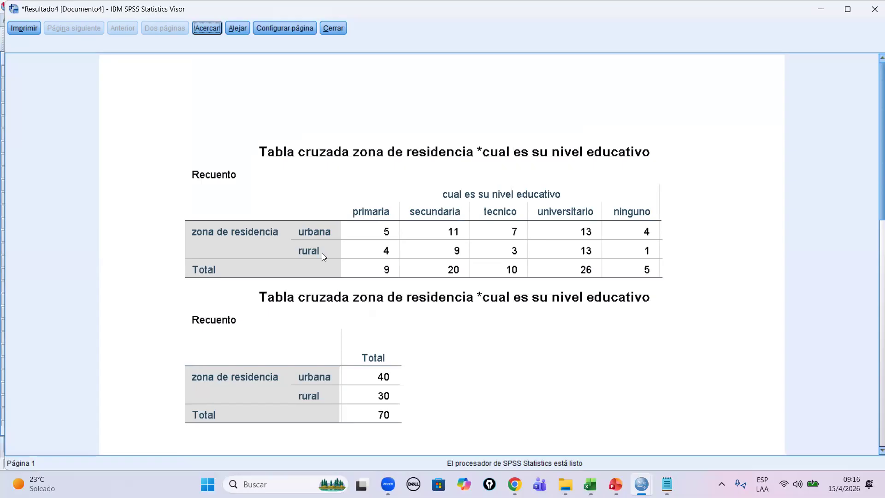
left_click(334, 28)
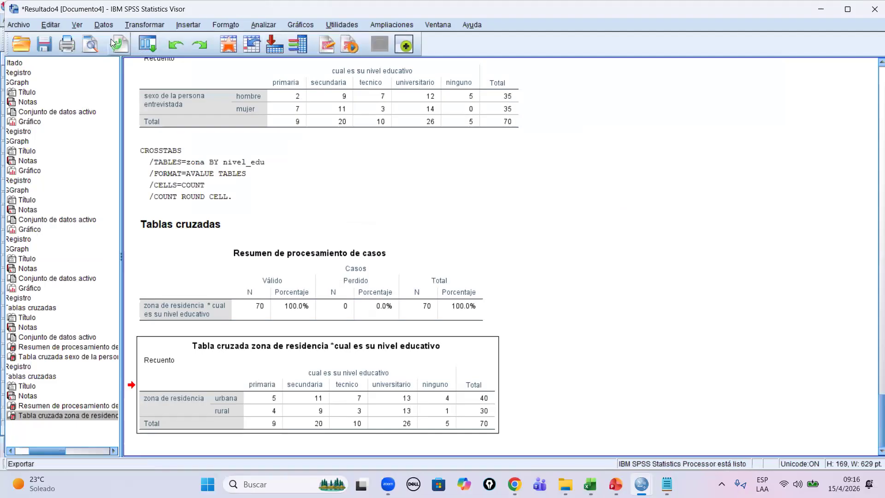
- Return to the youtube dataset, replace nivel_edu with leer_escri in the crosstab columns, and generate the table
left_click(158, 46)
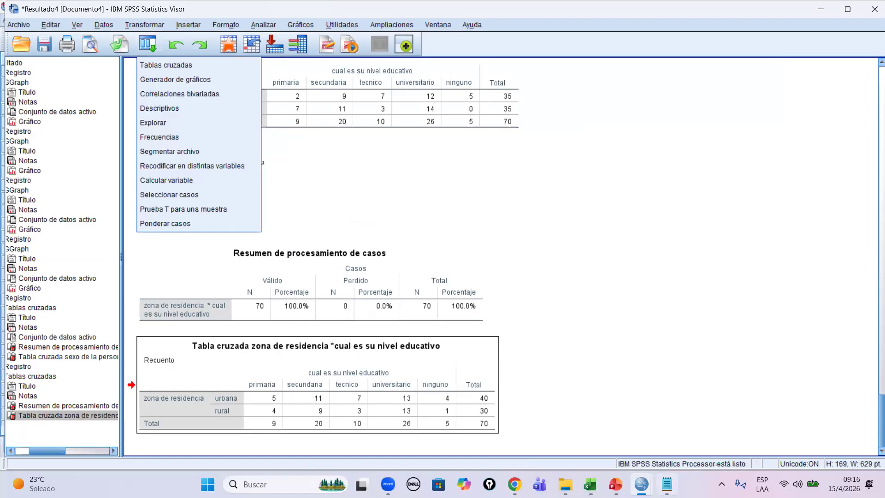
left_click(641, 484)
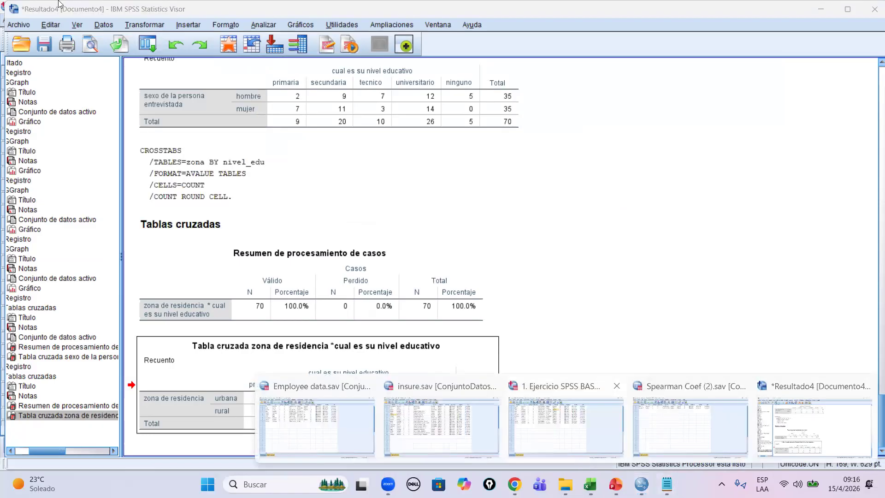
left_click(94, 43)
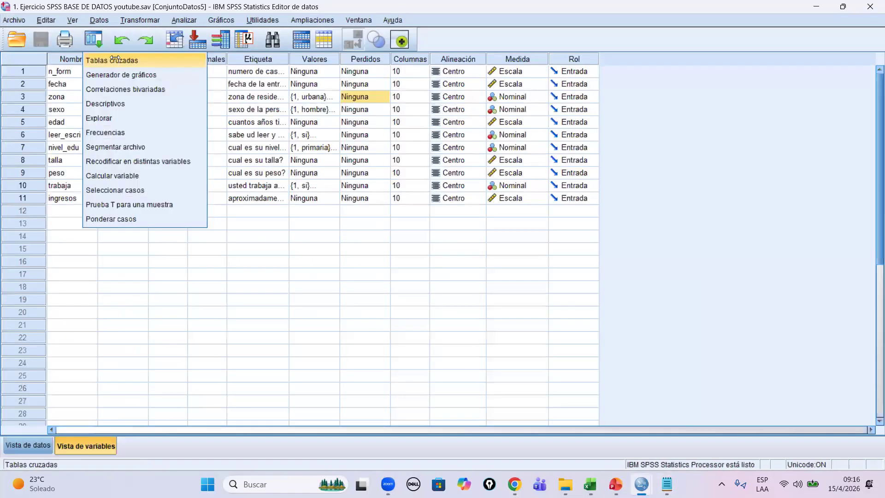
key("Return")
left_click(493, 212)
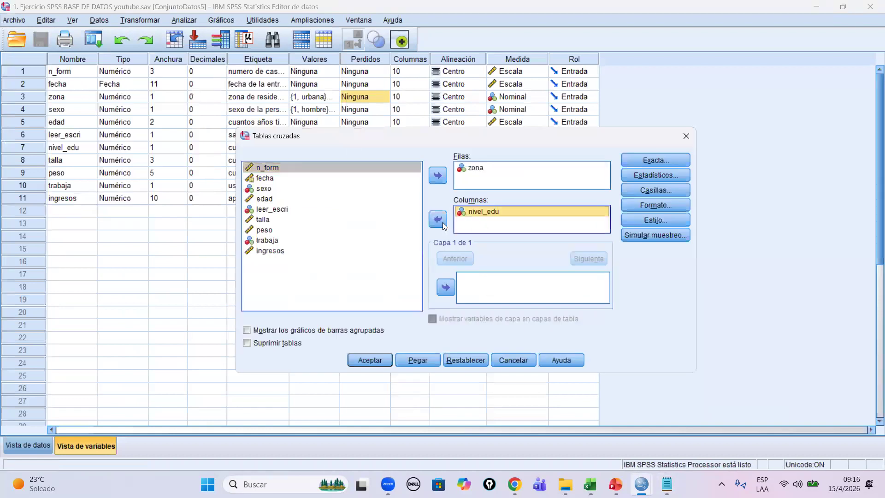
left_click(437, 219)
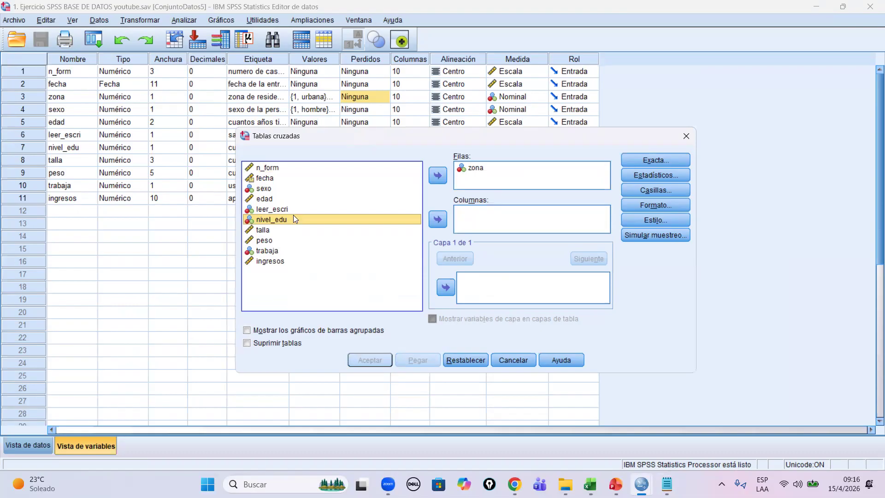
key("Up")
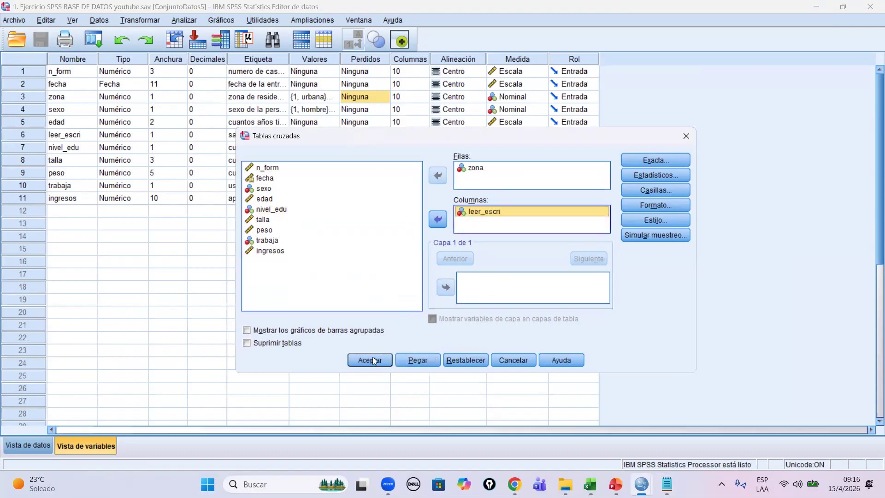
key("Return")
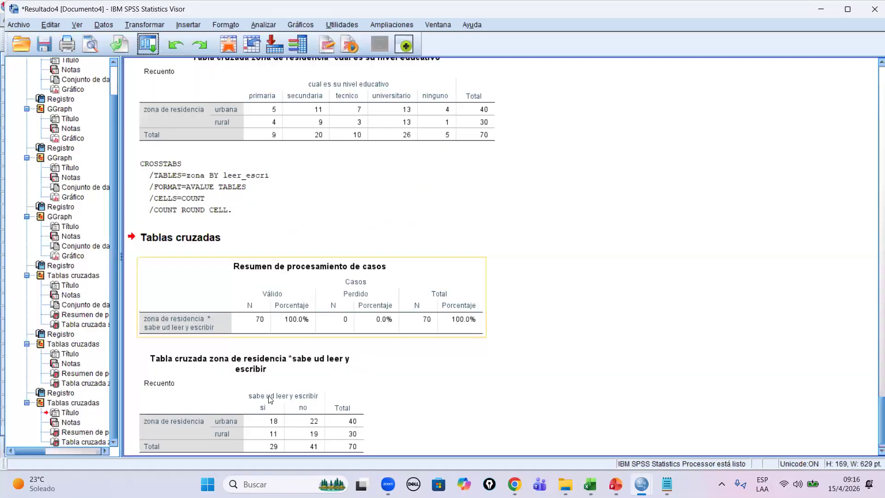
- Examine the zona by leer_escri crosstab enlarged in the print preview, and close the preview
left_click(91, 46)
left_click(218, 28)
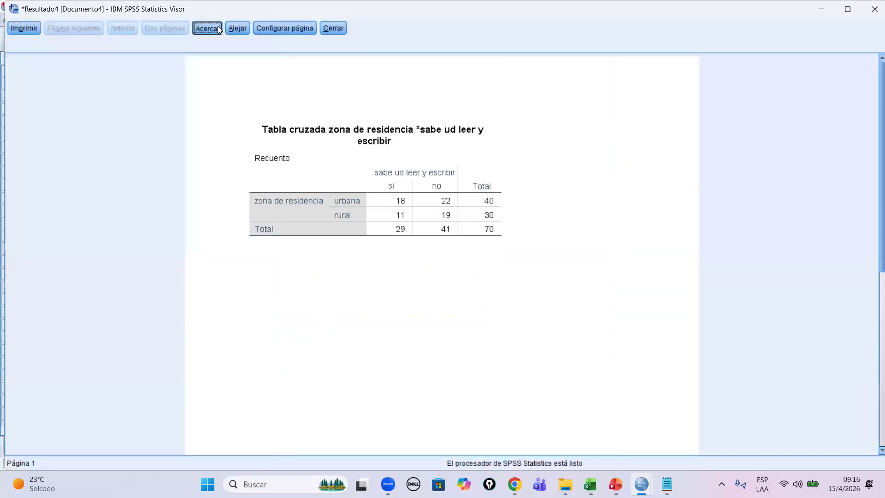
left_click(267, 266)
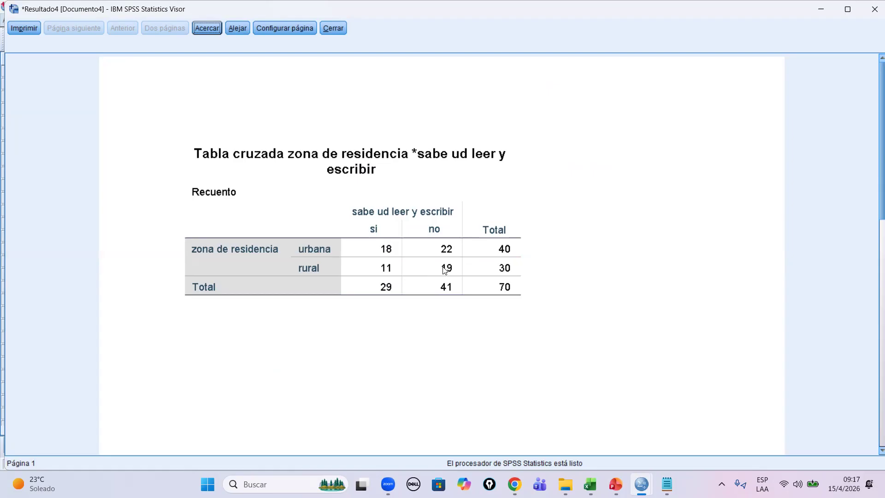
left_click(337, 27)
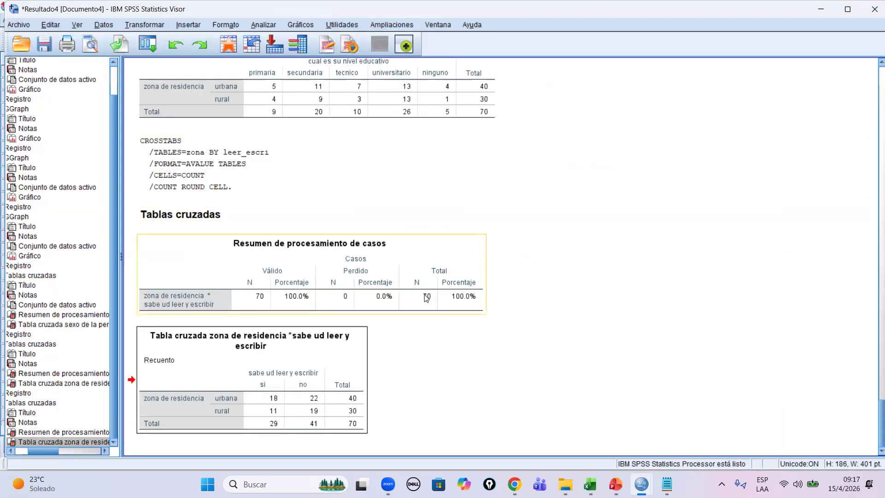
left_click(151, 42)
left_click(174, 63)
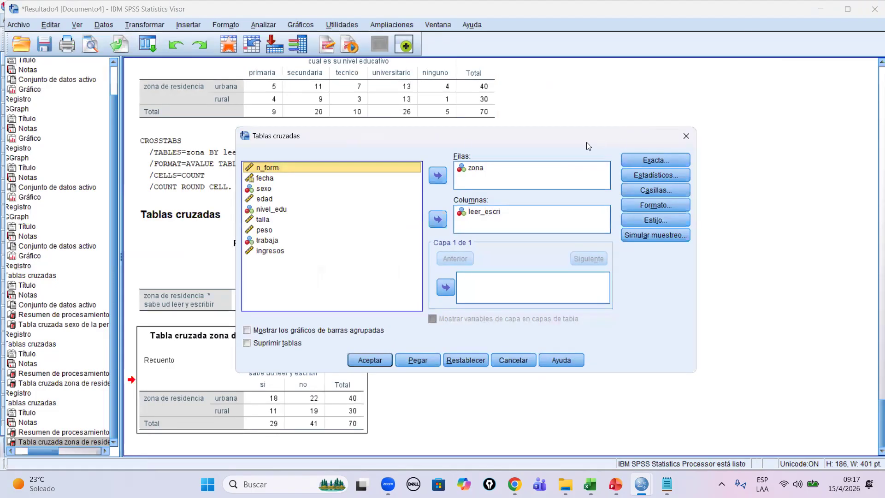
left_click_drag(584, 144, 568, 161)
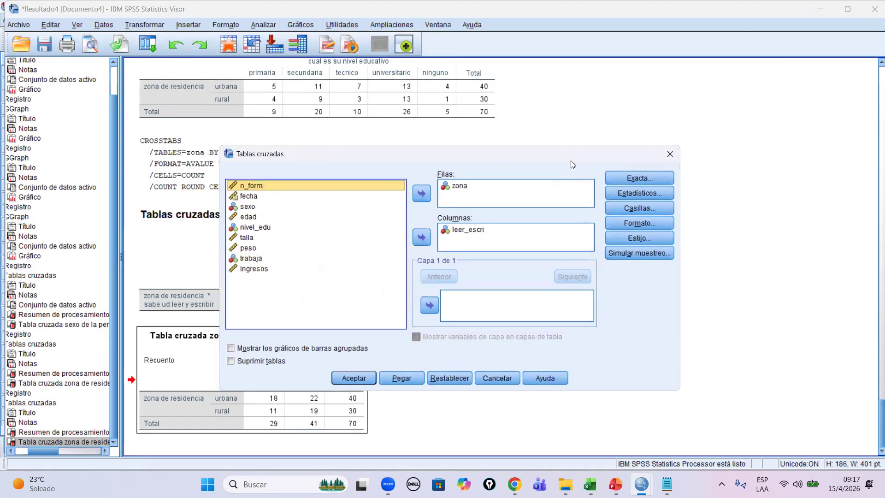
left_click(668, 156)
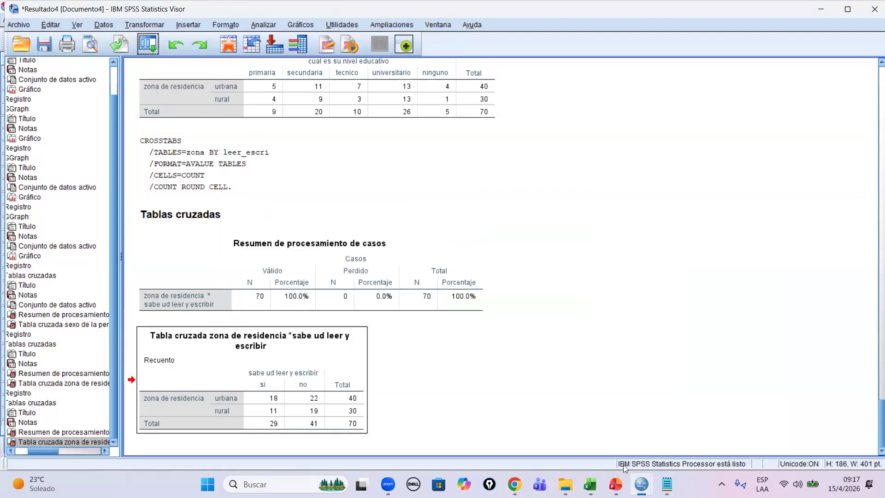
- Open Tablas personalizadas for the 1. Ejercicio SPSS BASE DE DATOS youtube dataset and list the variables by name
mouse_move(641, 484)
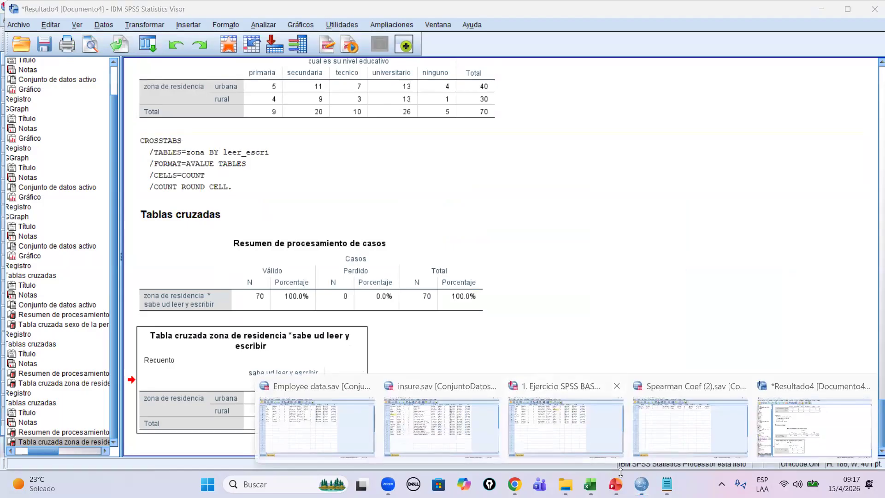
left_click(618, 457)
left_click(185, 20)
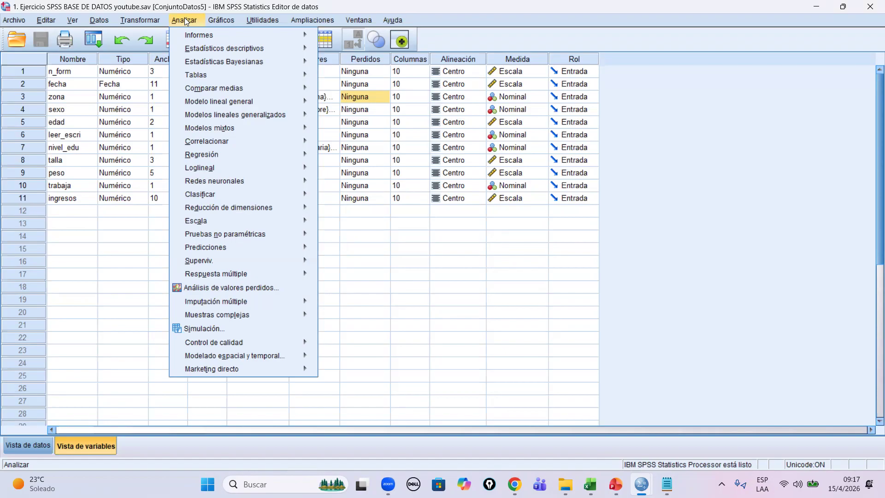
mouse_move(205, 75)
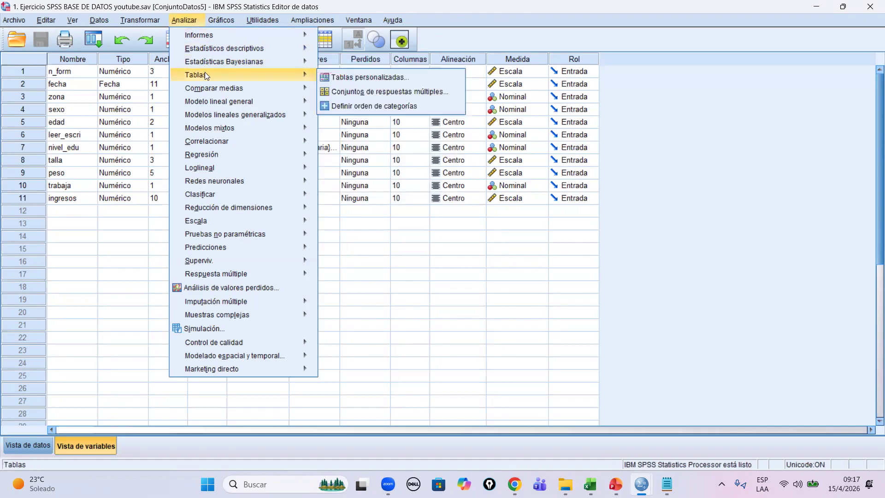
left_click(353, 77)
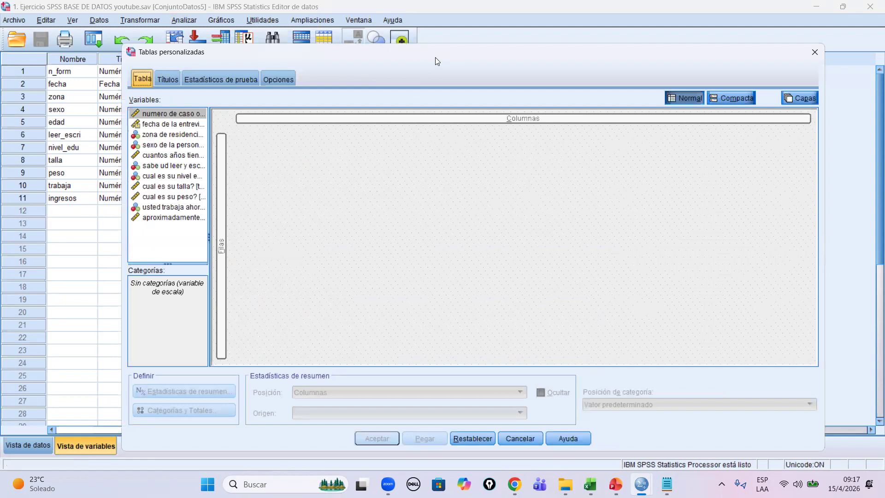
right_click(152, 129)
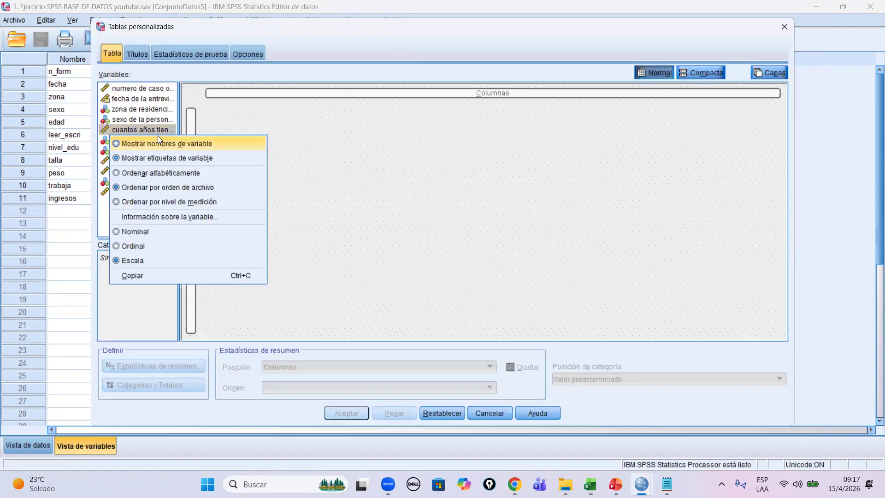
left_click(159, 141)
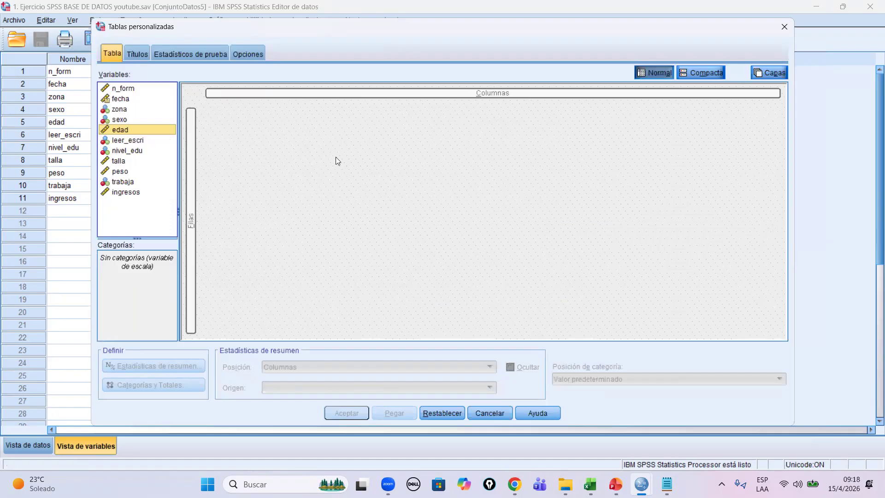
- Nest zona within sexo within leer_escri in the custom table rows, and place ingresos in the columns
left_click(121, 119)
left_click(123, 110)
left_click_drag(123, 110, 193, 159)
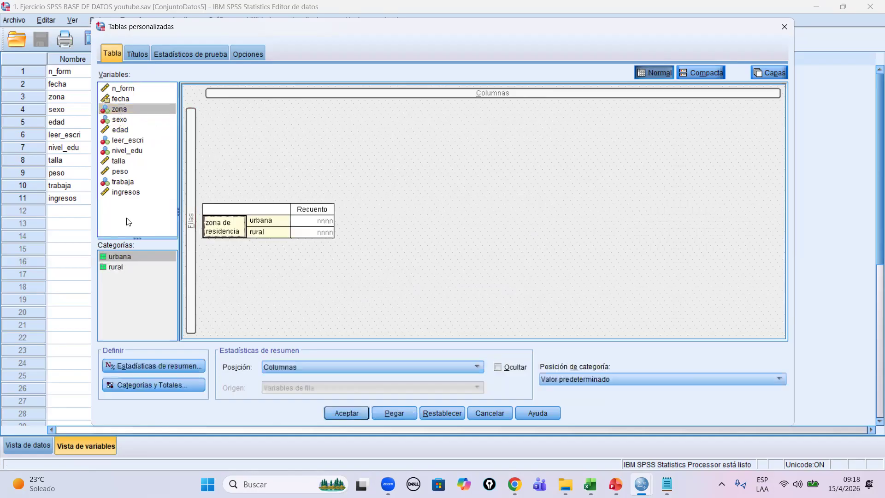
left_click(116, 121)
left_click_drag(115, 124, 187, 170)
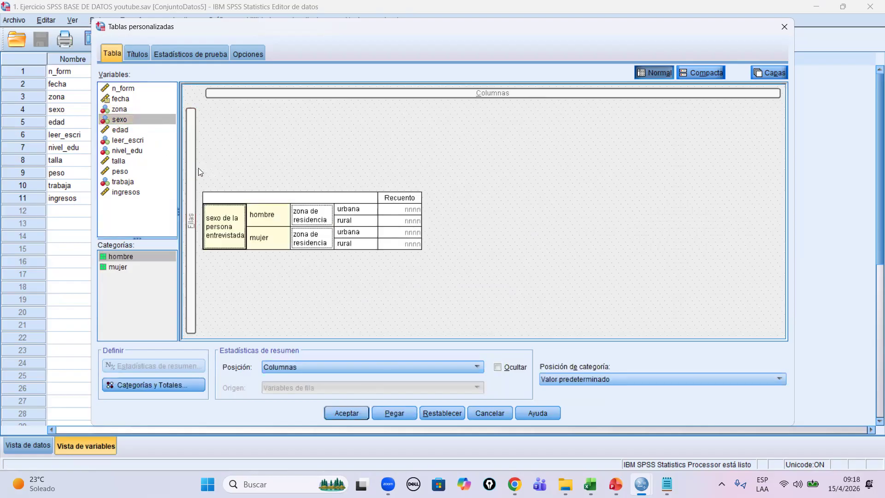
left_click(132, 141)
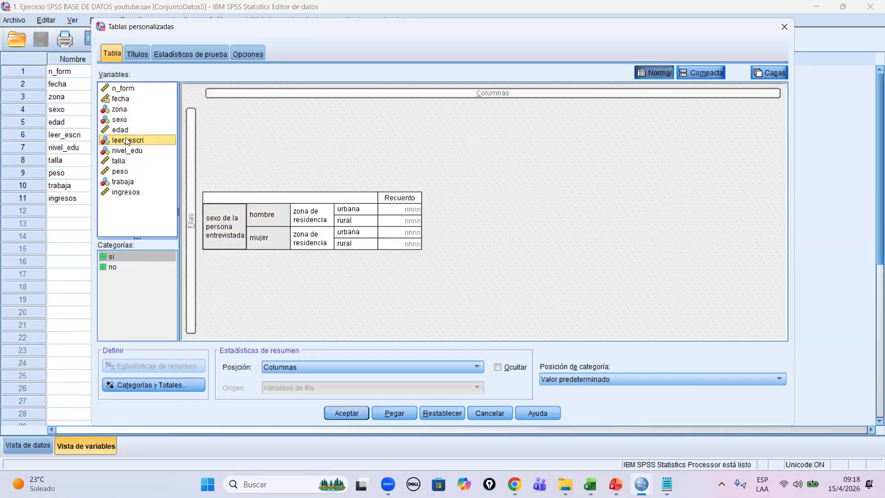
left_click_drag(127, 141, 191, 256)
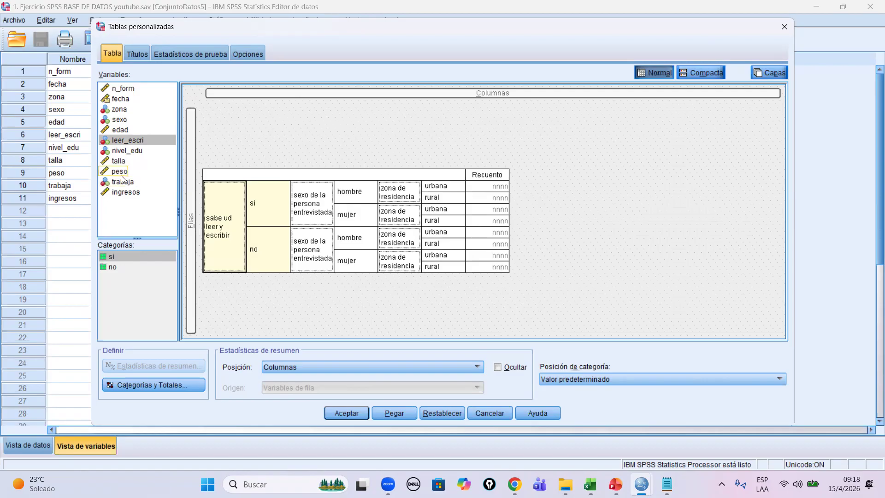
left_click(138, 193)
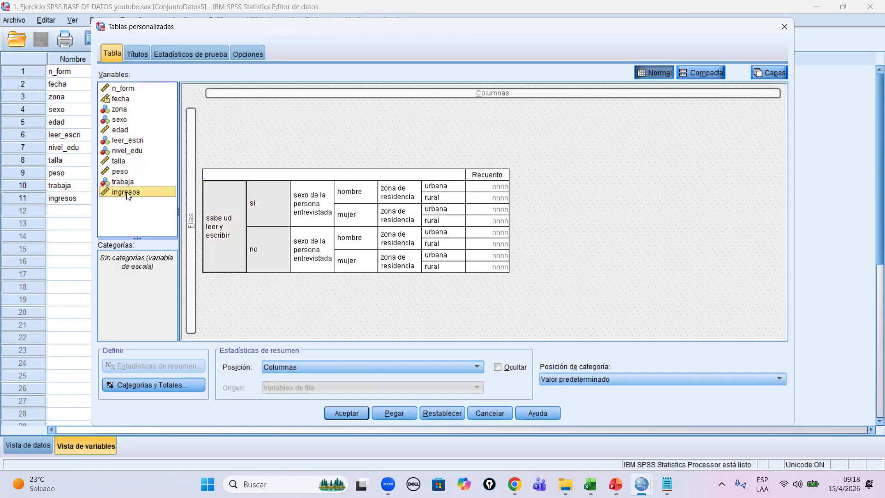
left_click_drag(129, 196, 492, 94)
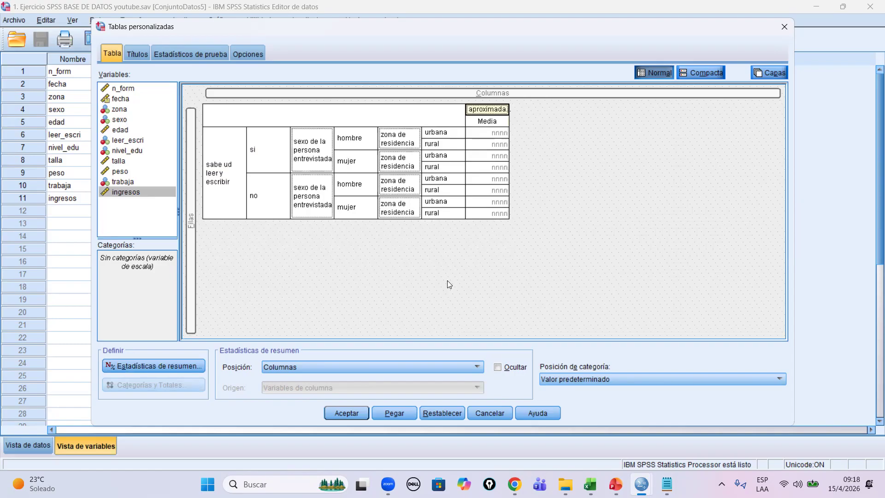
left_click(228, 171)
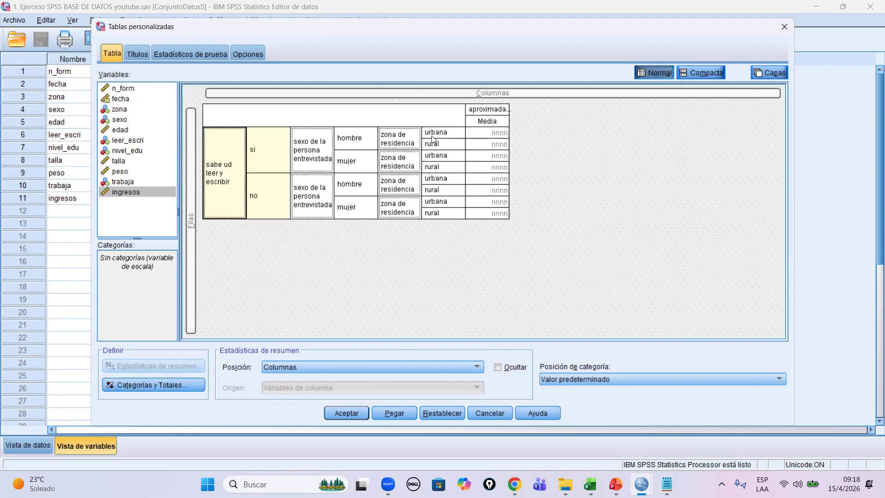
left_click(138, 383)
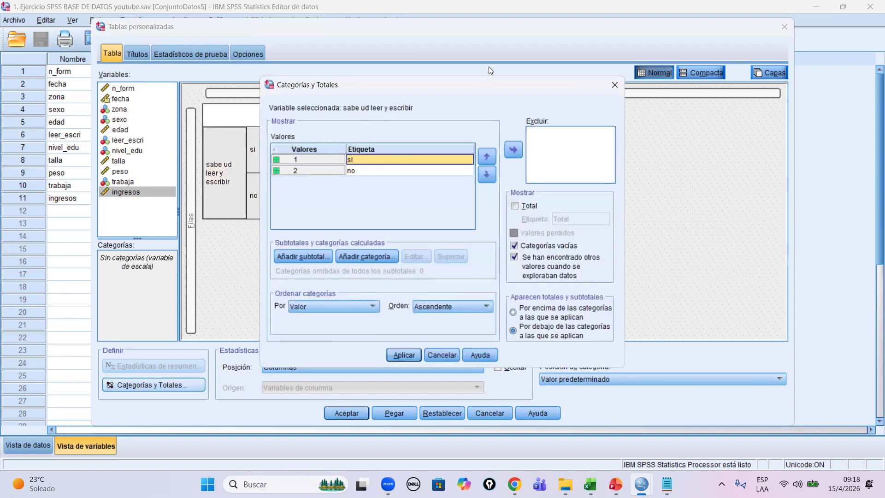
left_click(614, 85)
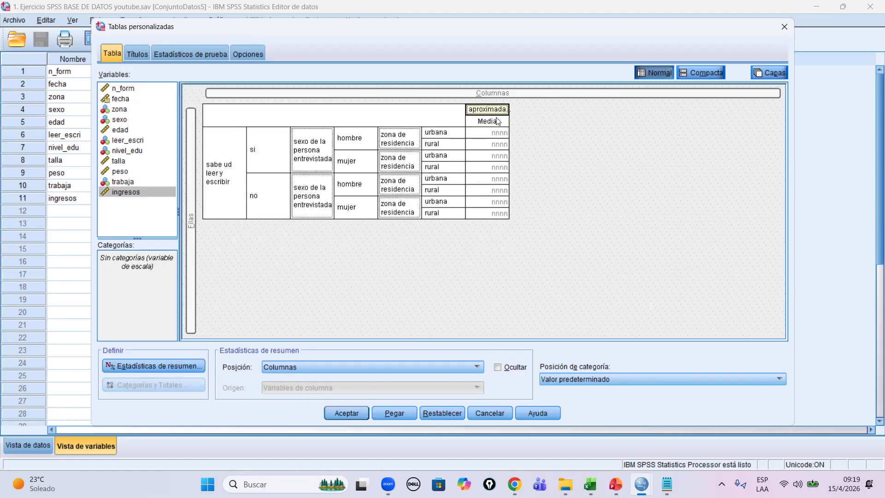
- Add Mediana alongside Media in the summary statistics for the ingresos column
left_click(141, 366)
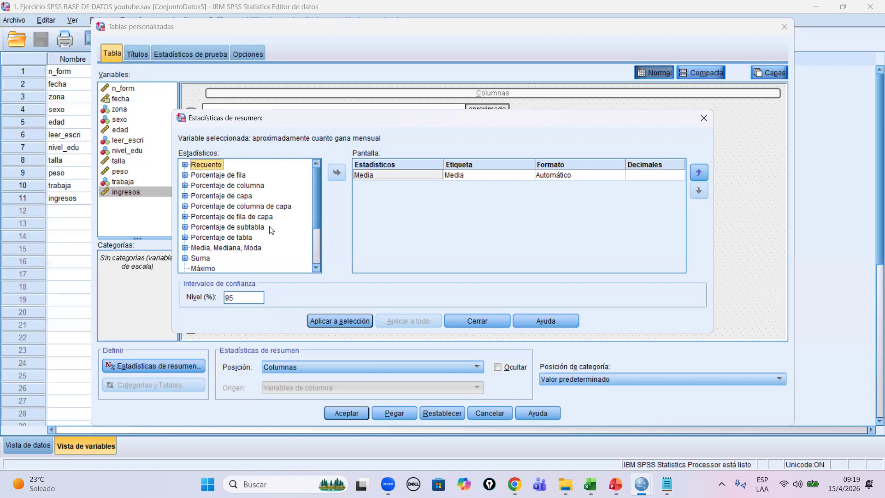
left_click(184, 248)
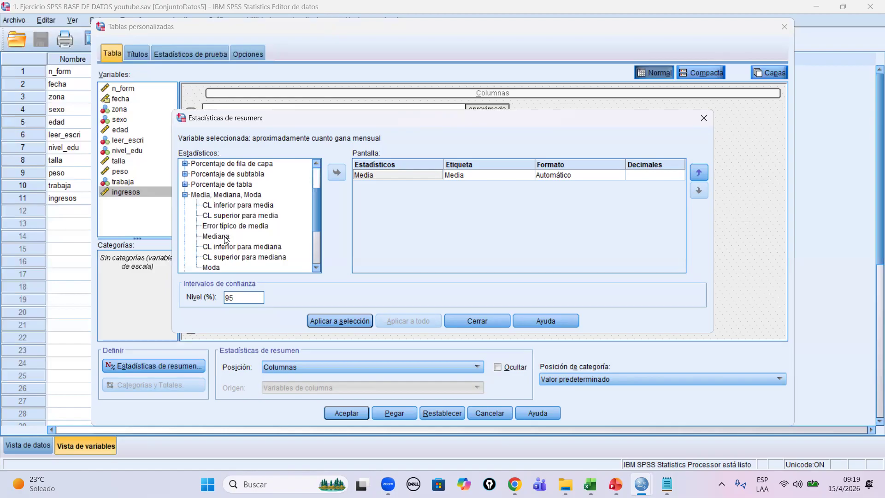
scroll(244, 239, "down", 1)
scroll(250, 240, "down", 2)
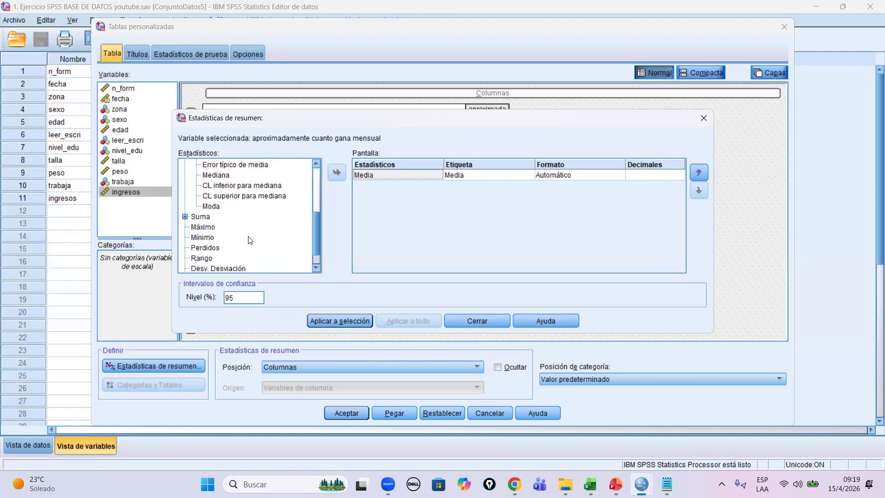
scroll(250, 240, "up", 3)
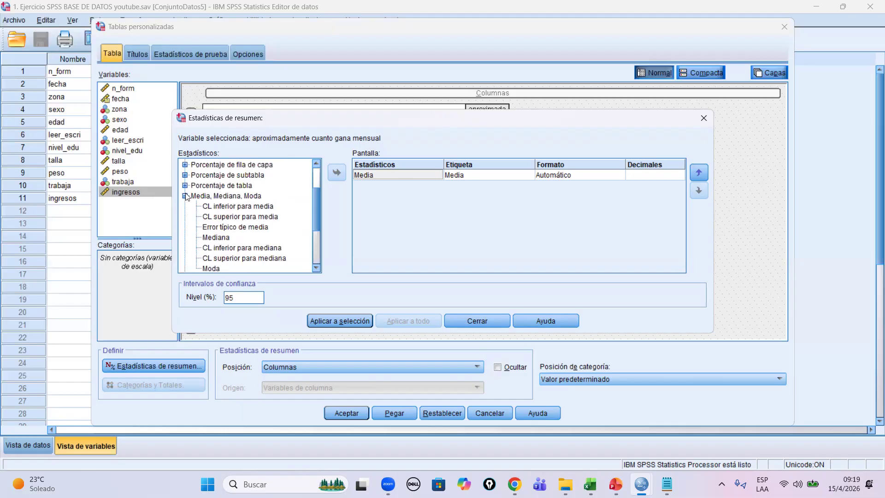
left_click(218, 238)
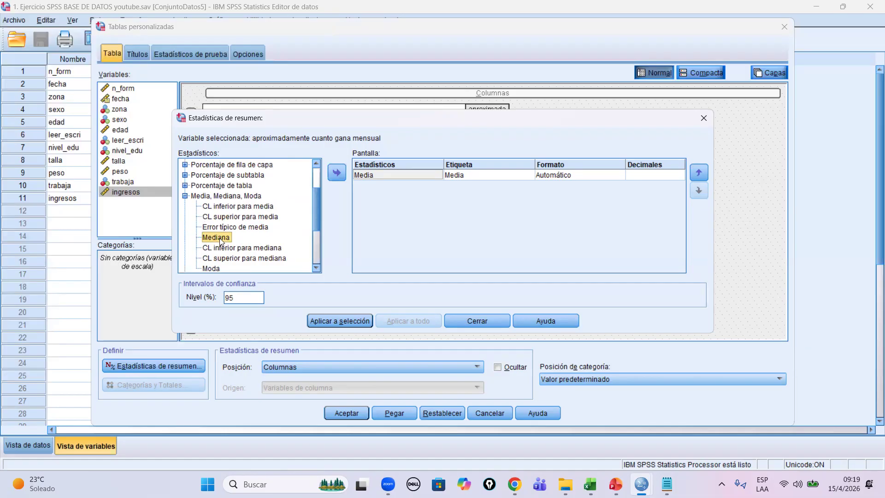
left_click_drag(220, 240, 368, 224)
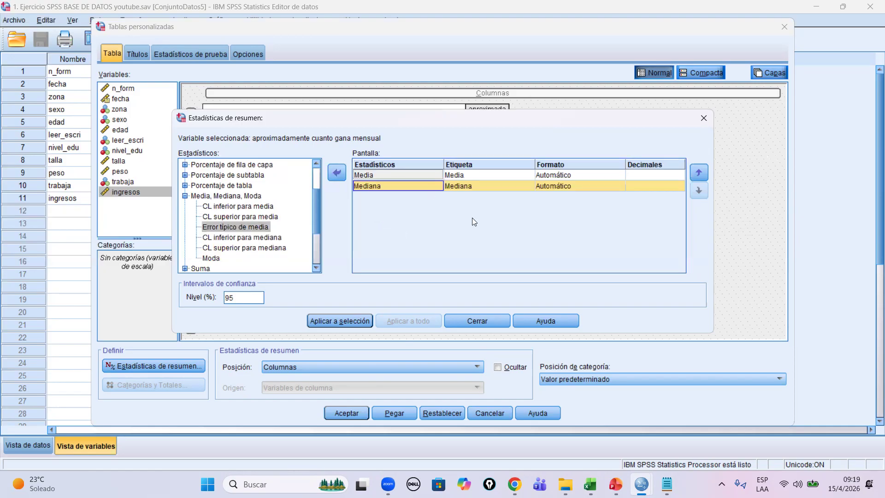
- Apply the Media and Mediana statistics to the ingresos column and generate the custom table
left_click(372, 175)
left_click(387, 187)
scroll(254, 235, "down", 3)
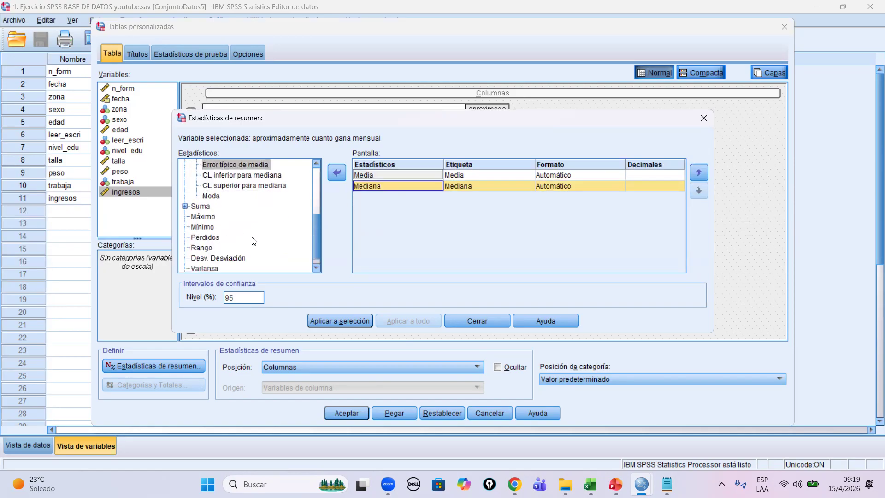
scroll(254, 238, "up", 5)
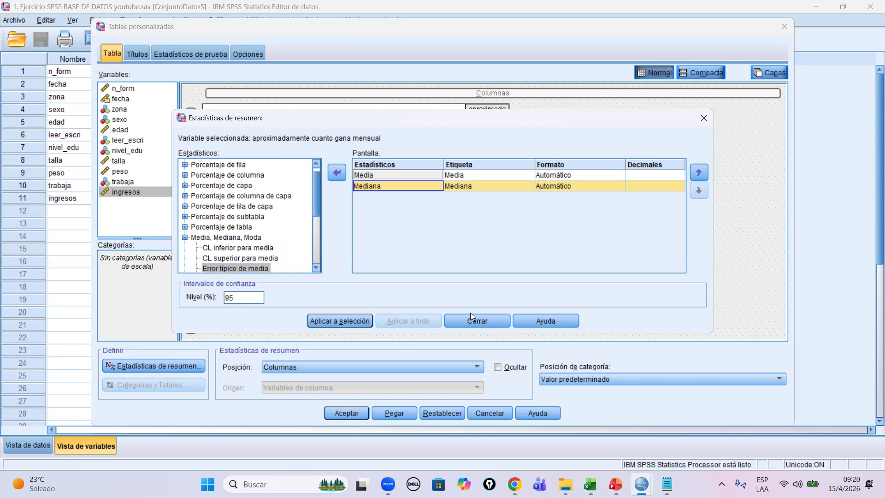
left_click(355, 321)
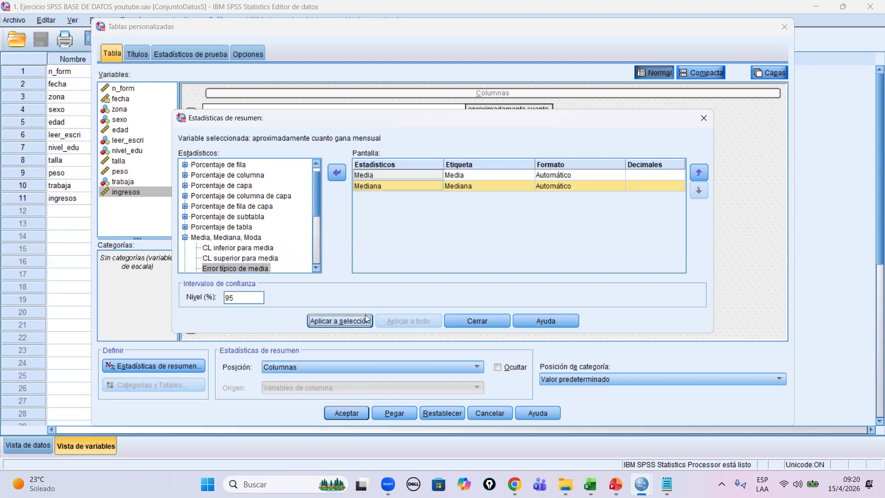
left_click(474, 322)
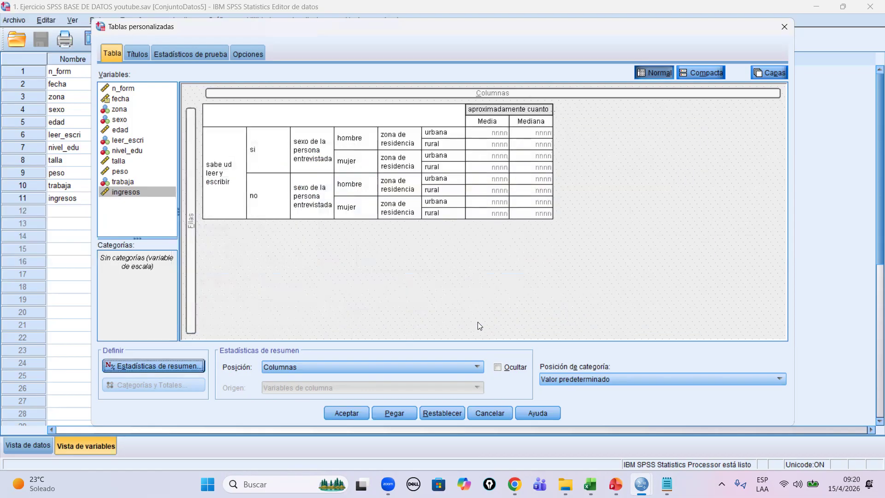
key("Return")
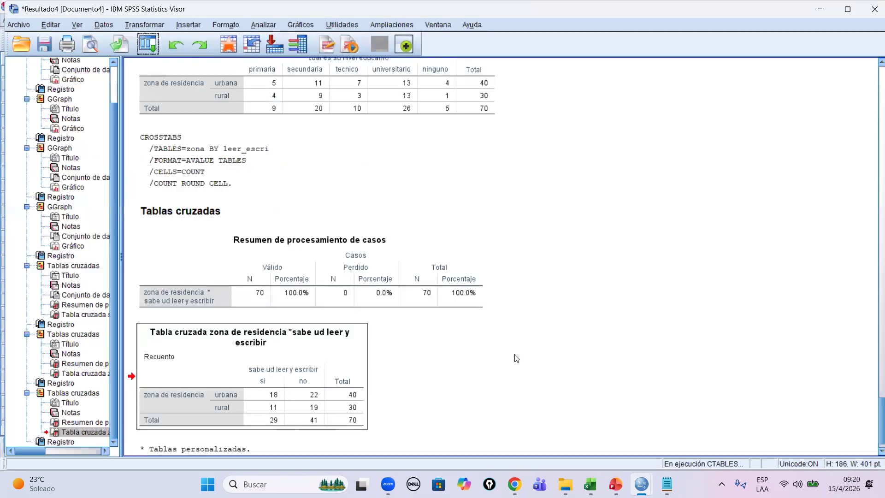
- Examine the custom table of mean and median income in the print preview and in the output viewer
left_click(369, 305)
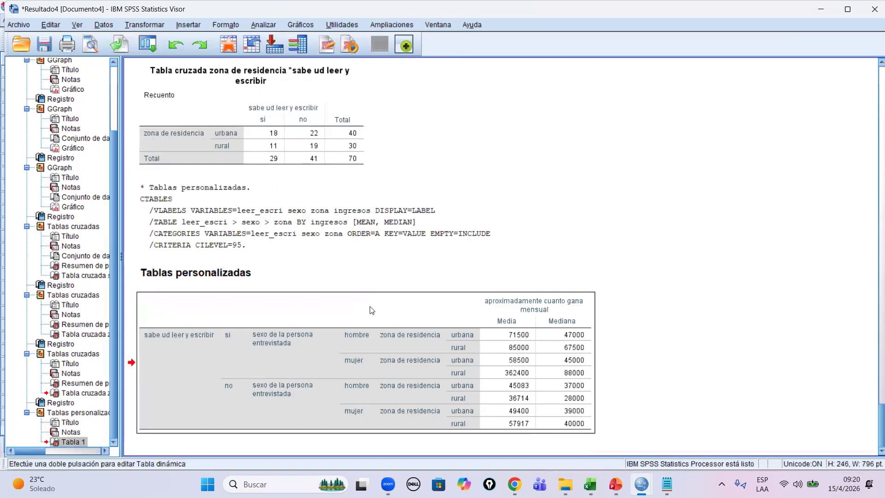
left_click(99, 47)
left_click(208, 30)
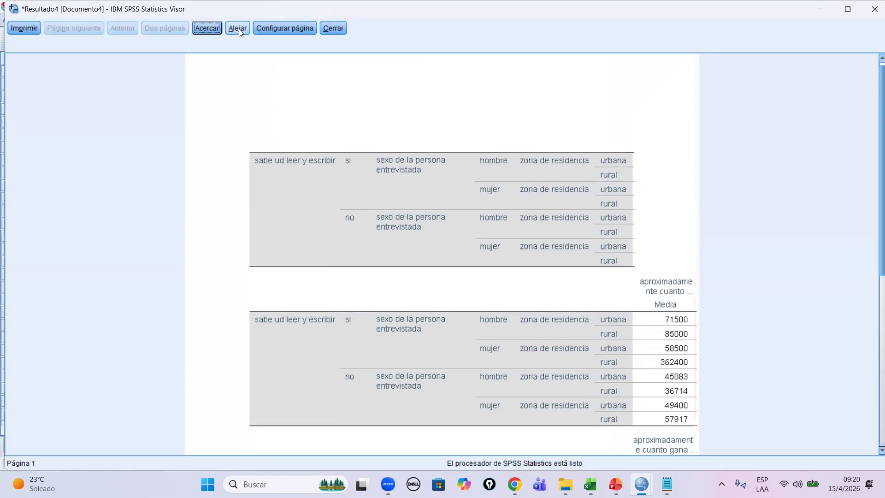
left_click(239, 29)
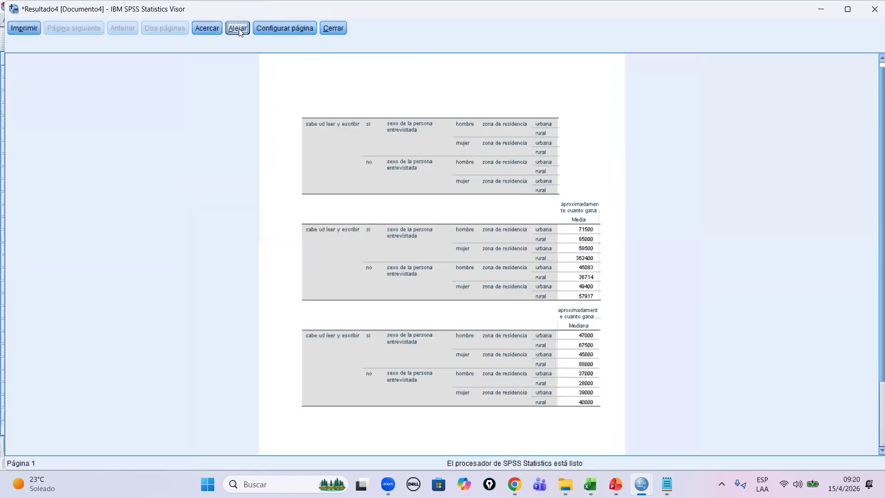
left_click(333, 29)
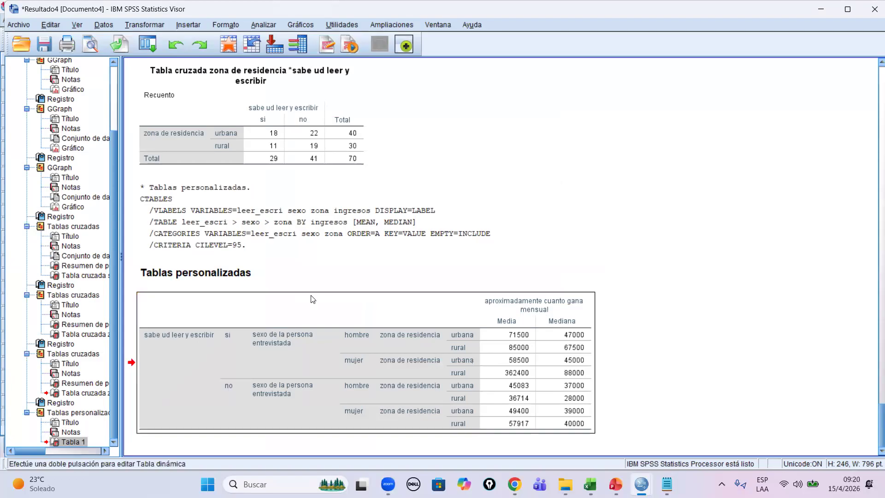
left_click(96, 49)
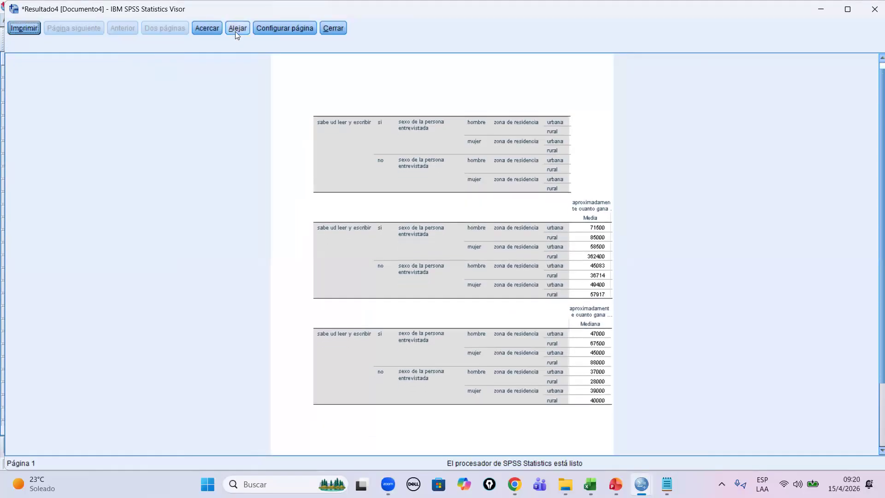
left_click(332, 28)
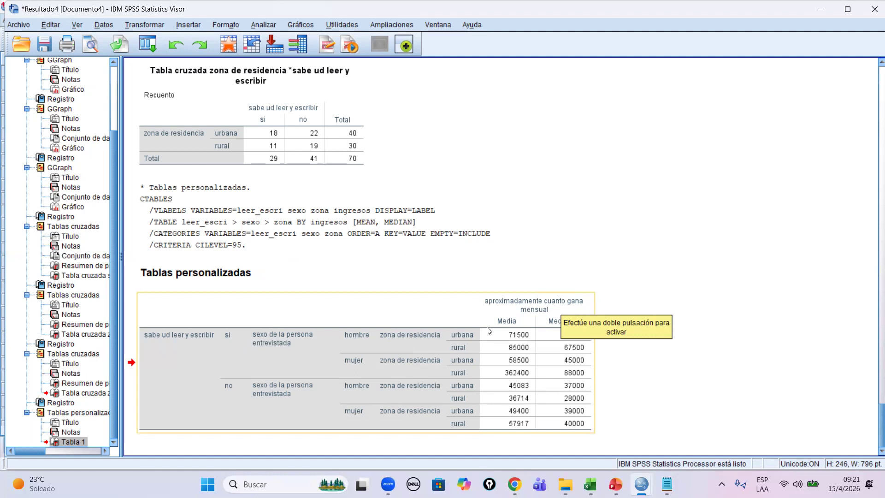
double_click(512, 339)
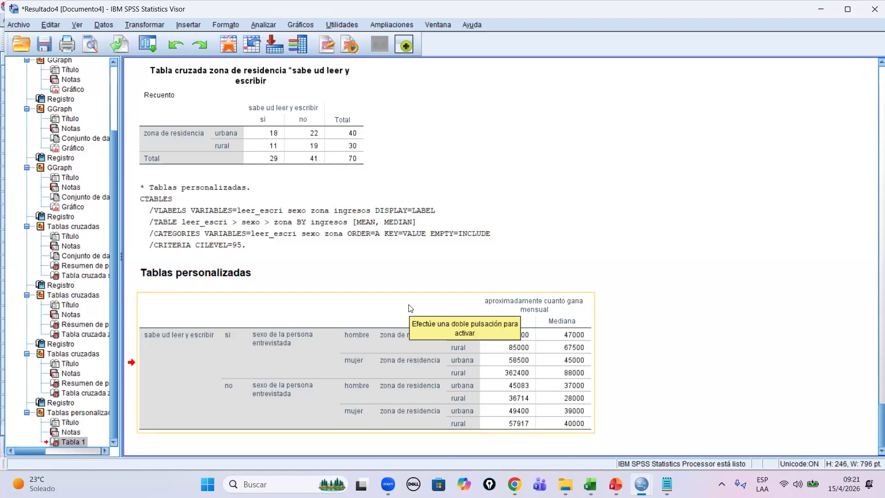
left_click(461, 278)
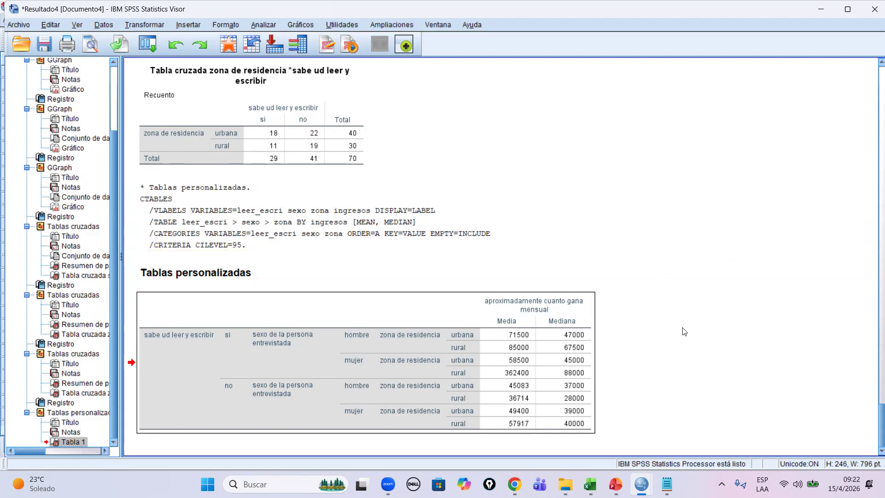
- Switch to File Explorer, open CURSO SPSS > cursso udemy spss > Curso de SPSS > bases de datos, and look through the SPSS data files
mouse_move(565, 484)
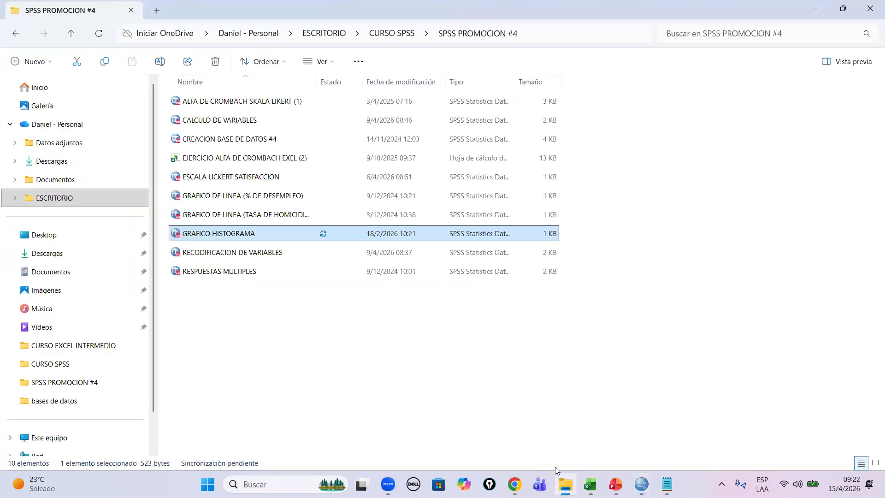
left_click(555, 466)
left_click(13, 34)
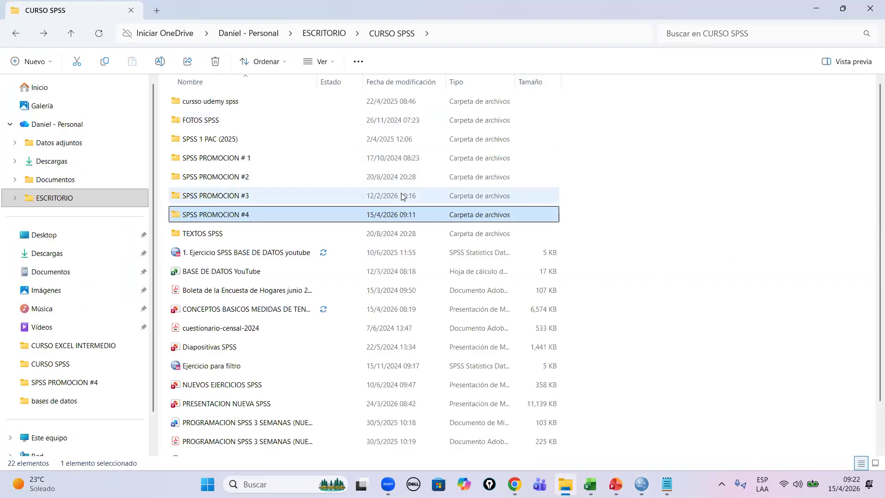
double_click(270, 102)
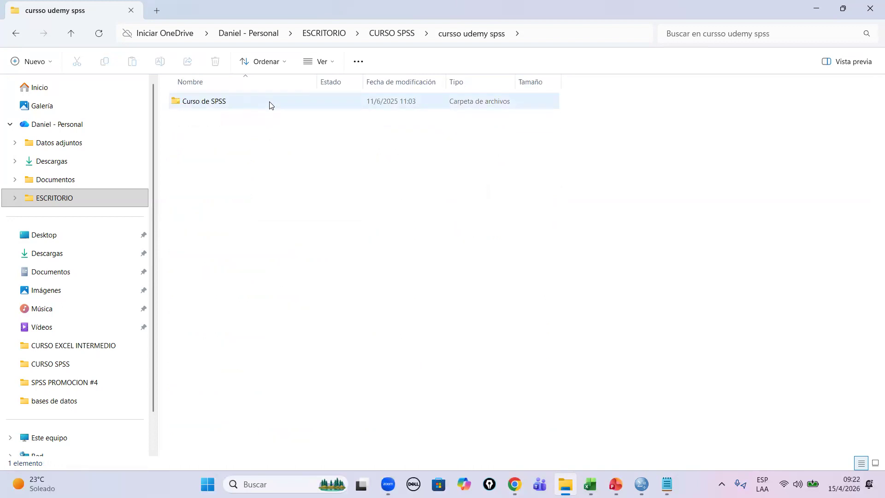
double_click(270, 102)
double_click(270, 102)
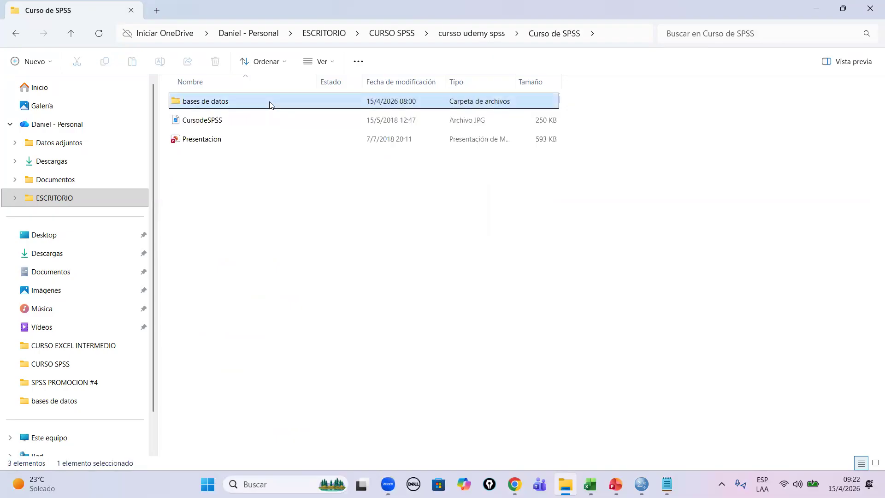
scroll(316, 166, "down", 6)
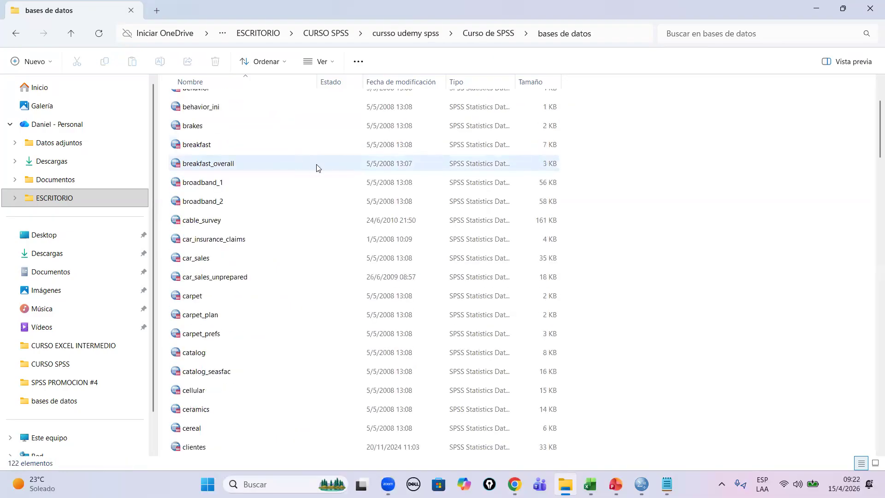
scroll(414, 177, "down", 20)
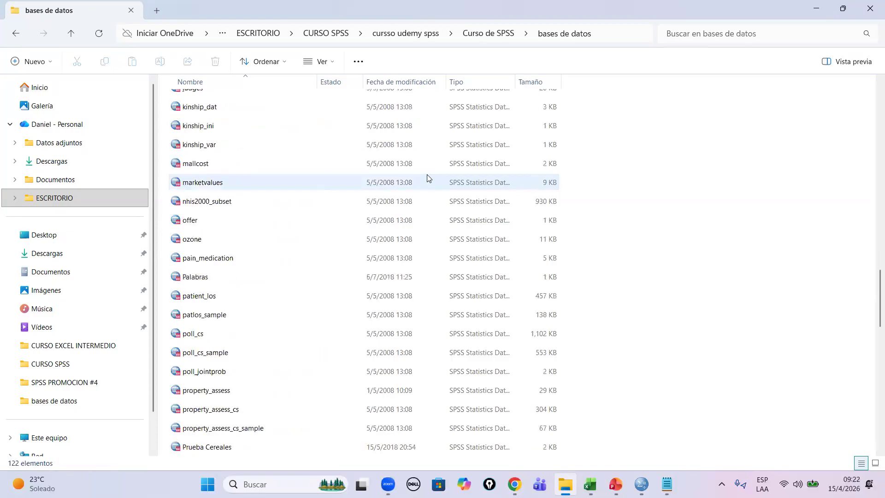
scroll(431, 176, "down", 1)
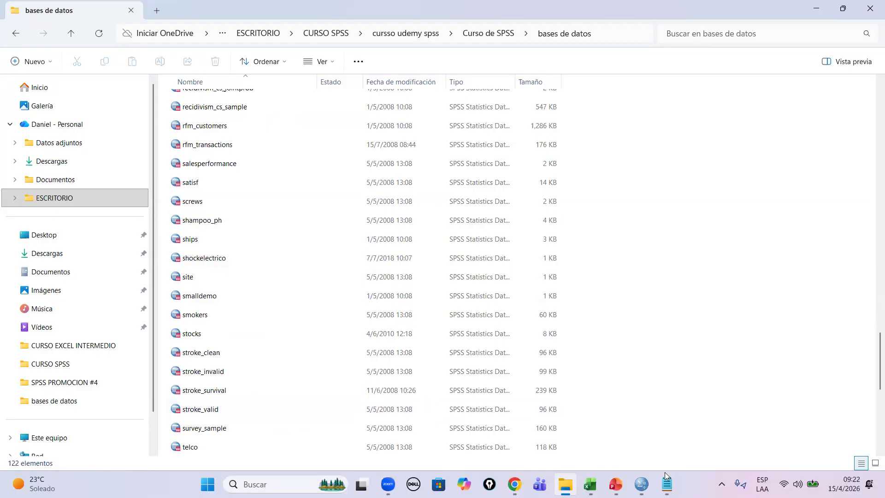
- Look through the remaining SPSS data files in bases de datos, and switch to the insure.sav dataset in SPSS
mouse_move(642, 484)
scroll(269, 196, "down", 4)
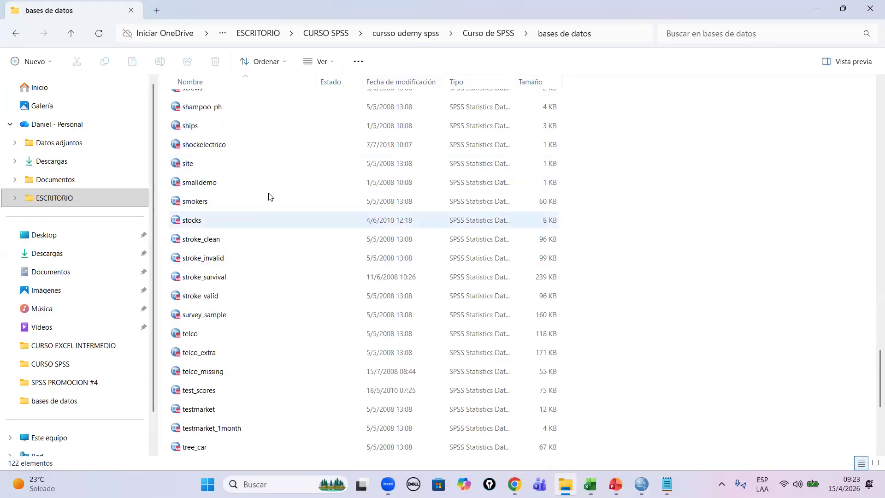
scroll(290, 255, "down", 2)
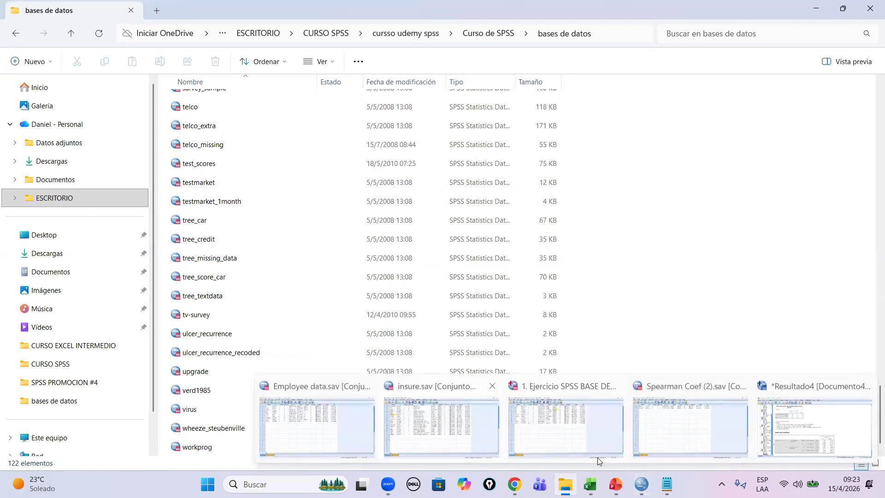
left_click(441, 427)
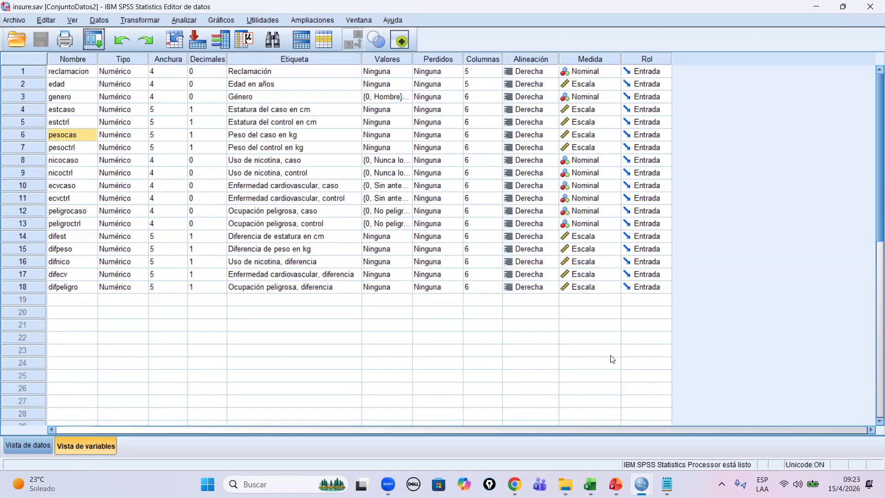
- Switch to the PowerPoint presentation and show slide 19, VALORES ATIPICOS, as a full-screen slide show
left_click(616, 483)
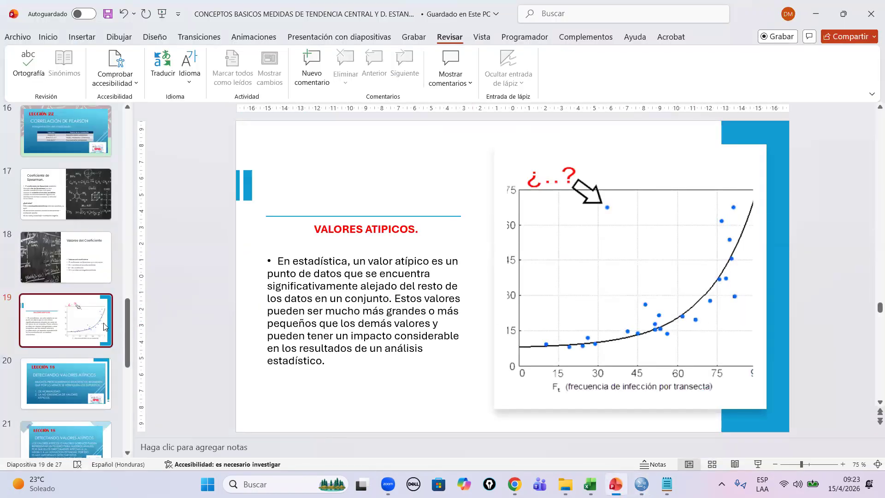
left_click(49, 242)
left_click(67, 328)
scroll(79, 304, "up", 1)
scroll(79, 304, "up", 3)
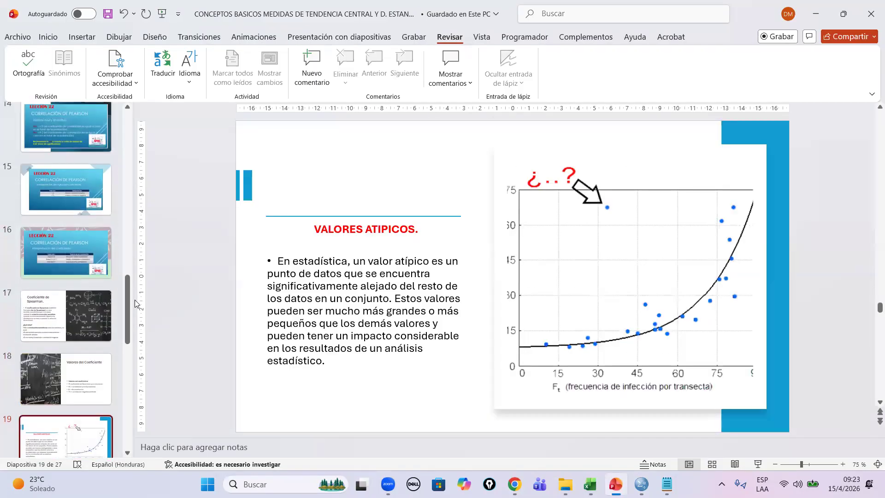
scroll(135, 300, "down", 3)
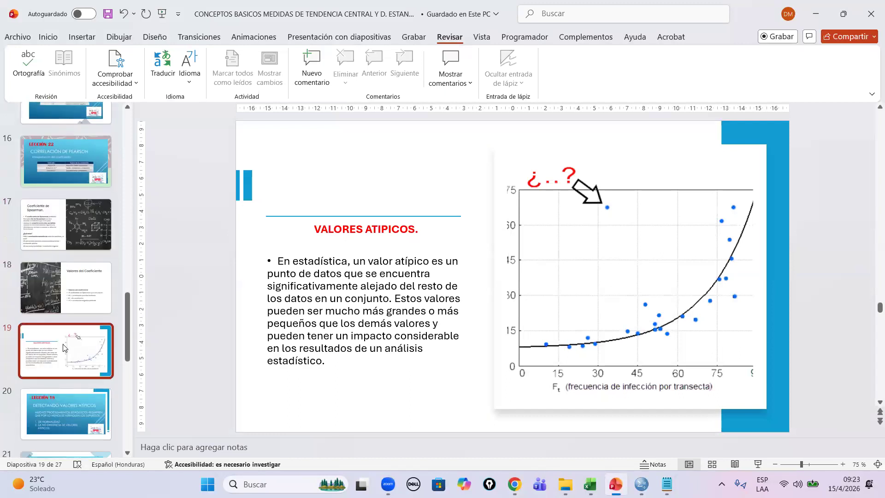
left_click(759, 464)
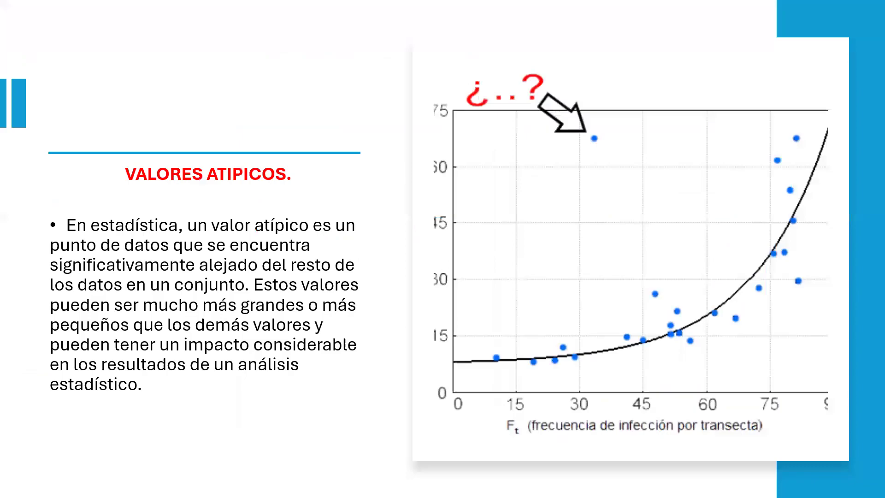
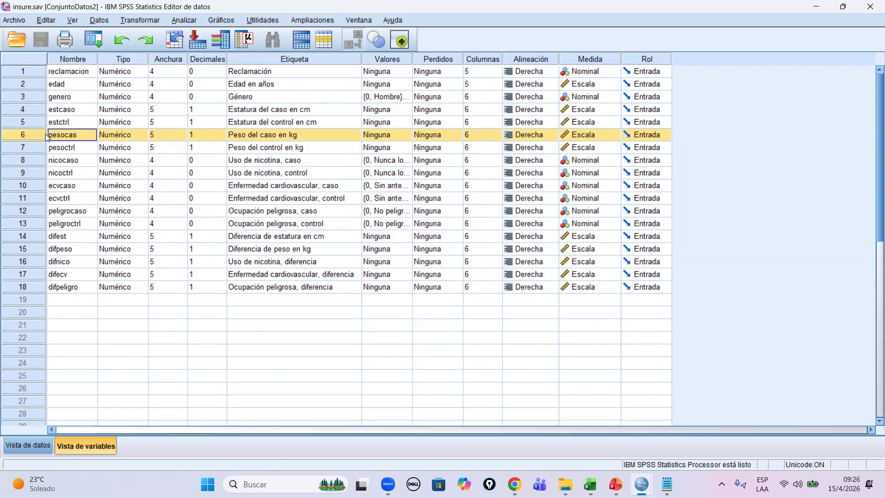
- Start an Explorar analysis on insure.sav, list variables by name, and add pesocas as the dependent variable
left_click(188, 20)
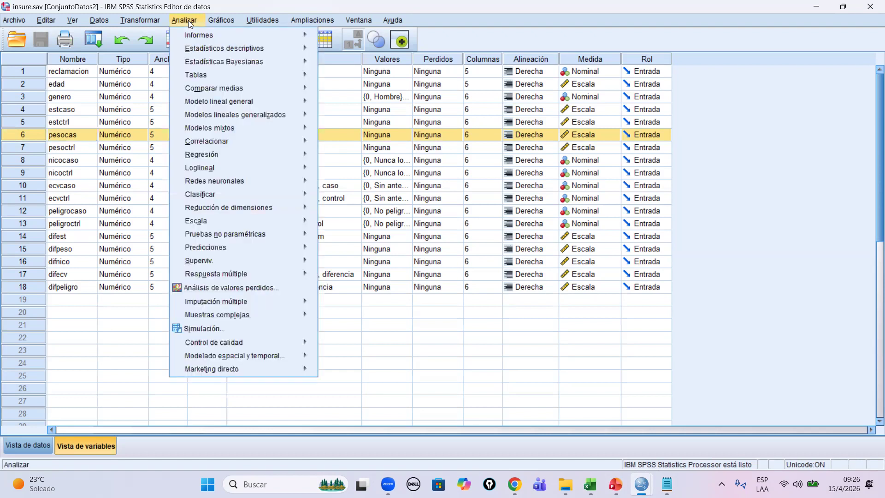
mouse_move(205, 51)
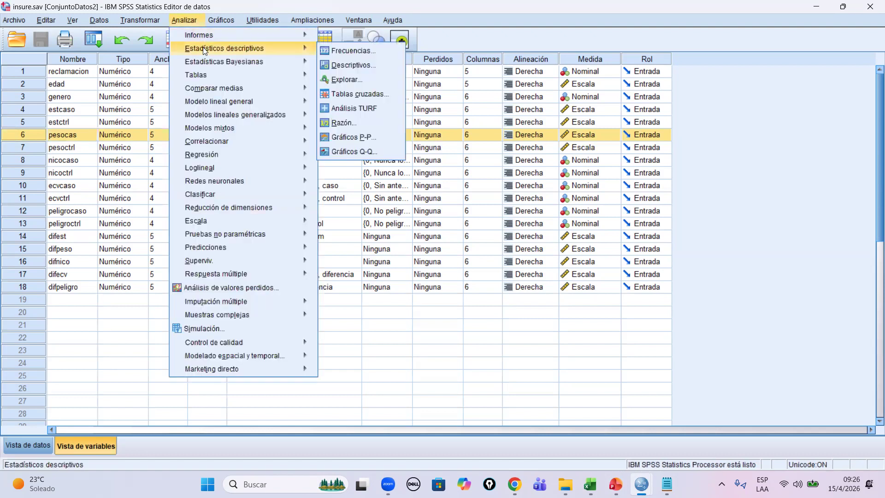
left_click(339, 75)
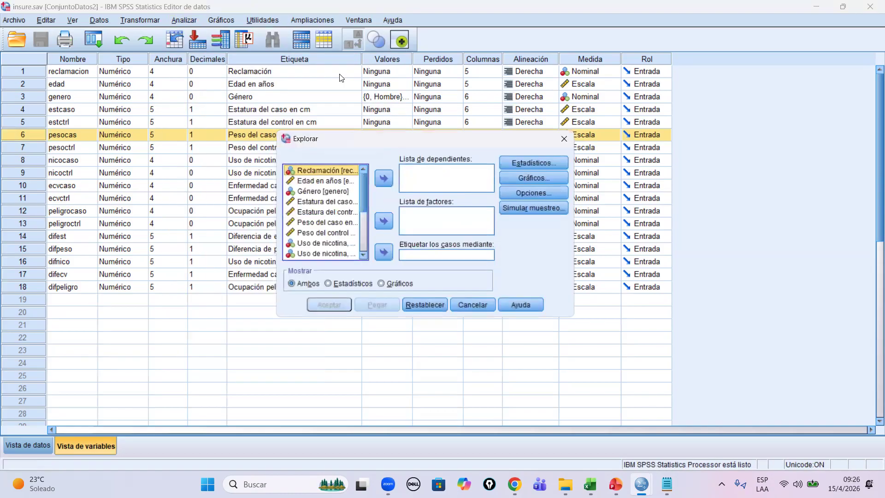
left_click(314, 181)
right_click(314, 181)
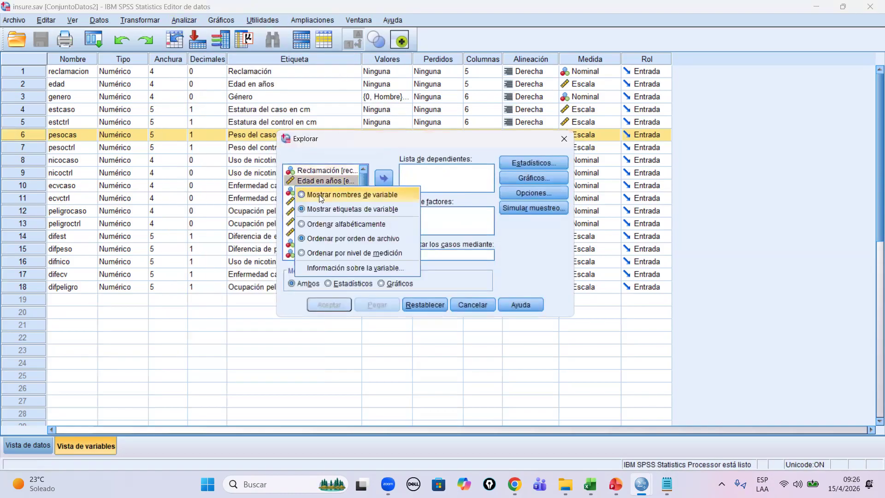
left_click(319, 195)
left_click_drag(369, 145, 373, 172)
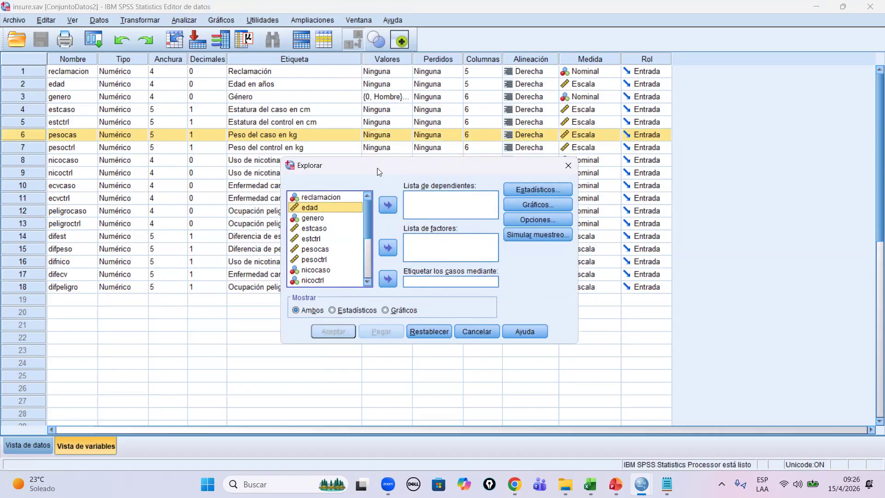
left_click(322, 253)
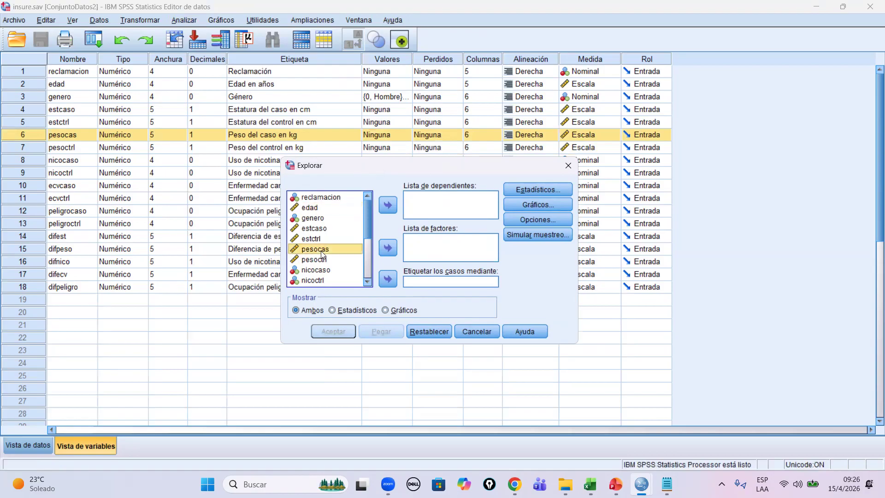
left_click(387, 205)
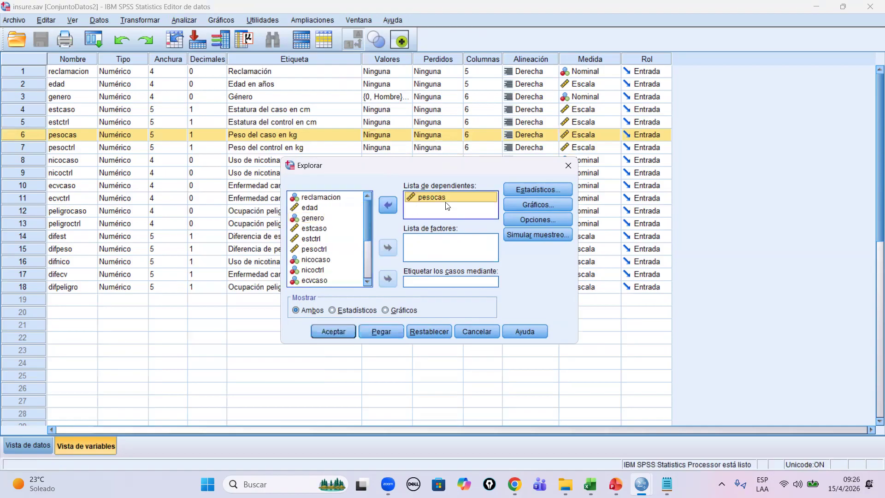
- Turn off the De tallo y hojas plot for pesocas and run the Explorar analysis
left_click(534, 206)
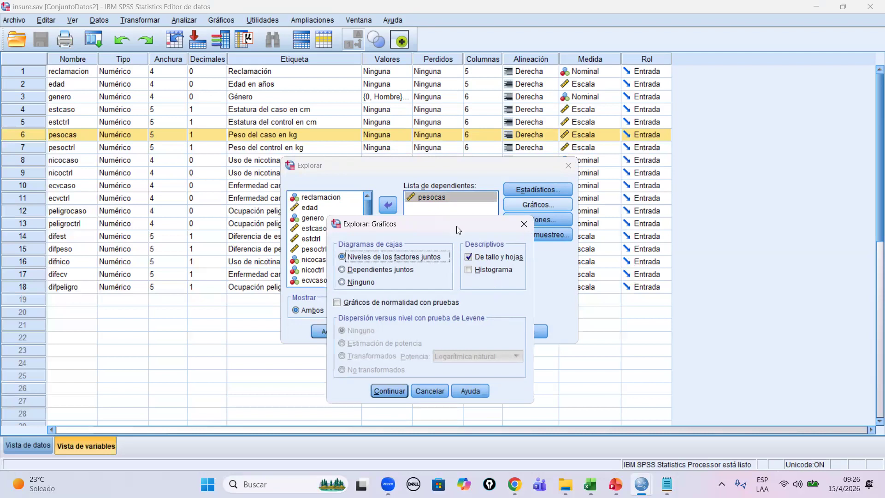
left_click_drag(457, 225, 455, 155)
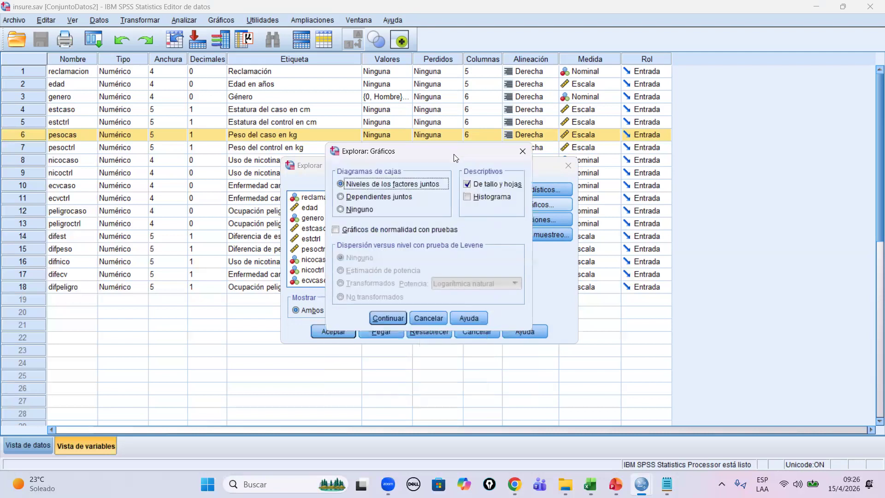
left_click(468, 184)
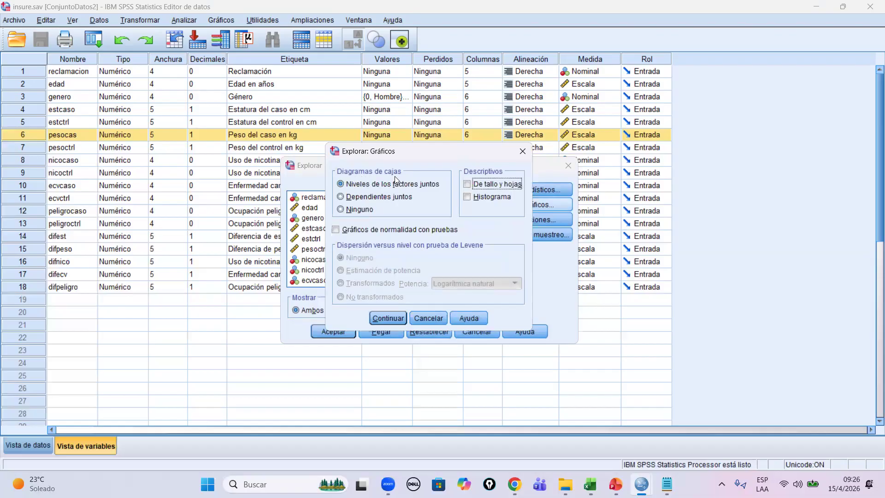
left_click(394, 315)
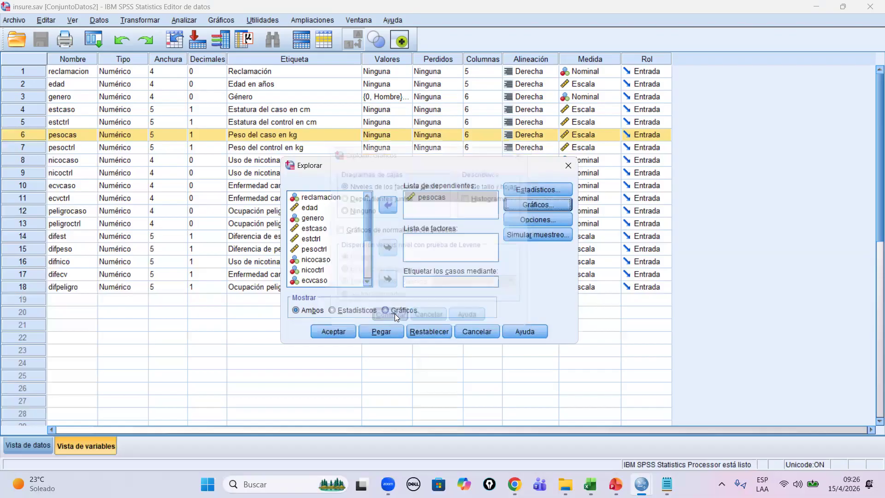
left_click(340, 332)
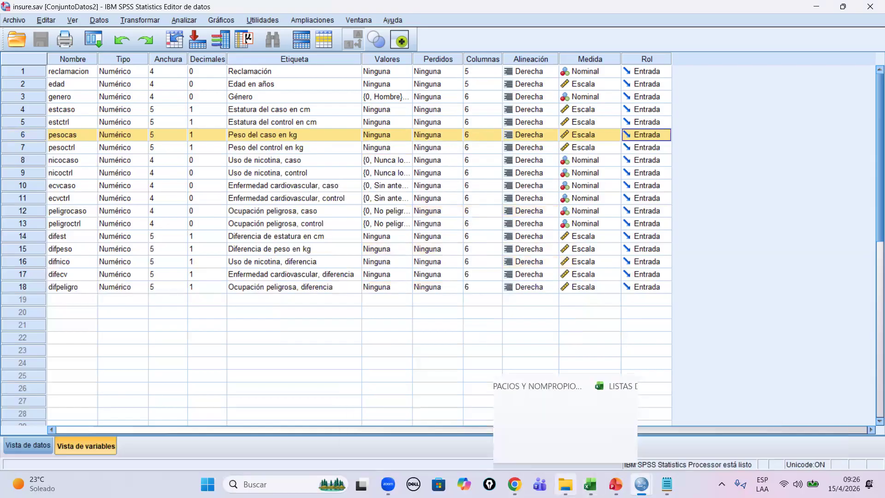
- Examine the descriptives and box plot of Peso del caso en kg in the Resultado4 output
mouse_move(655, 469)
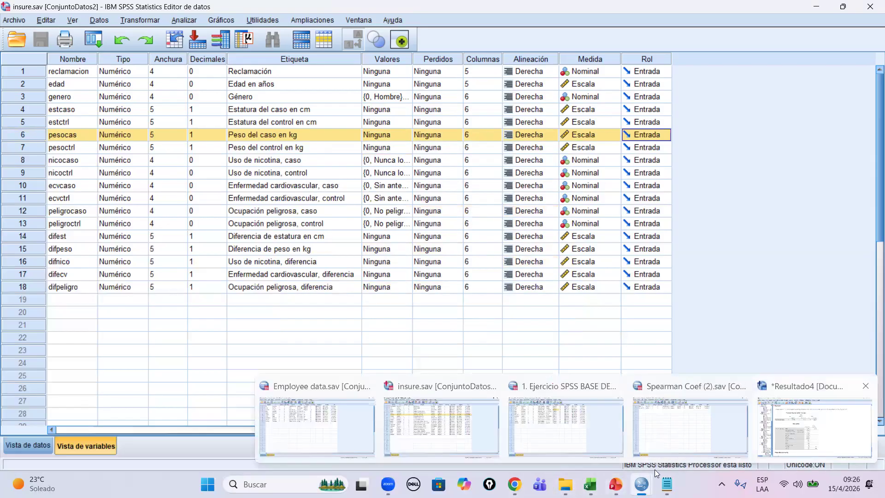
left_click(814, 426)
scroll(438, 314, "down", 5)
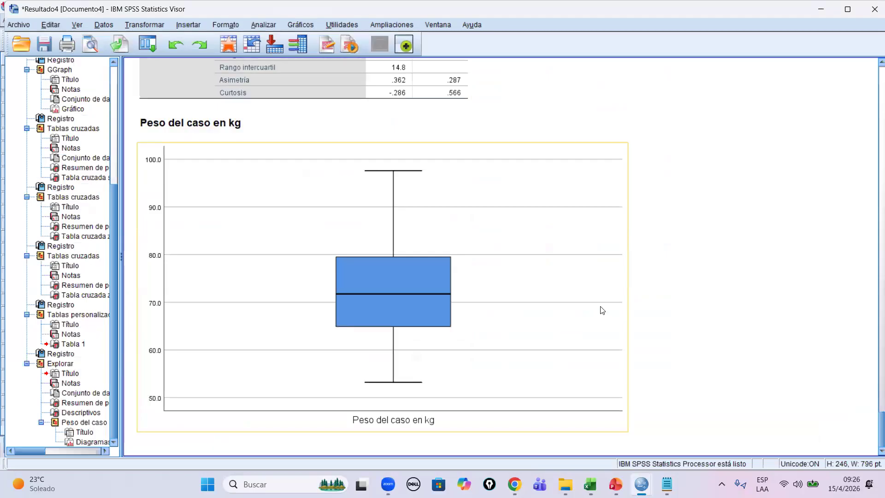
scroll(599, 305, "up", 2)
scroll(599, 301, "down", 2)
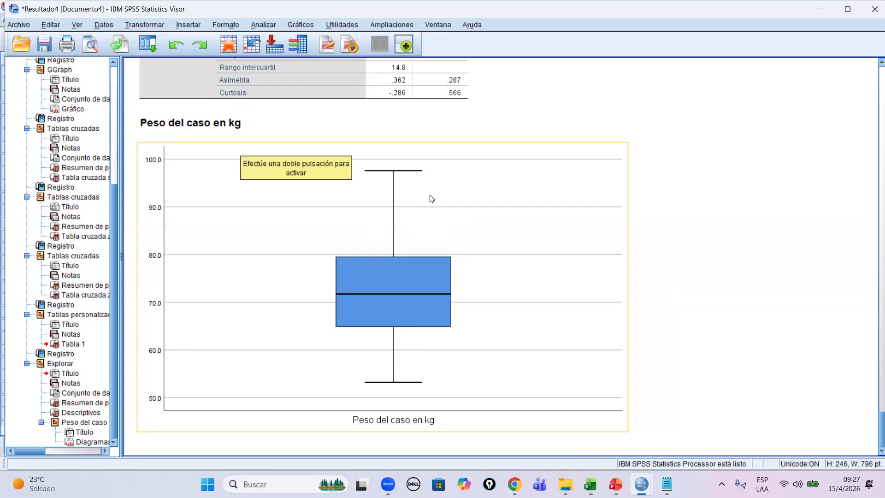
- Switch to the Employee data.sav dataset and select the salario variable's row
left_click(641, 484)
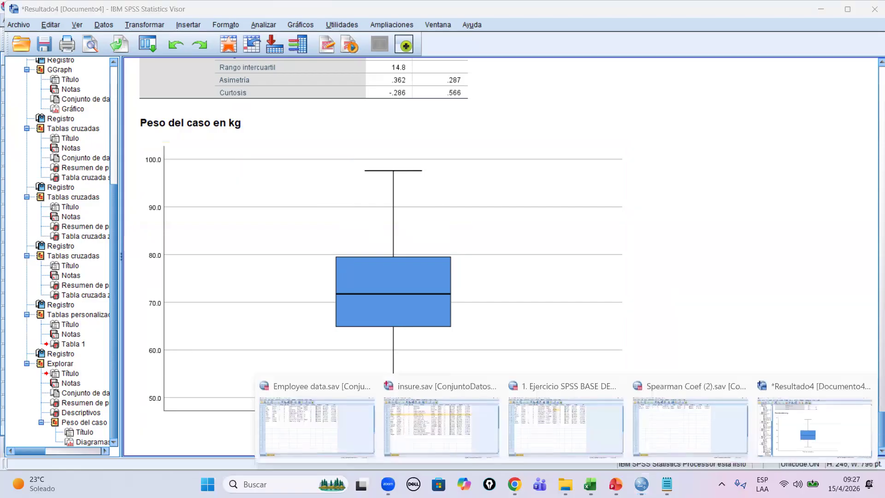
left_click(319, 400)
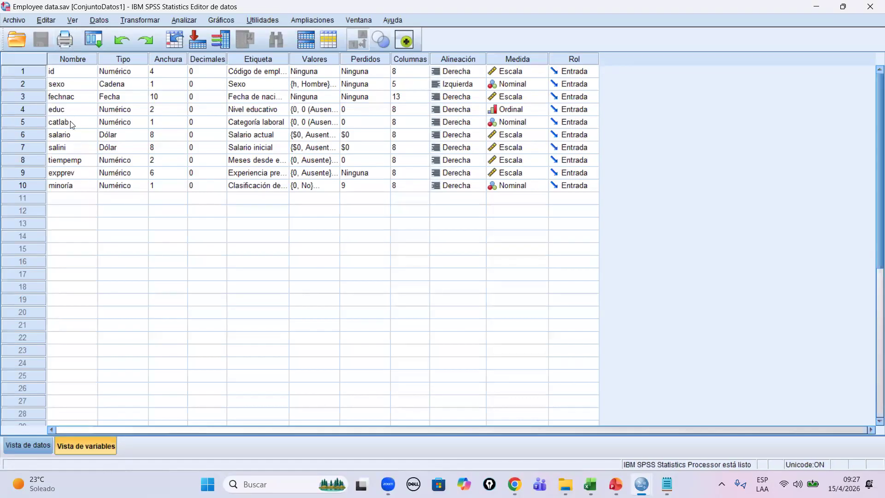
left_click(79, 136)
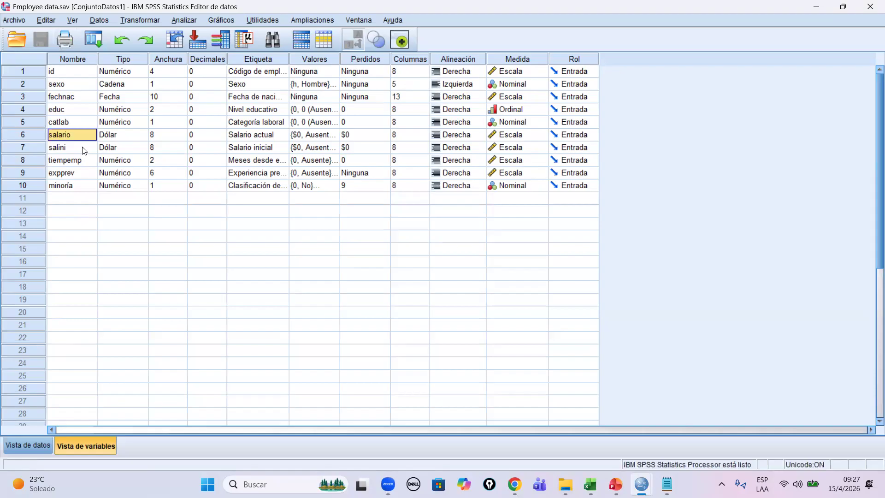
left_click(29, 134)
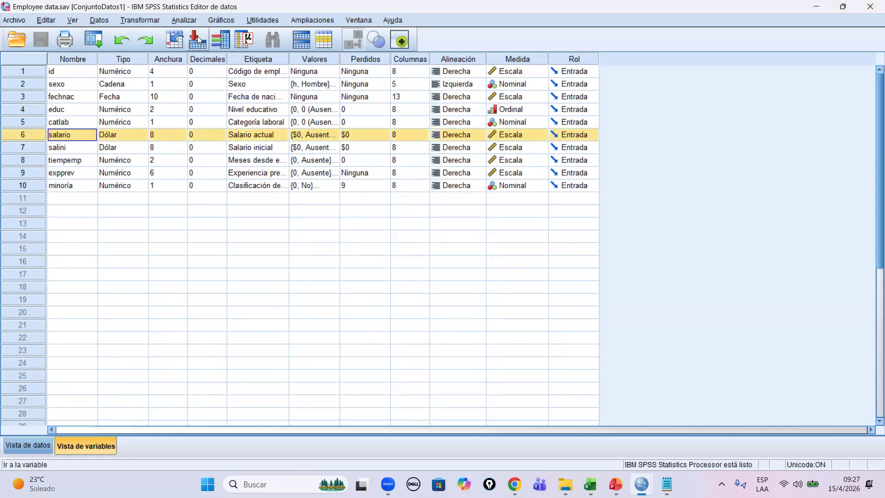
- Start an Explorar analysis on Employee data.sav and add salario as the dependent variable
left_click(187, 20)
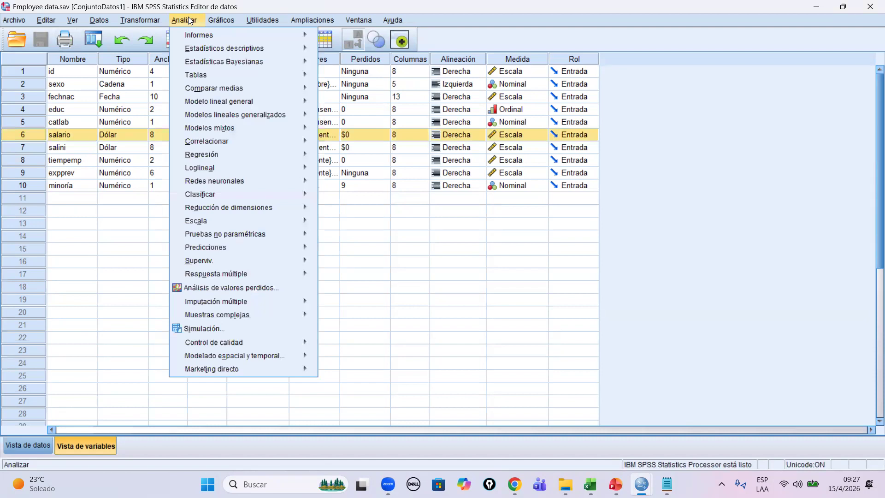
mouse_move(211, 51)
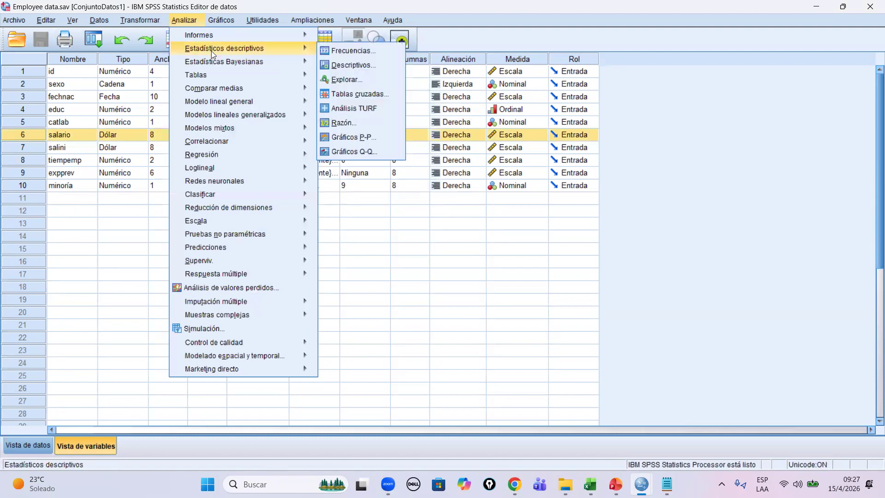
left_click(360, 79)
right_click(341, 245)
left_click(344, 253)
left_click(312, 249)
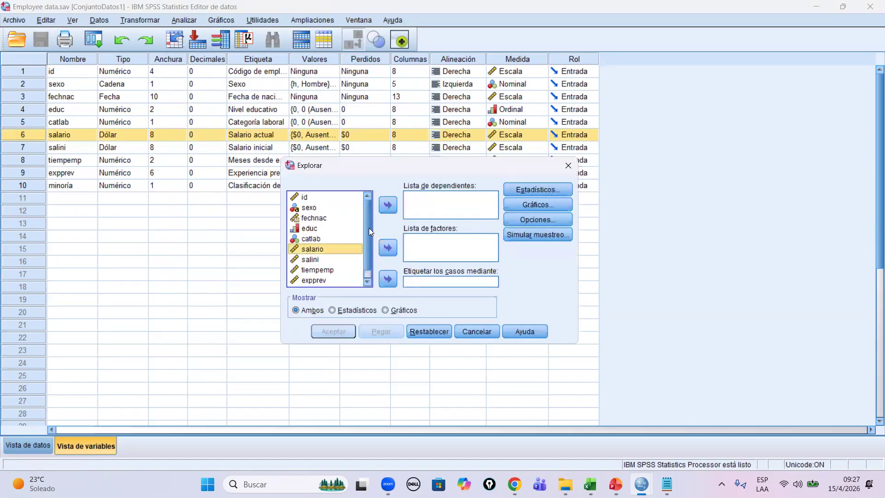
left_click(384, 205)
- Turn off the De tallo y hojas plot for salario and run the Explorar analysis
left_click(532, 204)
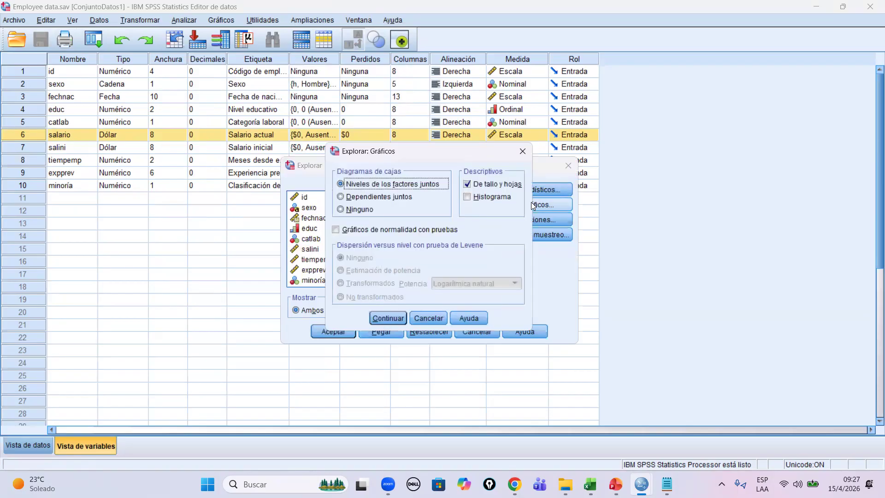
left_click(472, 183)
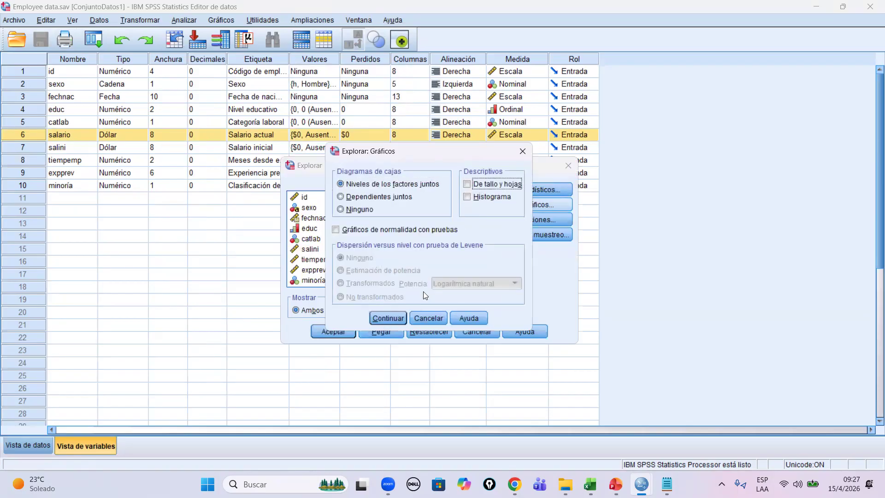
left_click(392, 318)
left_click(335, 331)
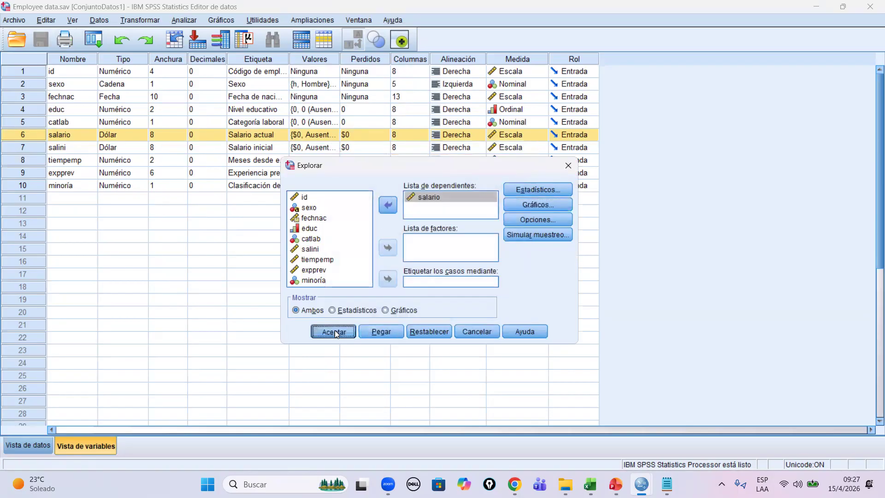
- Switch to the Resultado4 output and examine the box plot of Salario actual
mouse_move(641, 484)
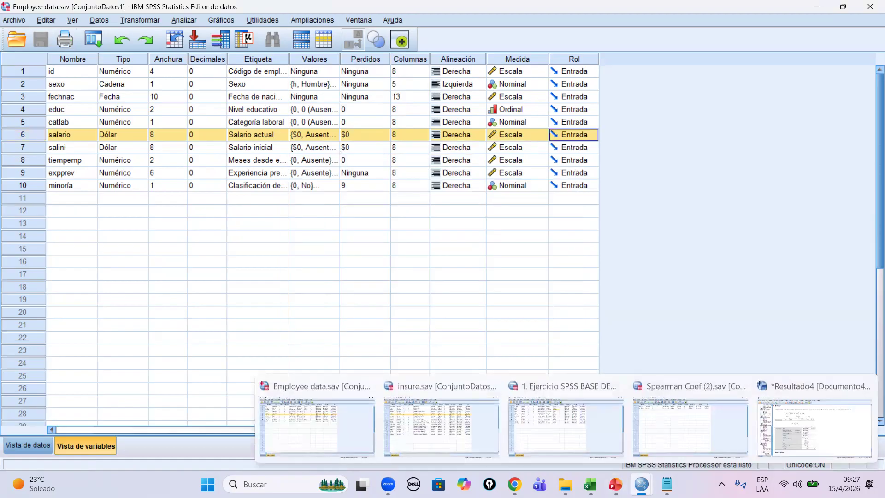
left_click(643, 467)
mouse_move(639, 482)
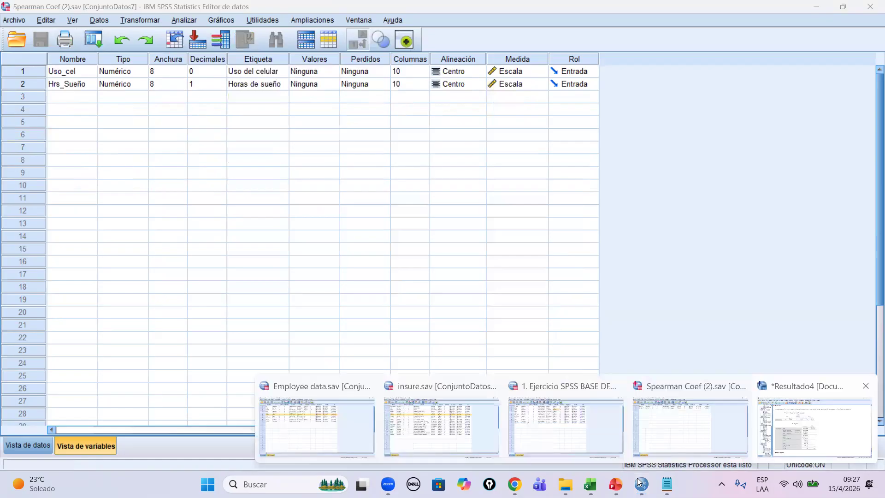
left_click(816, 425)
scroll(415, 330, "down", 5)
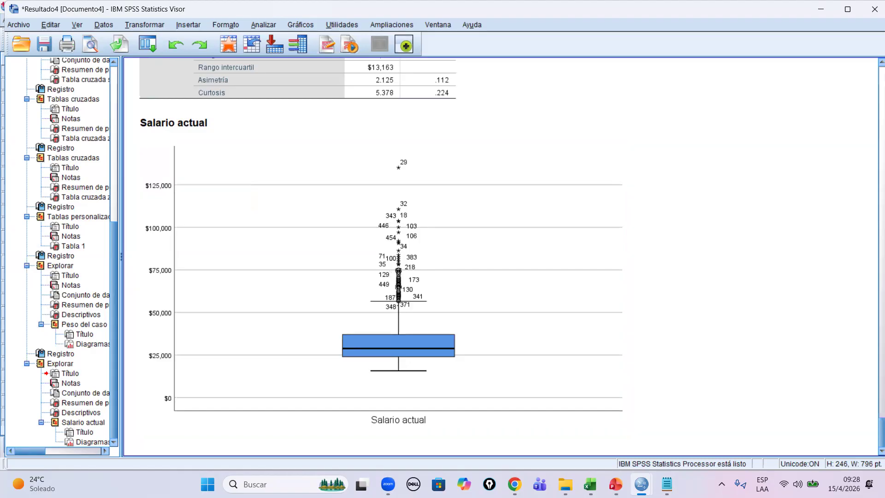
- Review the Lección 18 slide on outlier detection methods in PowerPoint and return to the insure.sav dataset in SPSS
mouse_move(616, 484)
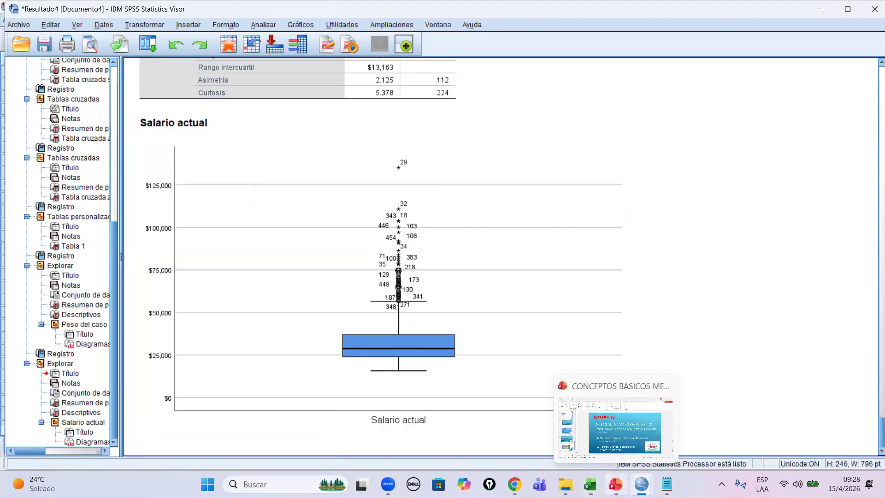
left_click(613, 428)
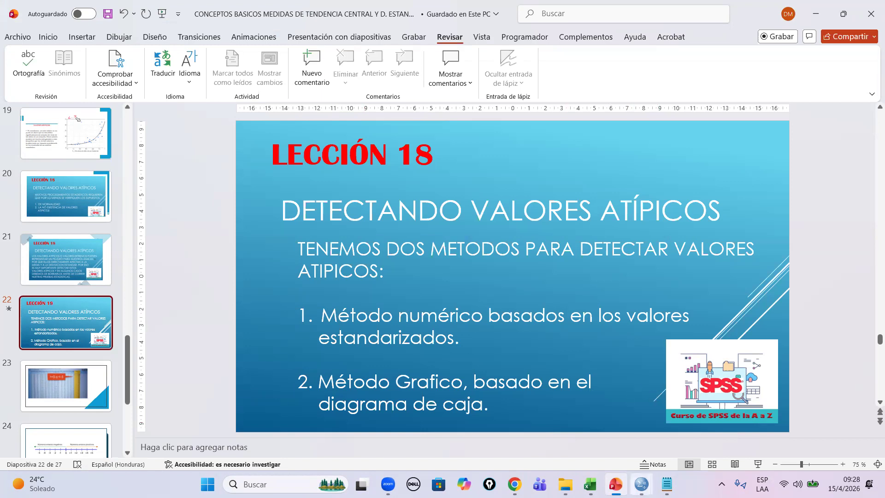
mouse_move(642, 484)
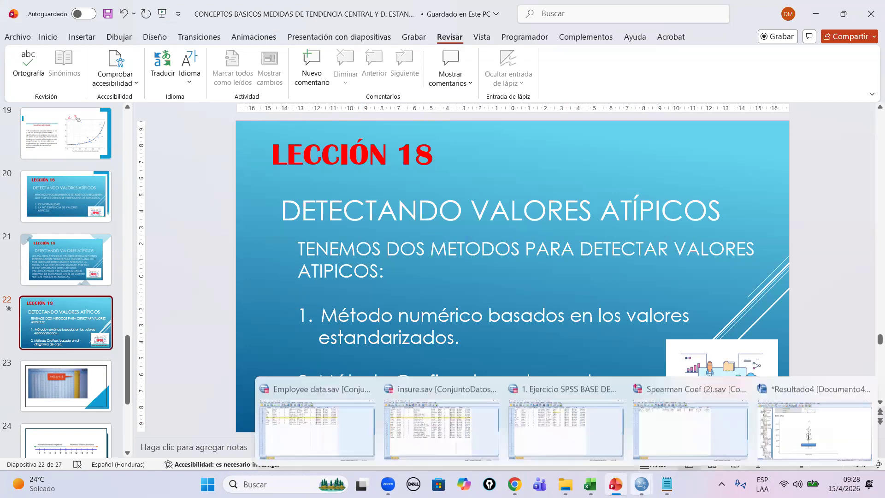
left_click(638, 471)
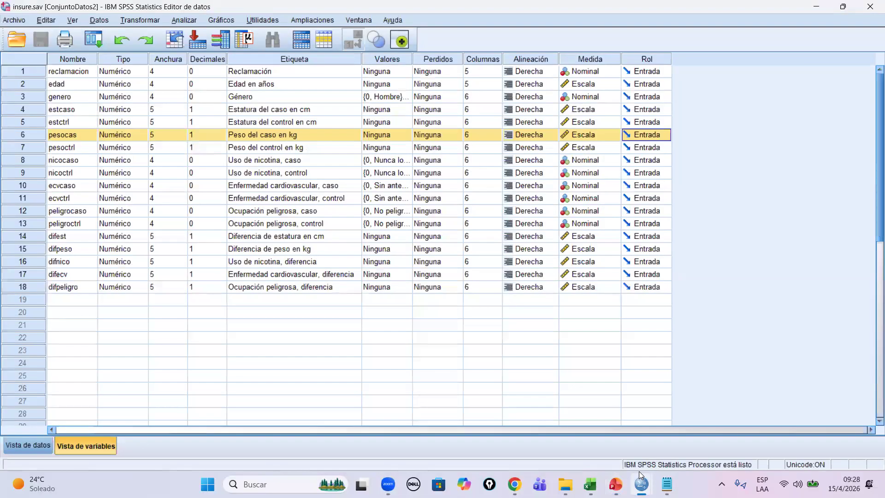
- Start a Descriptivos analysis on insure.sav and list the available variables by name
left_click(187, 19)
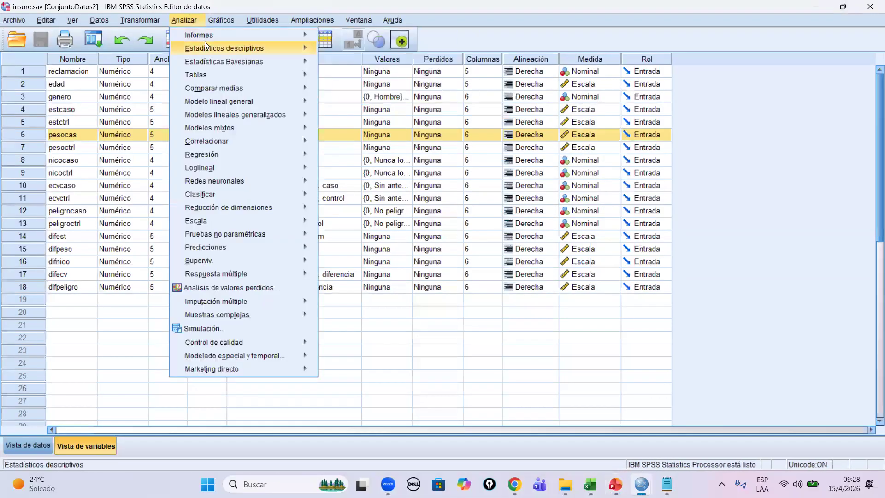
mouse_move(205, 43)
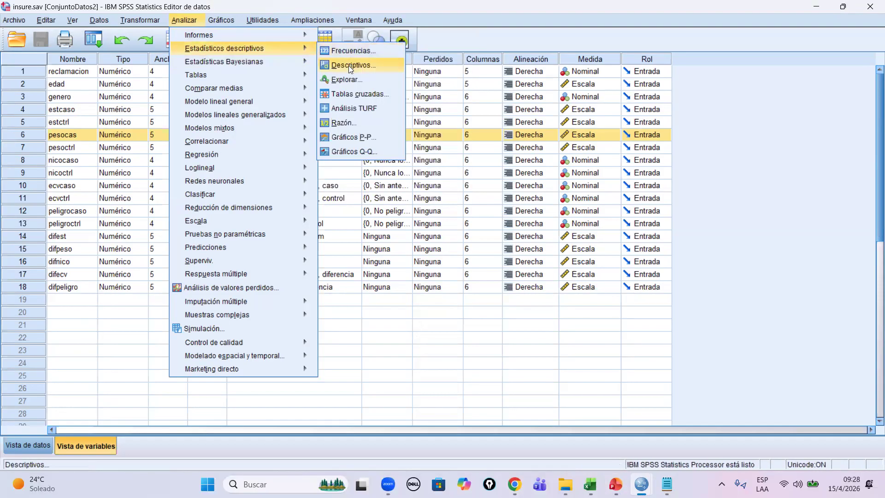
left_click(349, 66)
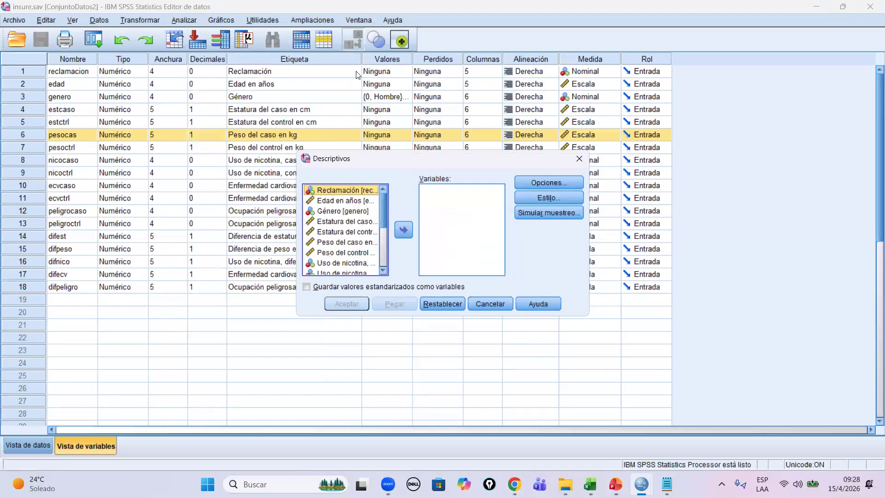
right_click(350, 222)
left_click(359, 240)
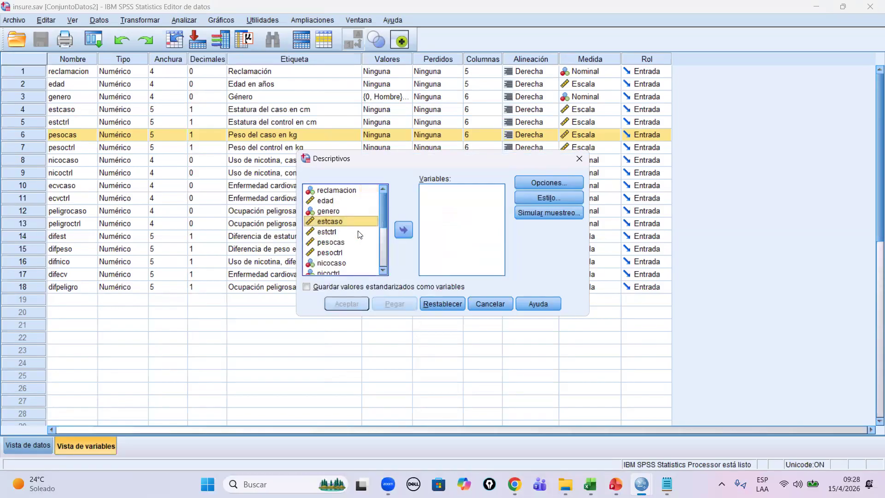
- Run the Descriptivos analysis on pesocas with its standardized values saved as a variable
left_click(341, 243)
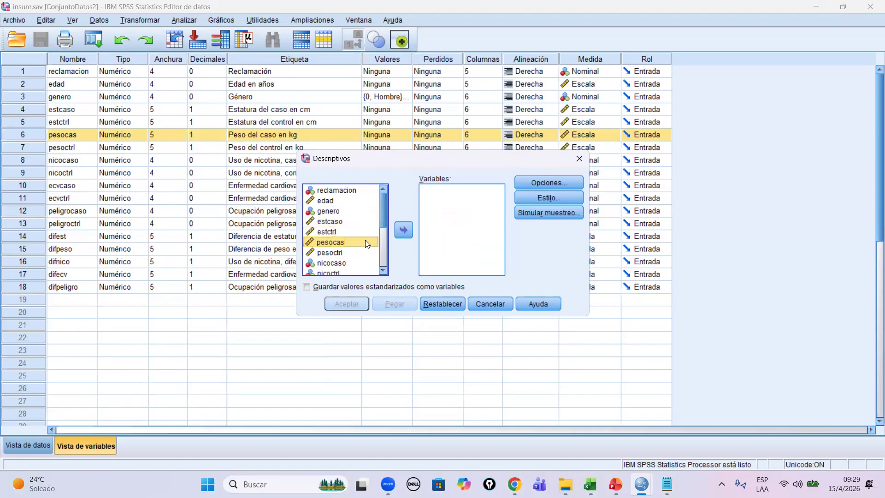
left_click(407, 233)
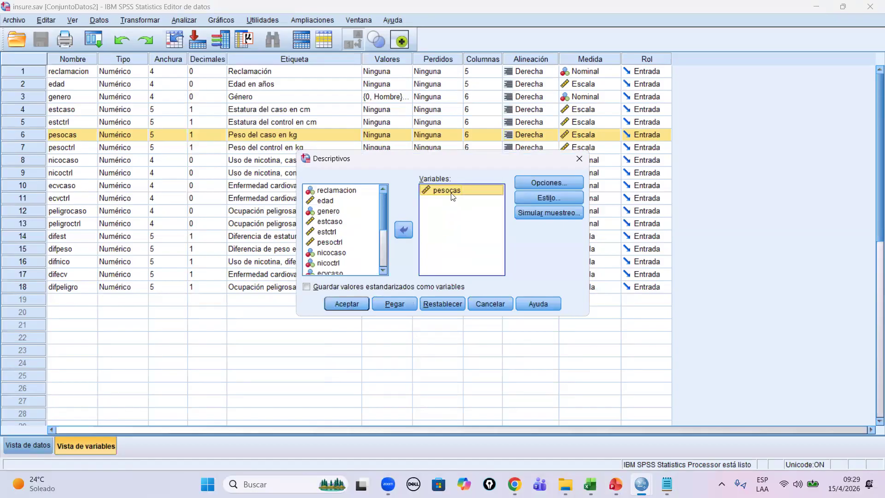
left_click(307, 288)
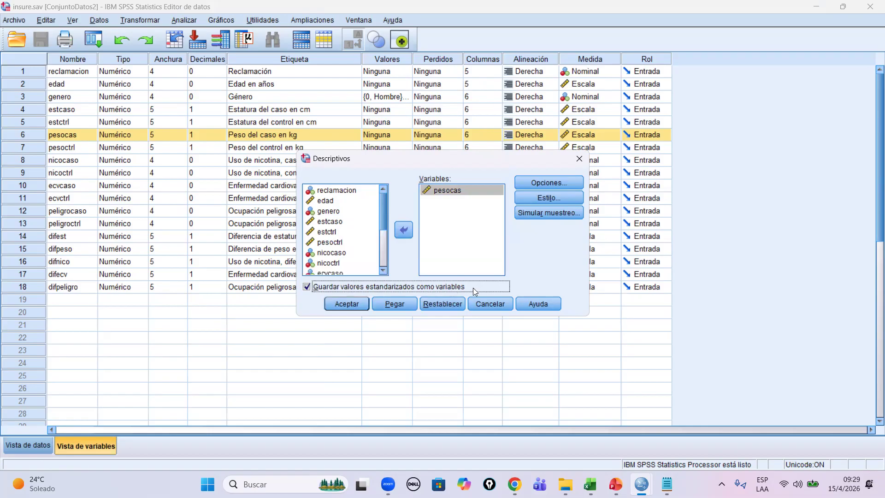
left_click(346, 304)
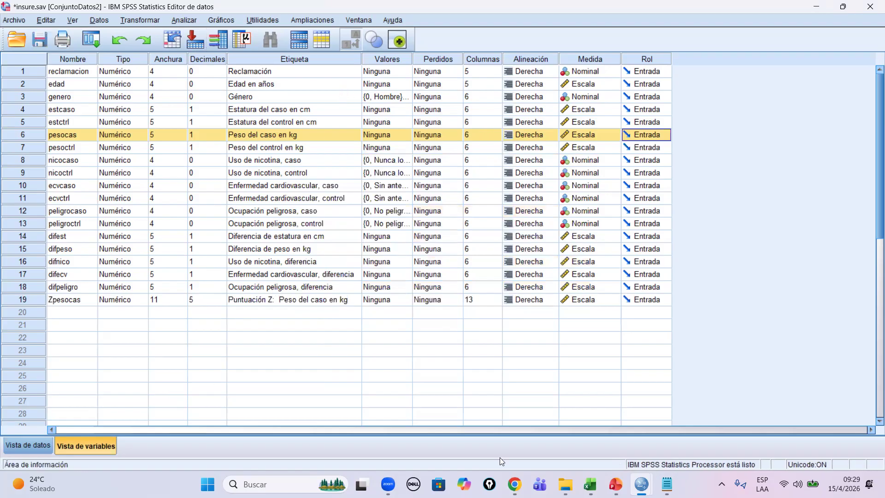
- Show the insure.sav data values and sort the cases by Zpesocas in descending order
key("ctrl+t")
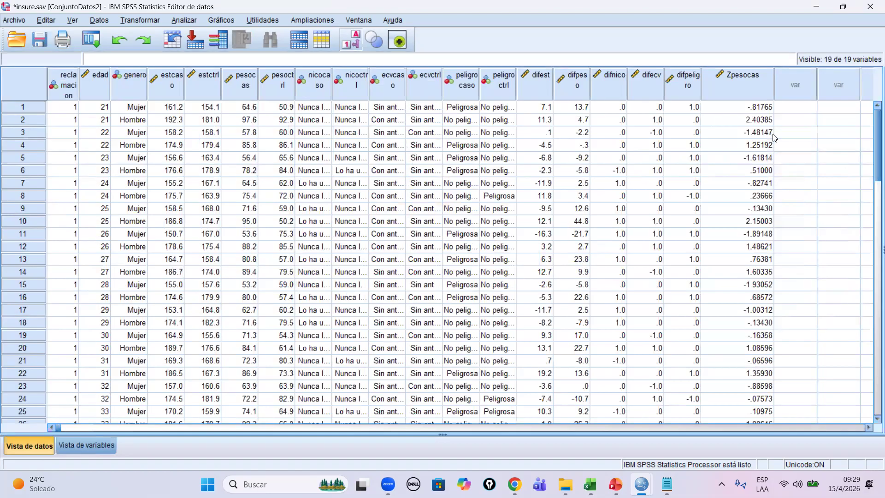
left_click(739, 85)
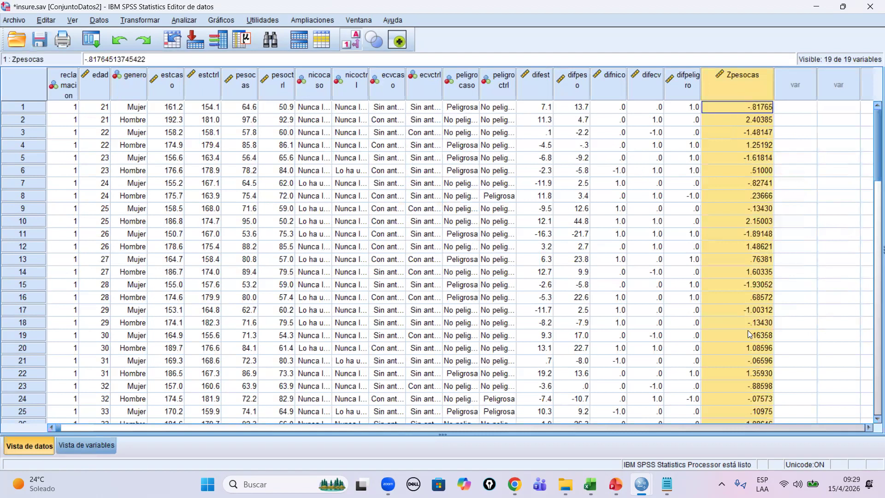
right_click(729, 91)
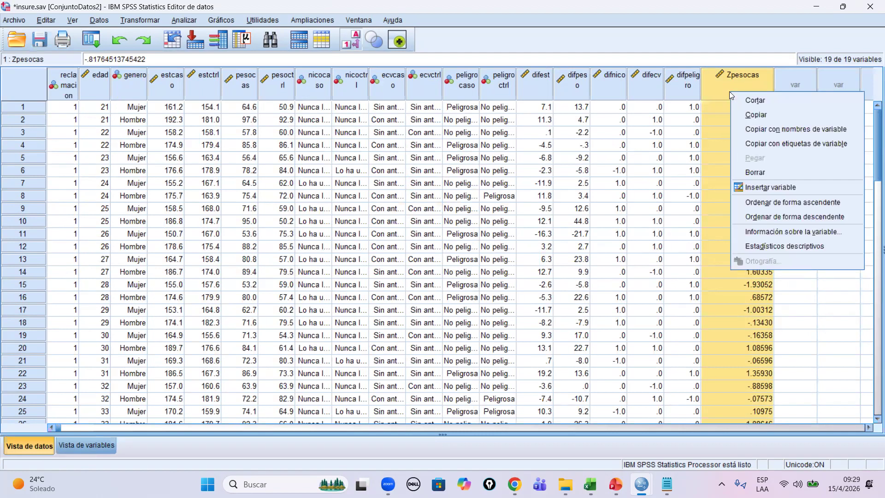
left_click(802, 217)
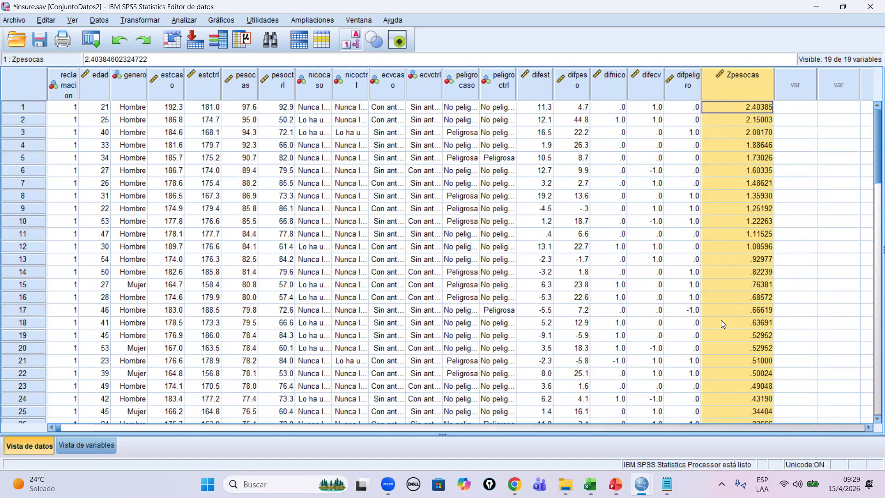
- Switch to PowerPoint and present slide 23 and the number line slide to review the >+3 or <-3 outlier criterion
left_click(616, 484)
left_click(79, 386)
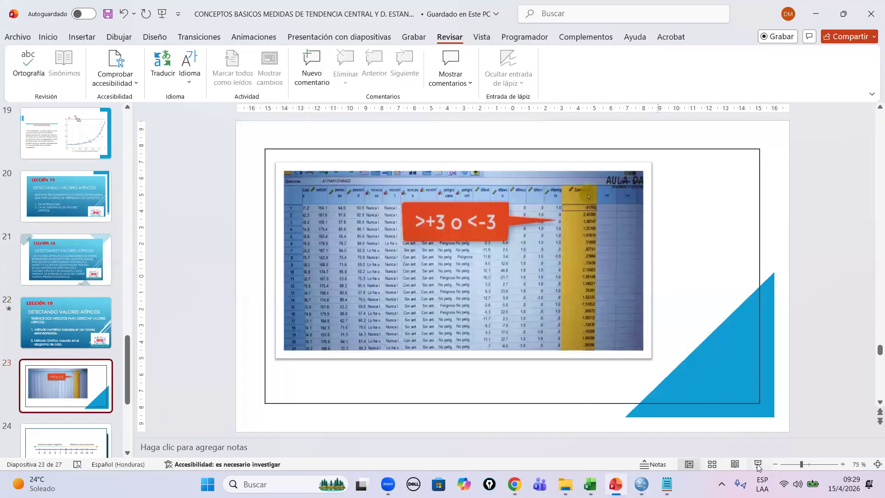
left_click(757, 464)
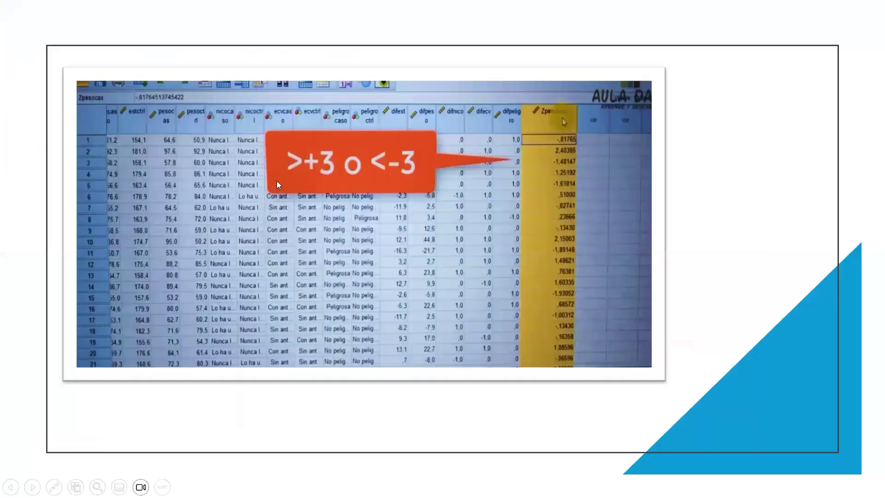
left_click(287, 169)
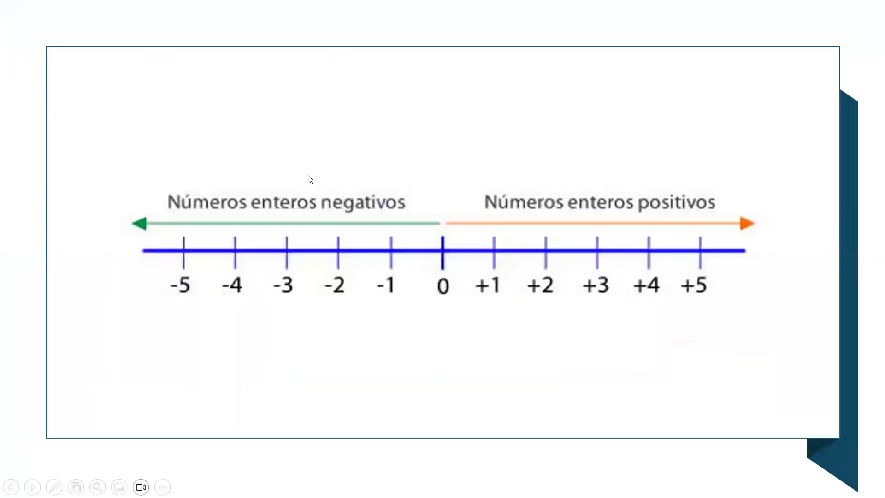
left_click(717, 305)
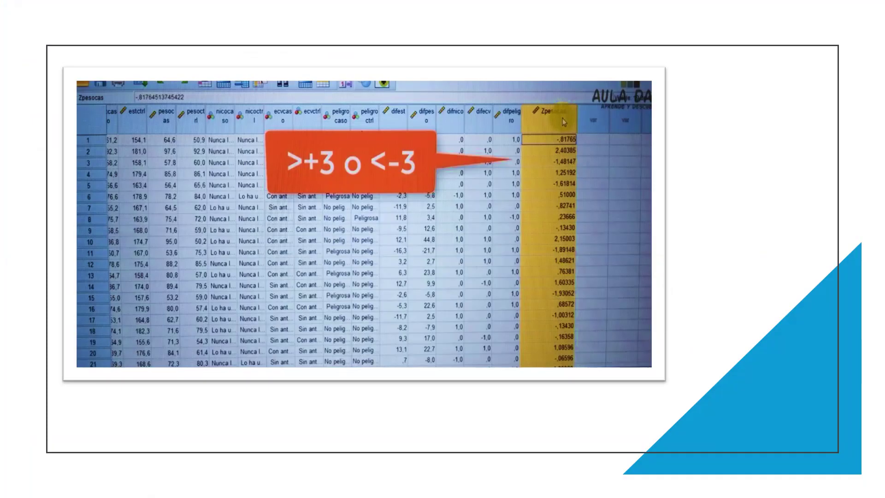
key("Escape")
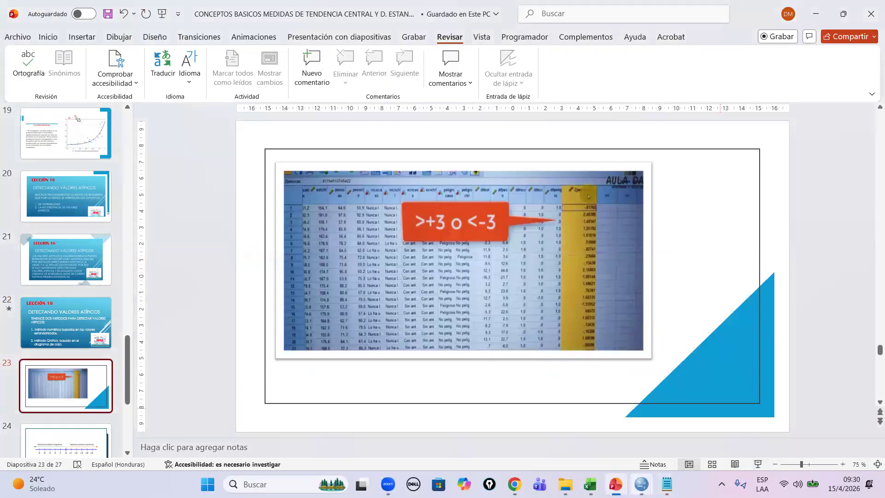
- Return to insure.sav and examine the highest and lowest Zpesocas values for any beyond +3 or -3
left_click(642, 484)
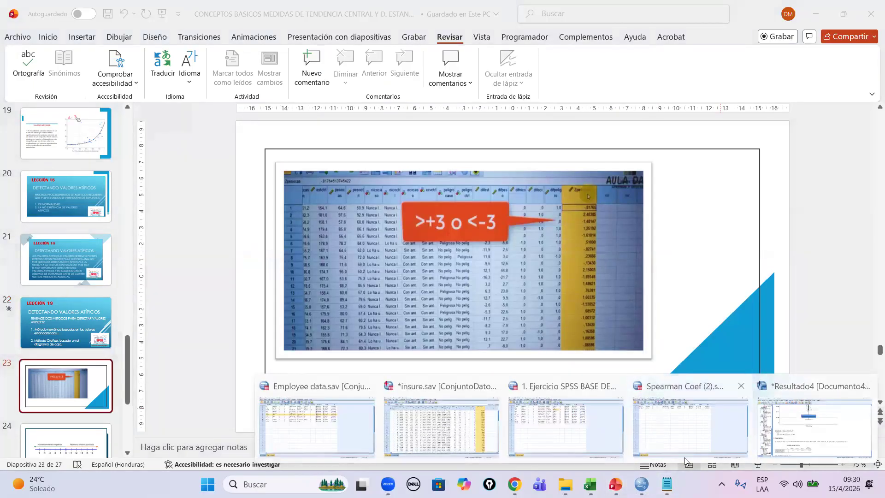
left_click(442, 427)
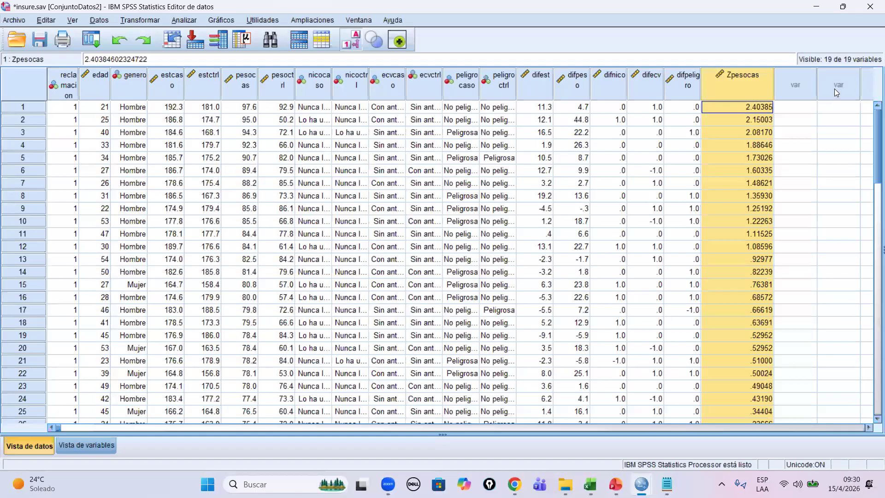
left_click(730, 241)
left_click(732, 233)
left_click_drag(736, 208, 737, 196)
left_click_drag(743, 108, 725, 246)
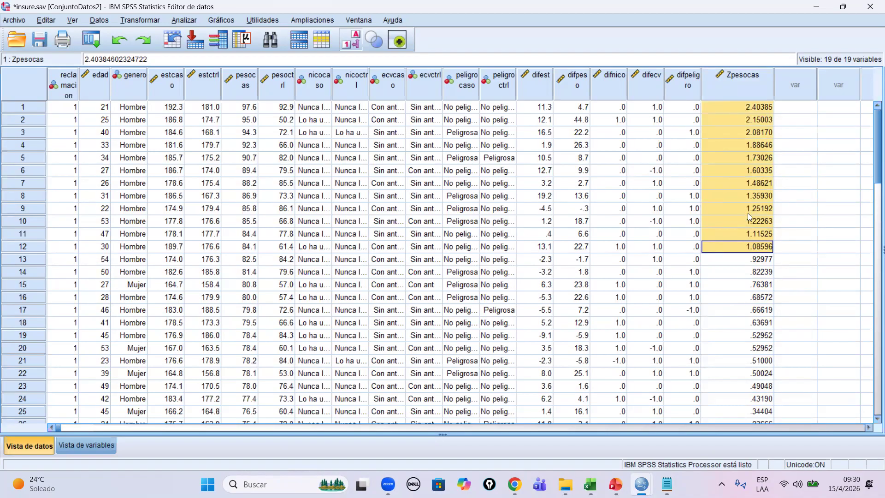
scroll(751, 218, "down", 20)
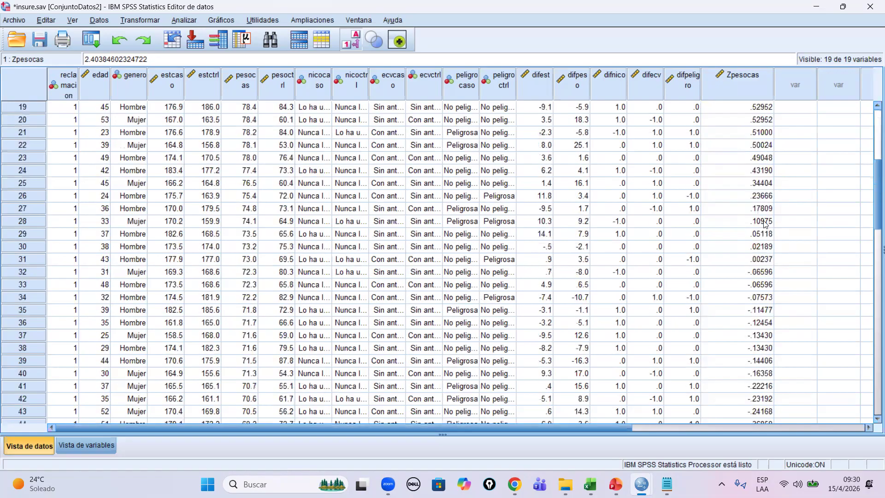
scroll(756, 209, "up", 3)
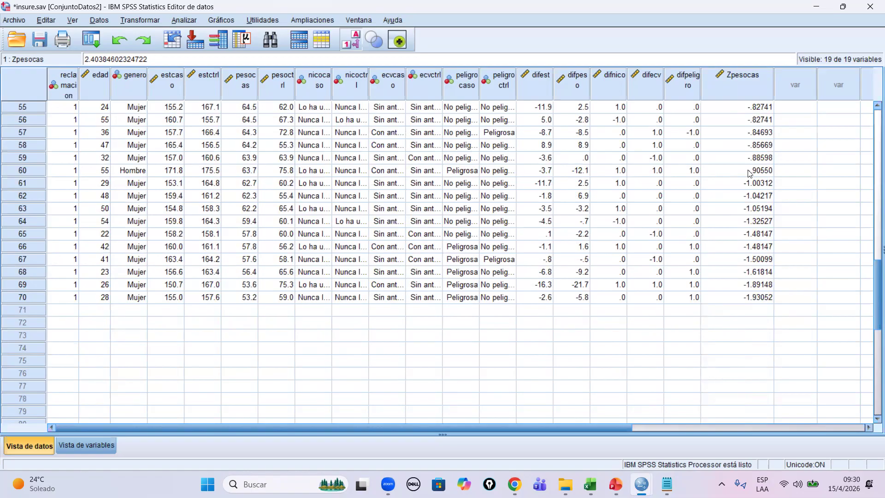
left_click_drag(748, 170, 711, 376)
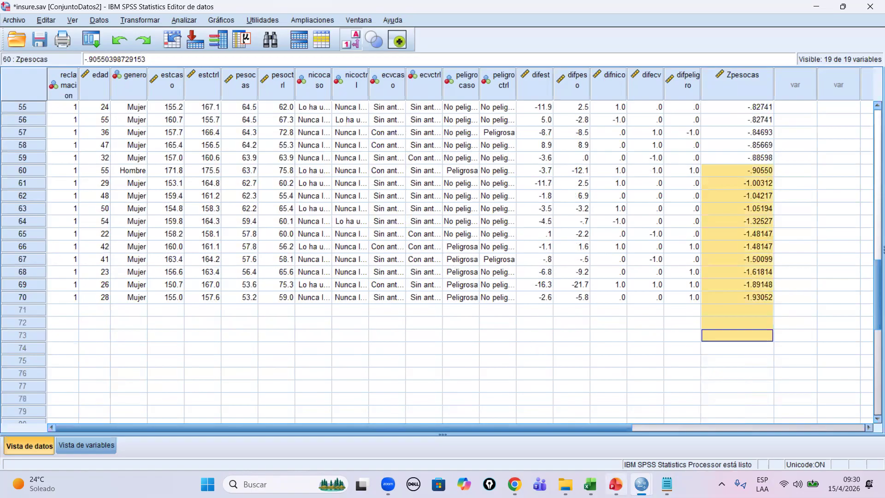
- Switch to Employee data.sav and start a Descriptivos analysis with the variables listed by name
mouse_move(642, 484)
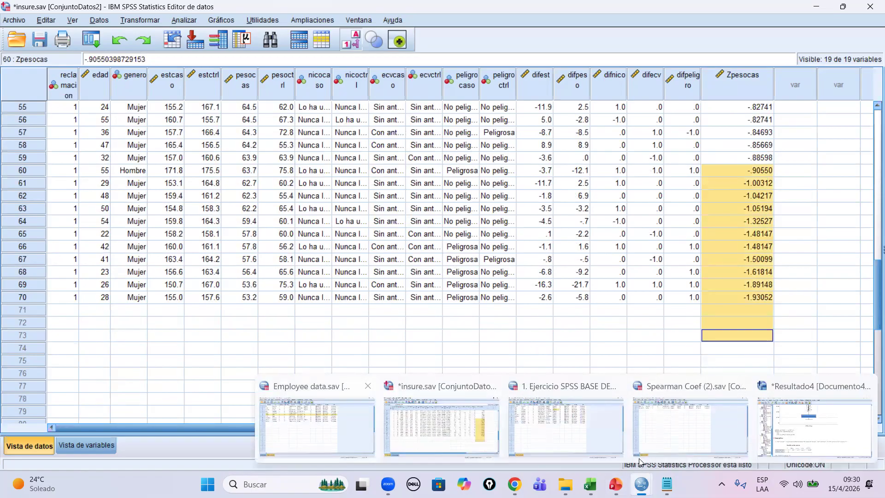
left_click(317, 425)
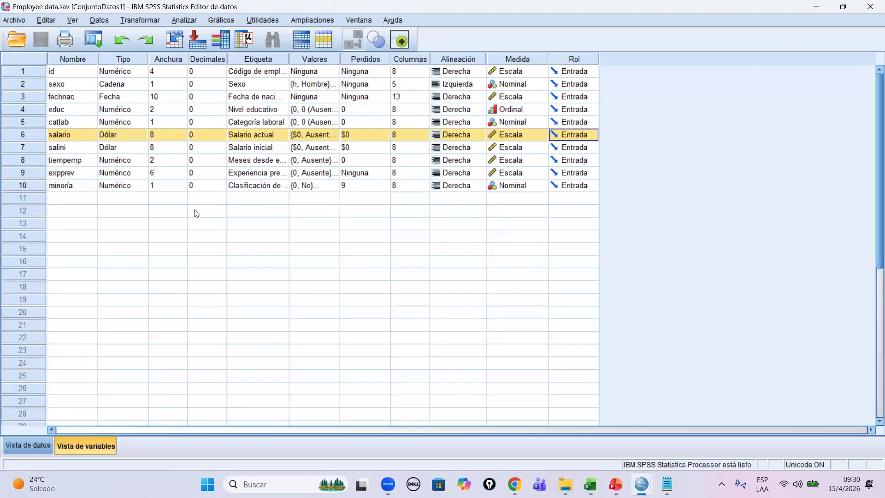
left_click(192, 21)
left_click(98, 40)
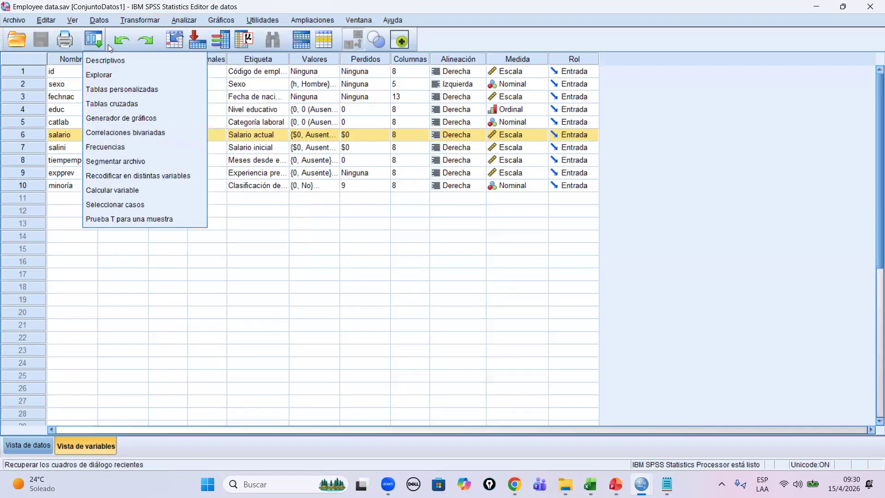
left_click(114, 59)
right_click(368, 224)
left_click(346, 232)
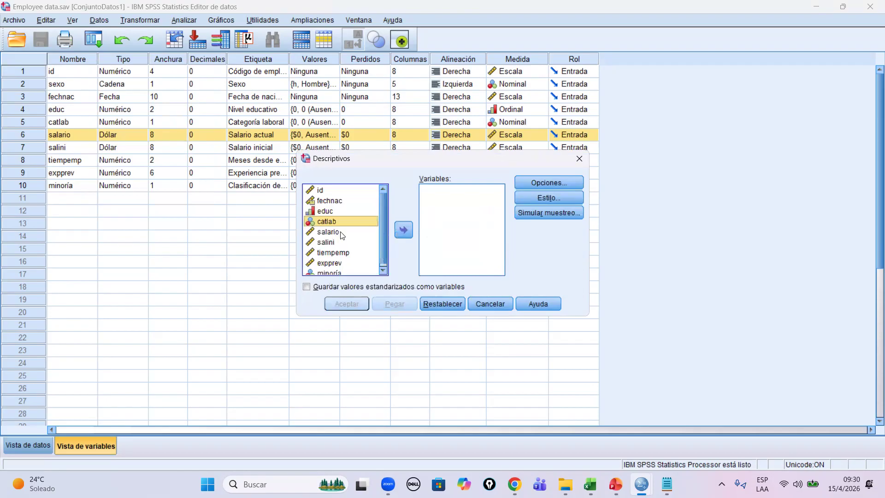
- Run the Descriptivos analysis on salario with its standardized values saved as a variable
left_click(342, 232)
left_click(403, 229)
left_click(307, 286)
left_click(349, 305)
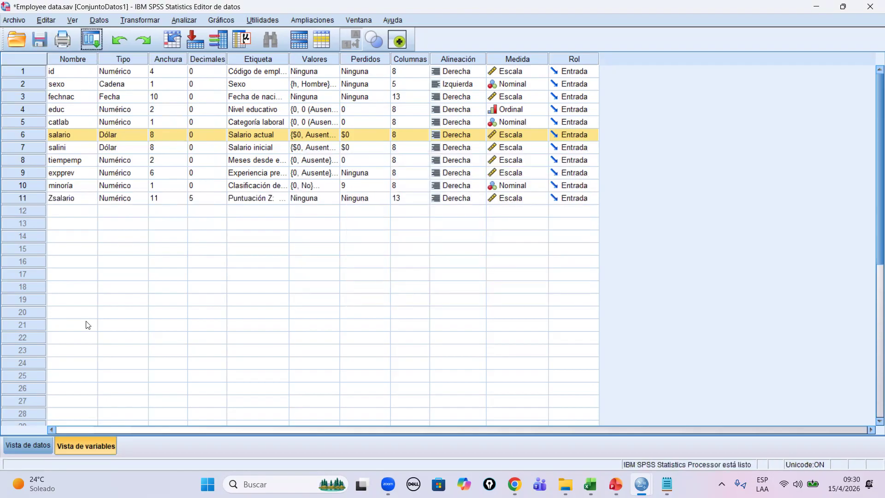
- Sort the Employee data.sav cases by Zsalario in descending order in the data view
left_click(27, 445)
left_click(573, 74)
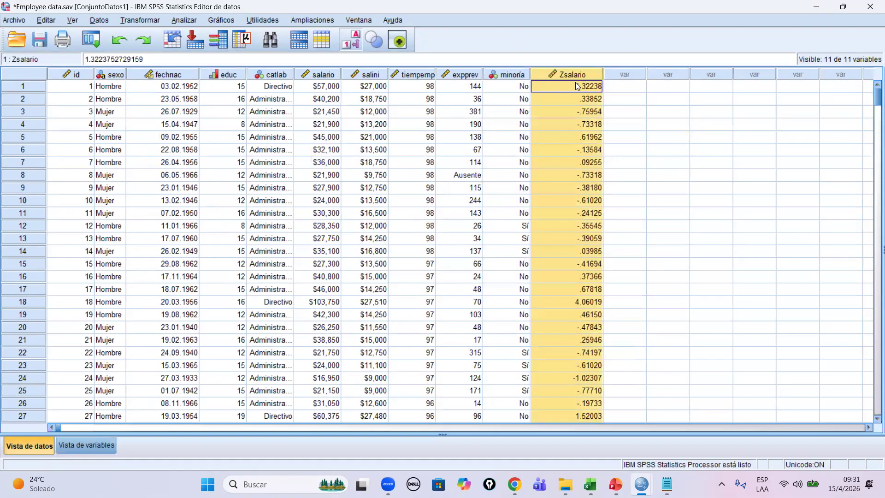
right_click(594, 70)
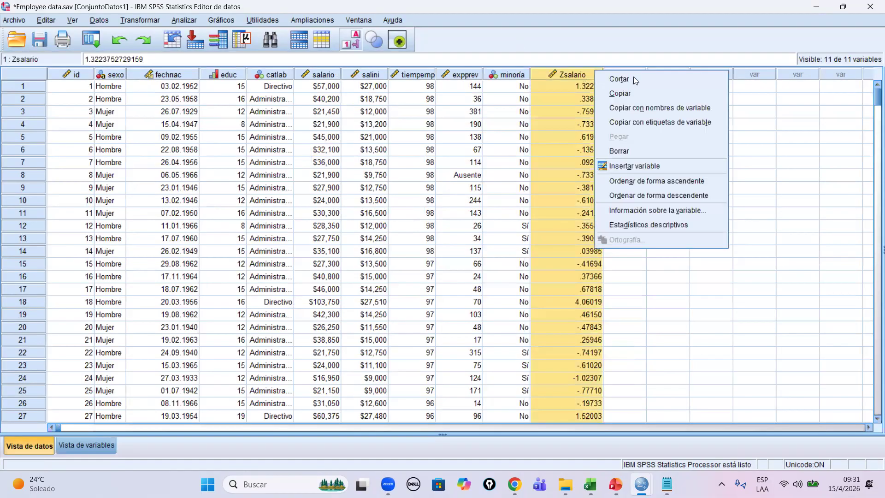
left_click(641, 194)
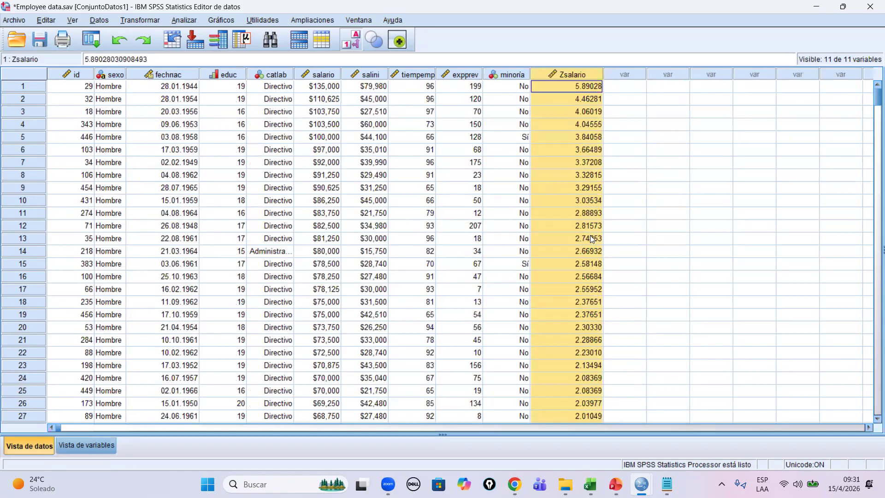
- Highlight the Zsalario values above +3 and compare them with the >+3 or <-3 criterion on the PowerPoint slide
left_click(566, 201)
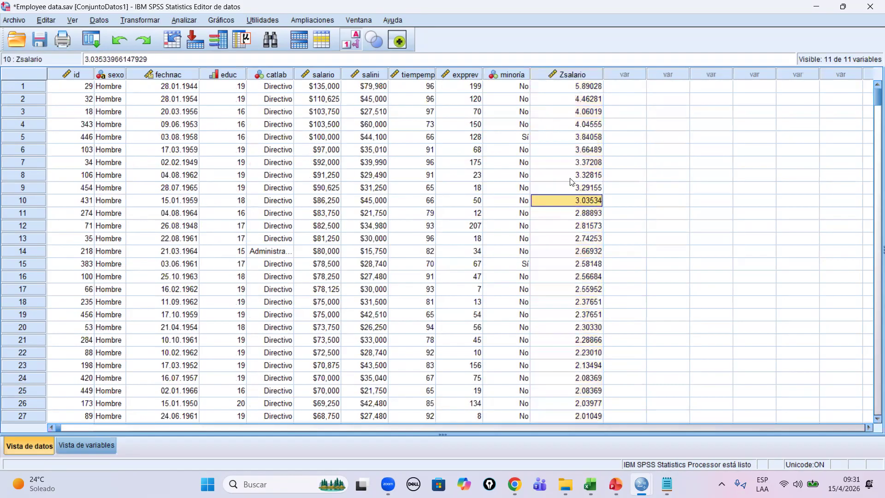
left_click_drag(566, 86, 555, 201)
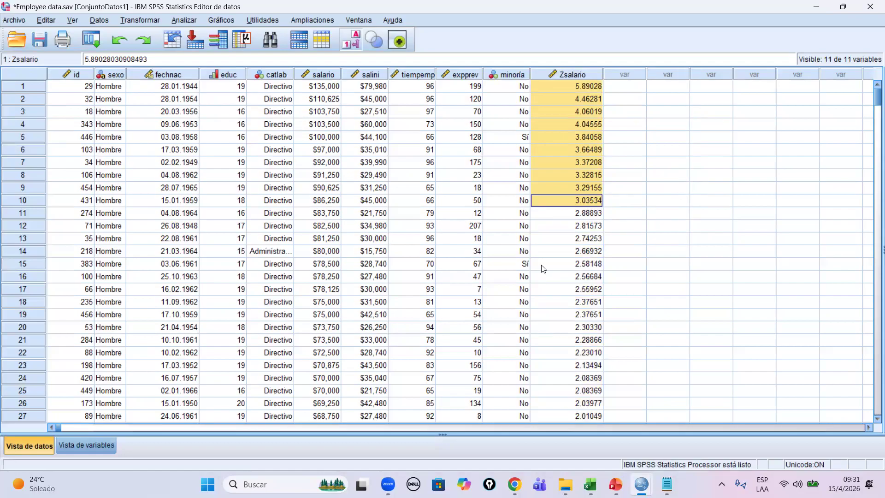
left_click(616, 484)
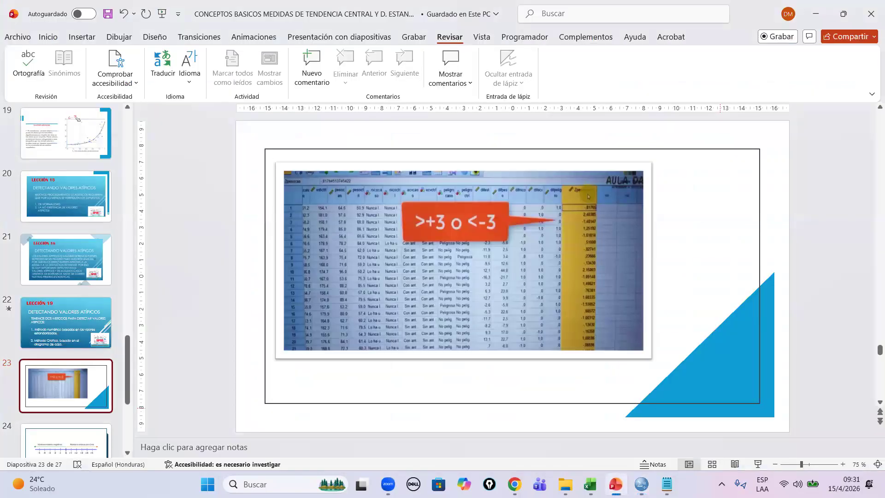
key("alt+Tab")
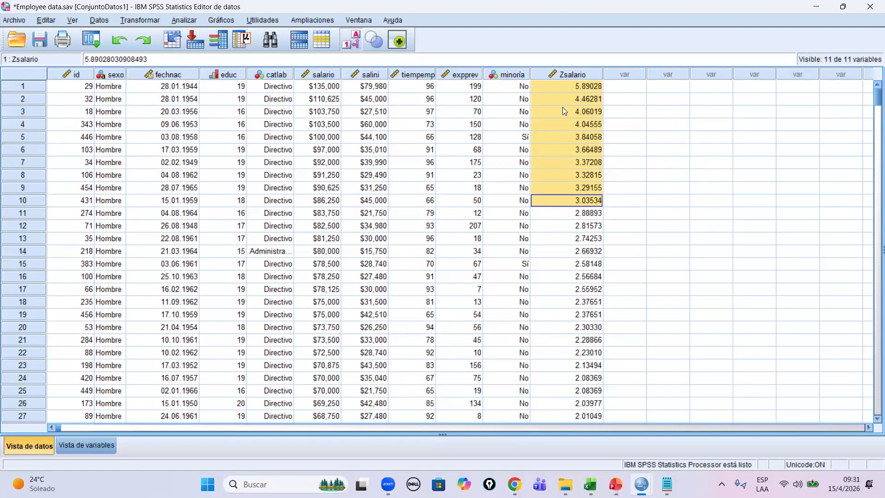
left_click_drag(554, 86, 561, 116)
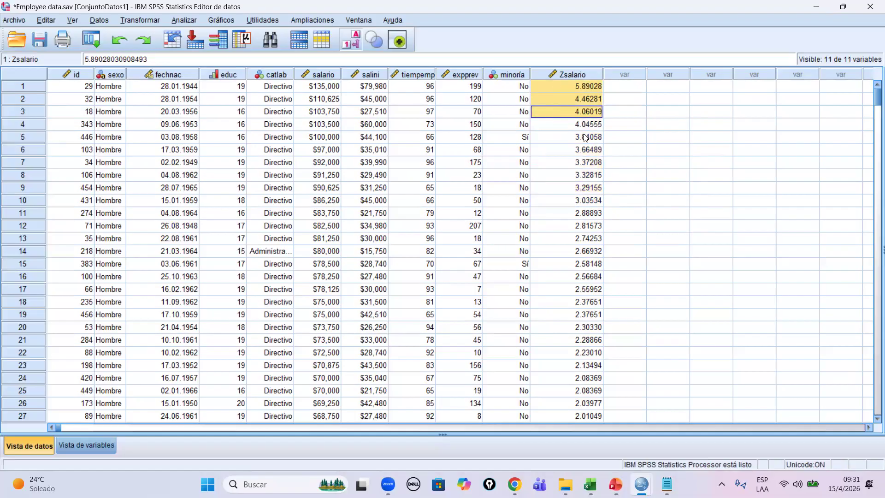
- Examine the remaining Zsalario values down the sorted data for any below -3
scroll(596, 187, "down", 11)
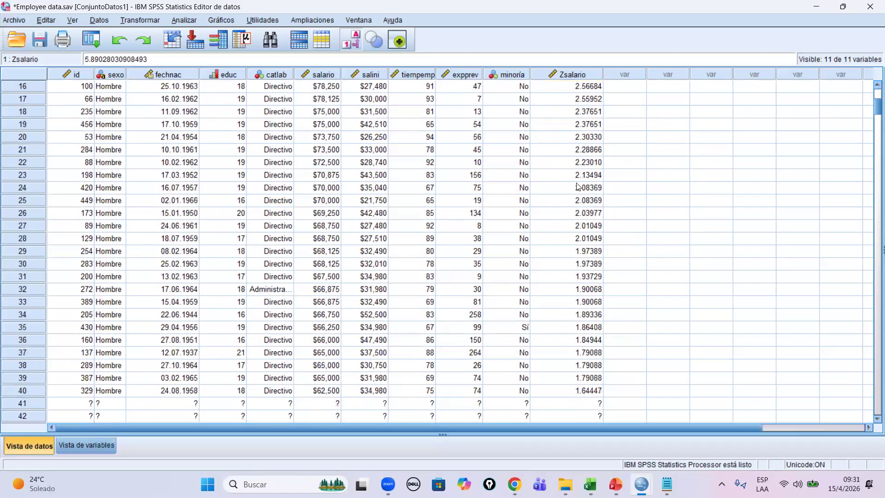
left_click(616, 484)
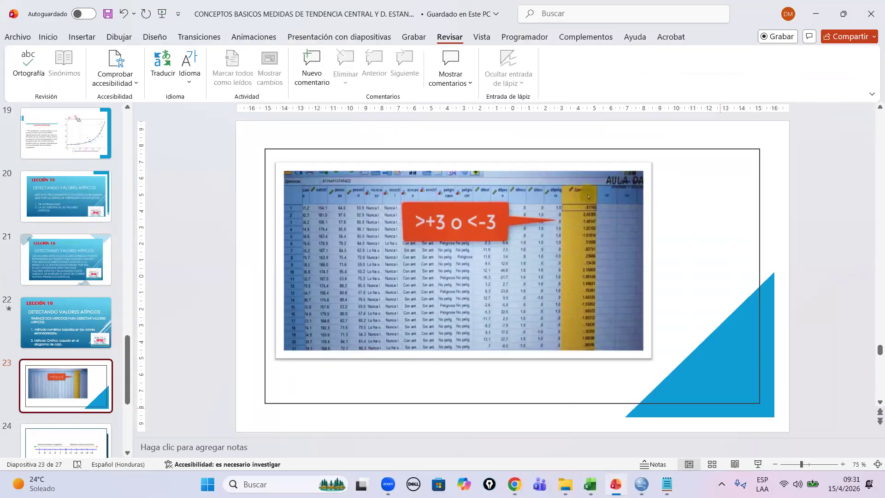
left_click(608, 480)
scroll(608, 300, "down", 15)
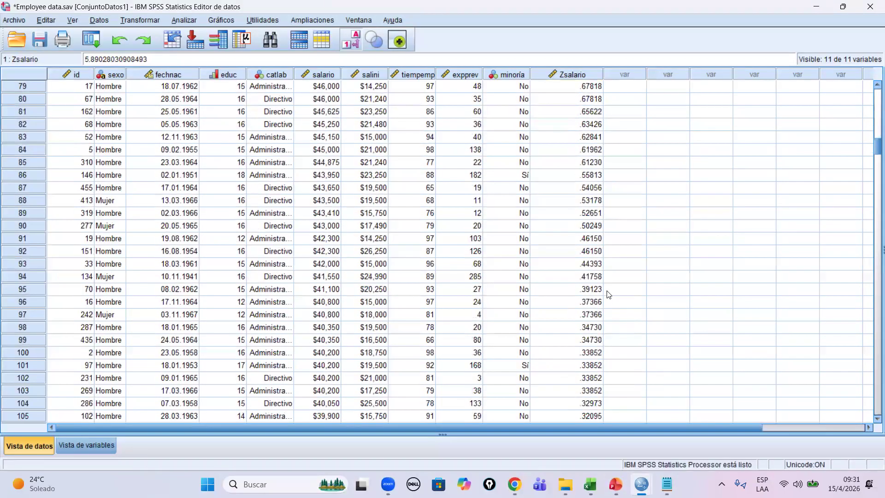
scroll(614, 275, "down", 20)
scroll(616, 273, "down", 20)
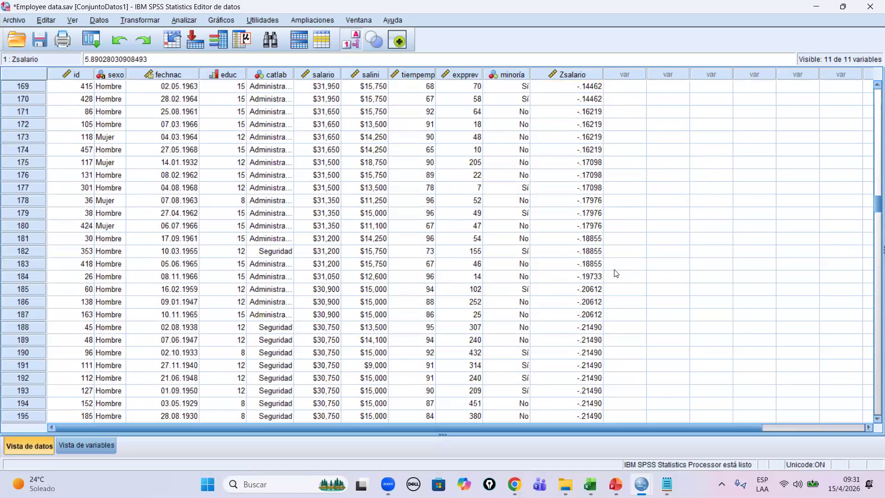
scroll(611, 269, "down", 16)
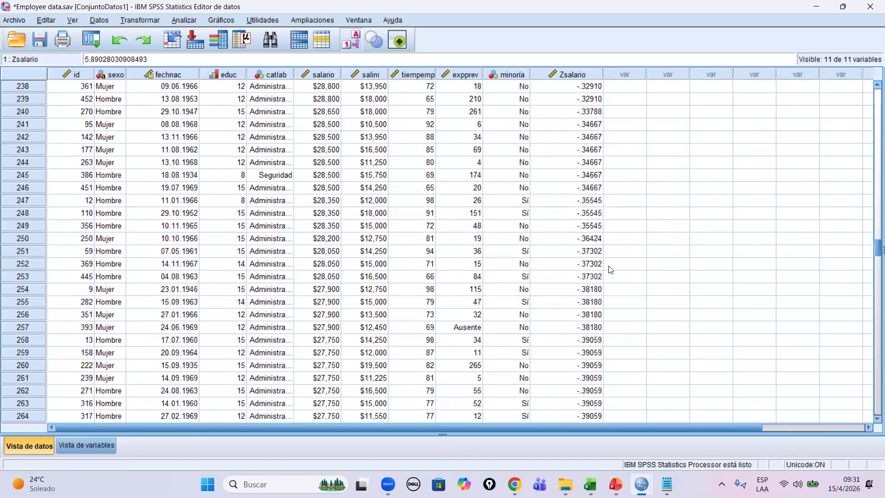
left_click_drag(581, 175, 576, 401)
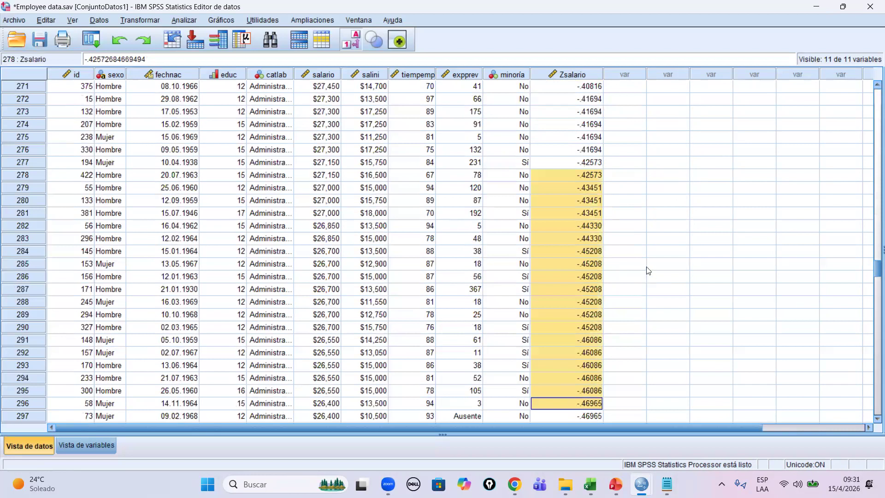
scroll(645, 265, "down", 1)
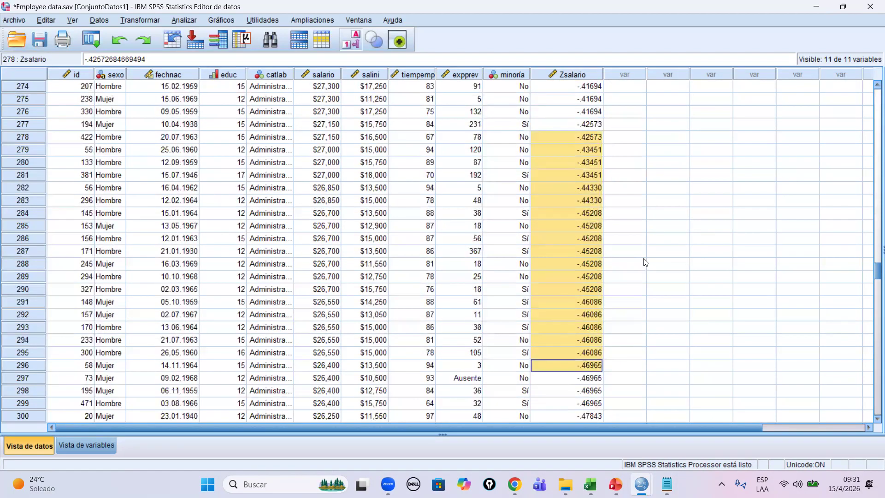
scroll(613, 257, "down", 3)
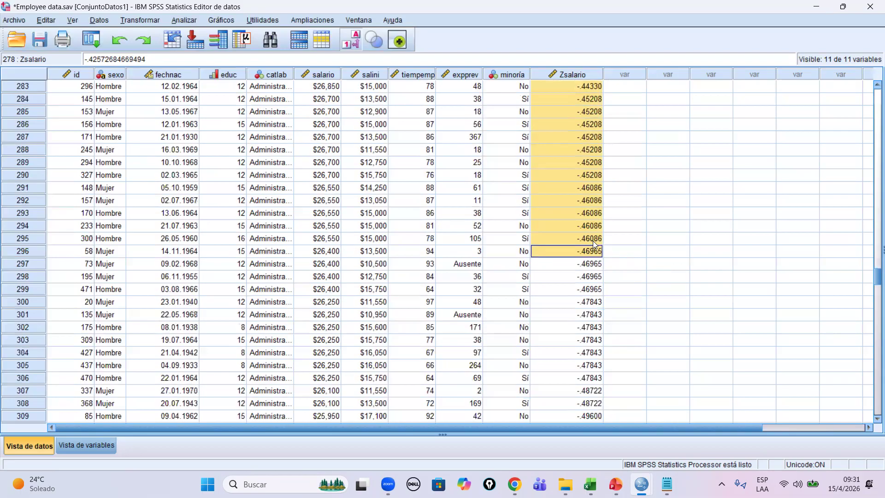
left_click(574, 262)
scroll(575, 263, "down", 12)
left_click(572, 264)
scroll(585, 300, "down", 11)
scroll(584, 300, "down", 1)
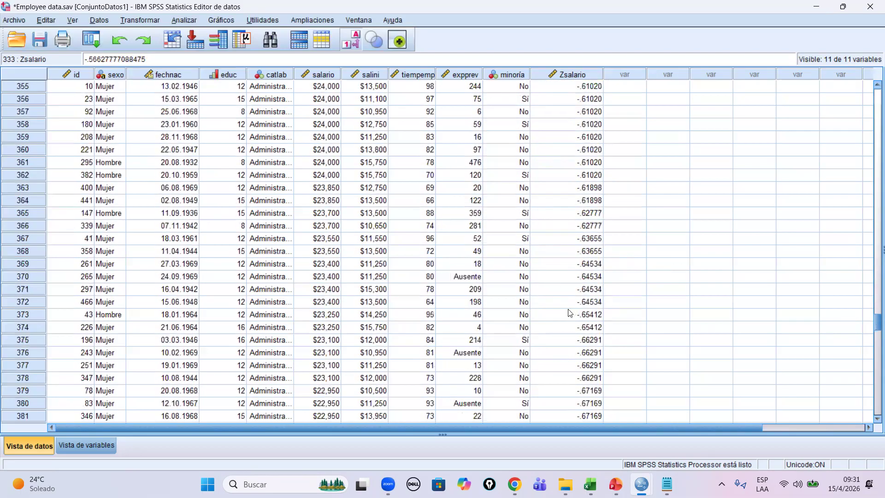
left_click(571, 314)
scroll(571, 313, "down", 5)
left_click(562, 292)
scroll(571, 359, "down", 3)
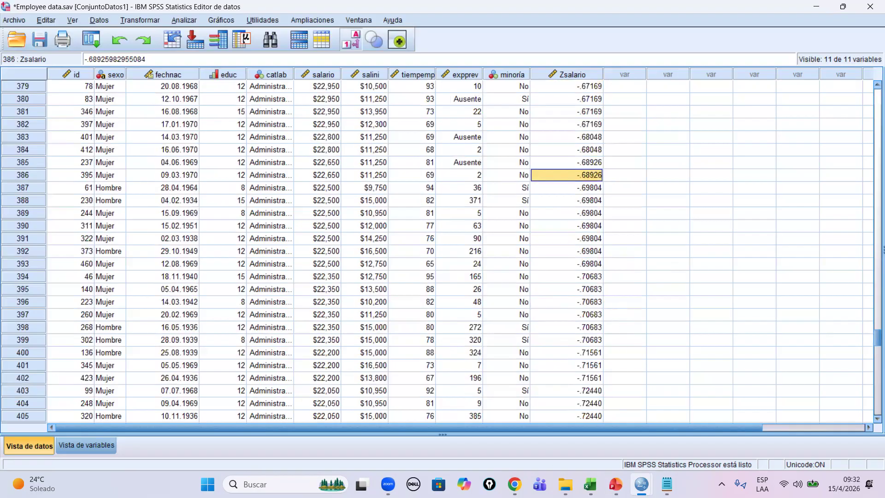
- Switch to PowerPoint and show the number line on slide 24 to review the outlier limits
mouse_move(616, 483)
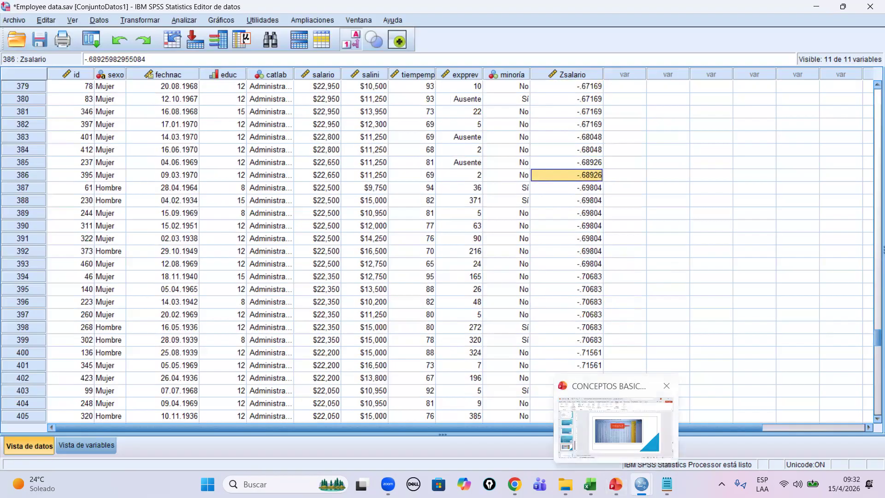
left_click(616, 484)
left_click(616, 484)
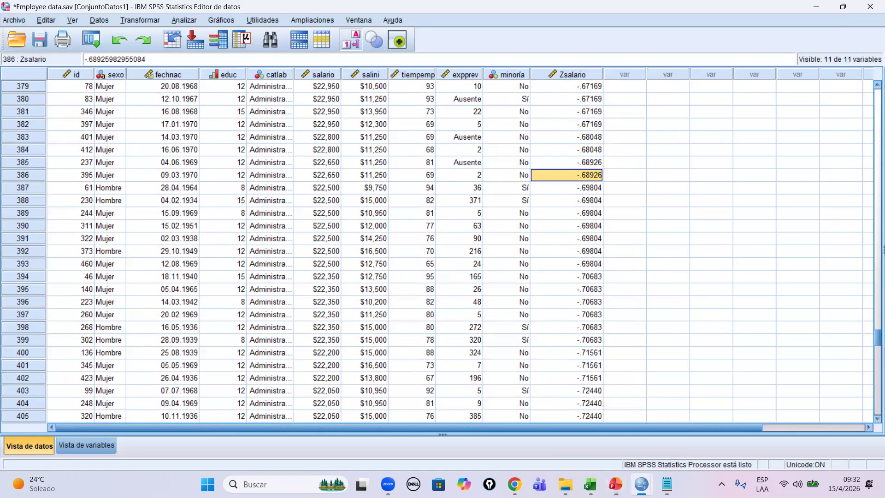
left_click(615, 483)
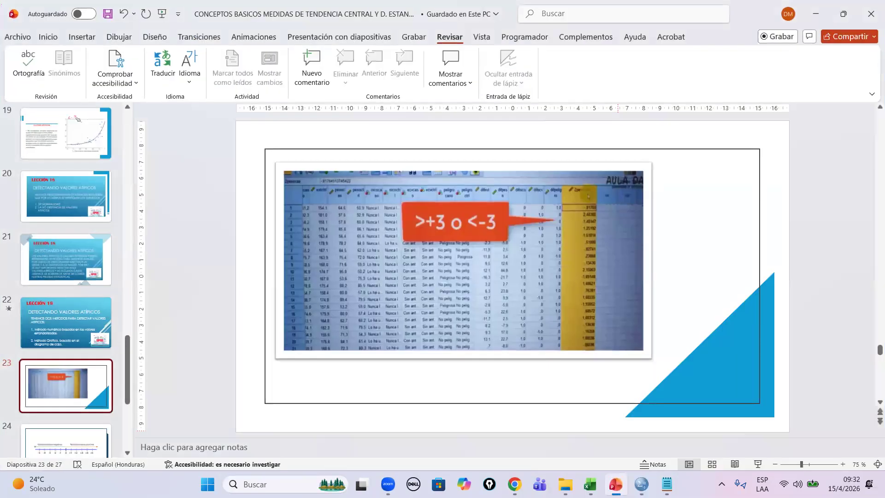
left_click(89, 437)
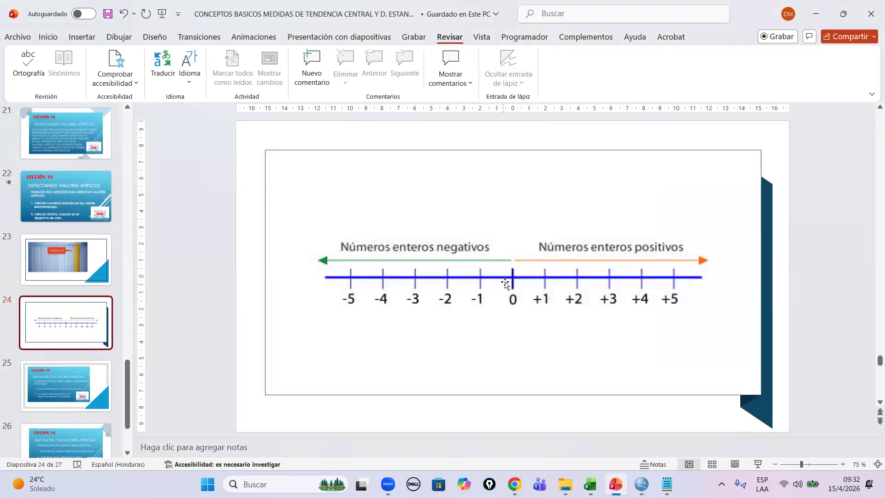
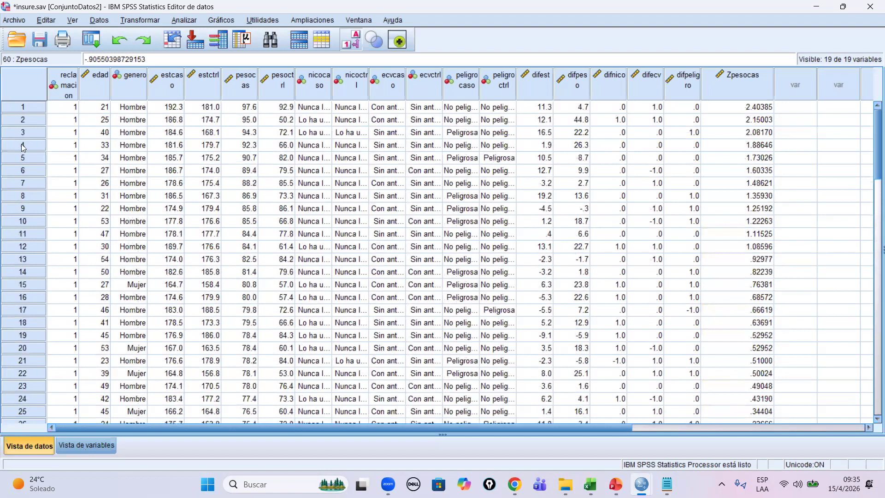
- In insure.sav, show the variable view and locate the case weight and height variables, pesocas and estcaso
key("ctrl+t")
left_click(20, 147)
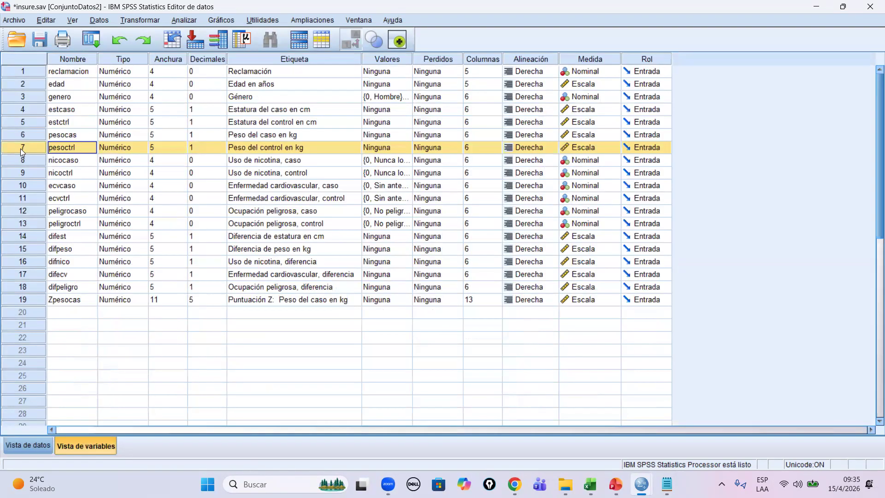
left_click(20, 135)
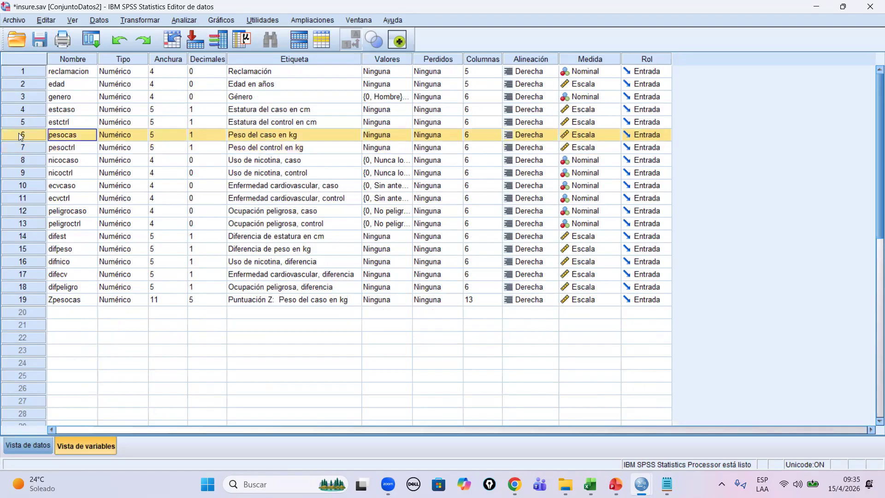
left_click(20, 109)
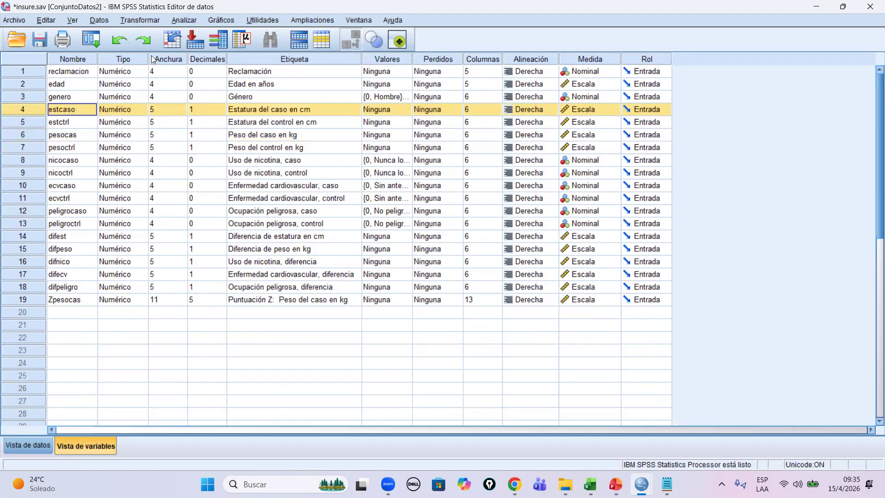
- Start a bivariate correlation, reset its earlier settings and list the variables by name
left_click(190, 20)
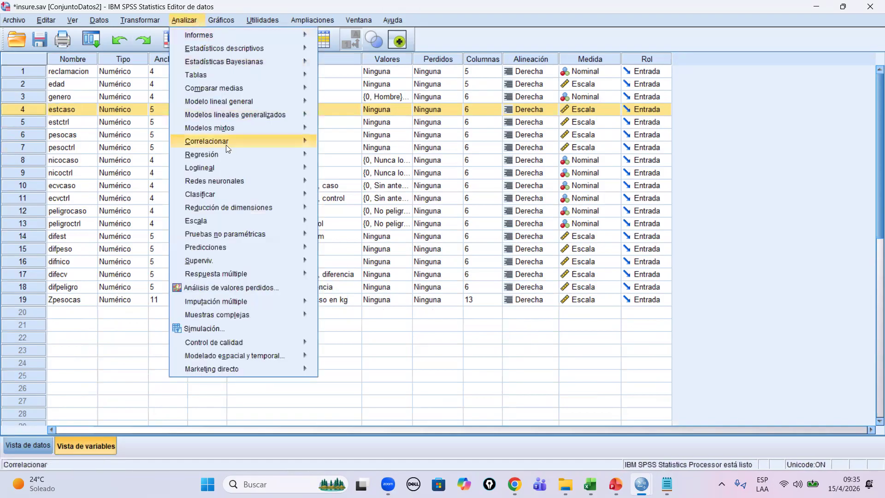
mouse_move(224, 153)
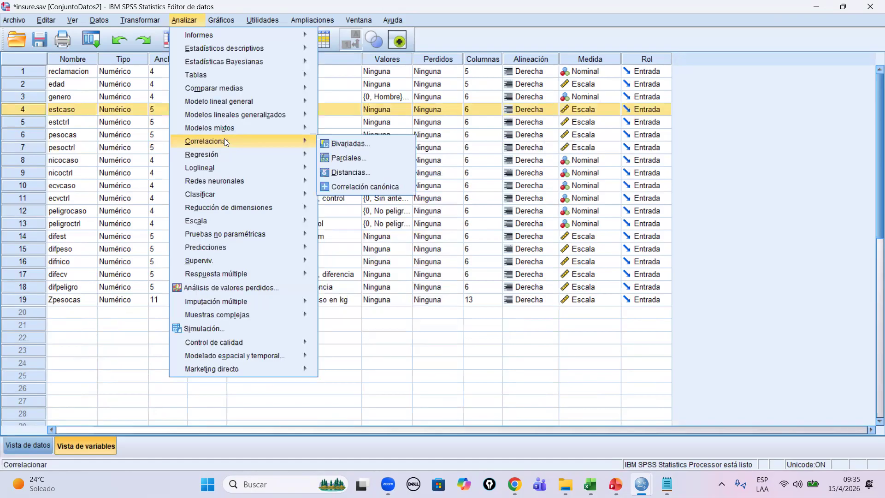
left_click(350, 144)
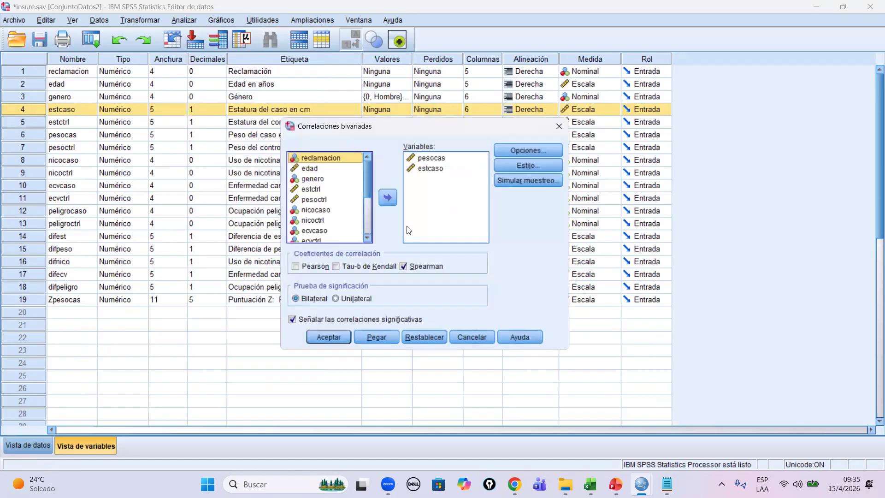
left_click(423, 338)
right_click(310, 200)
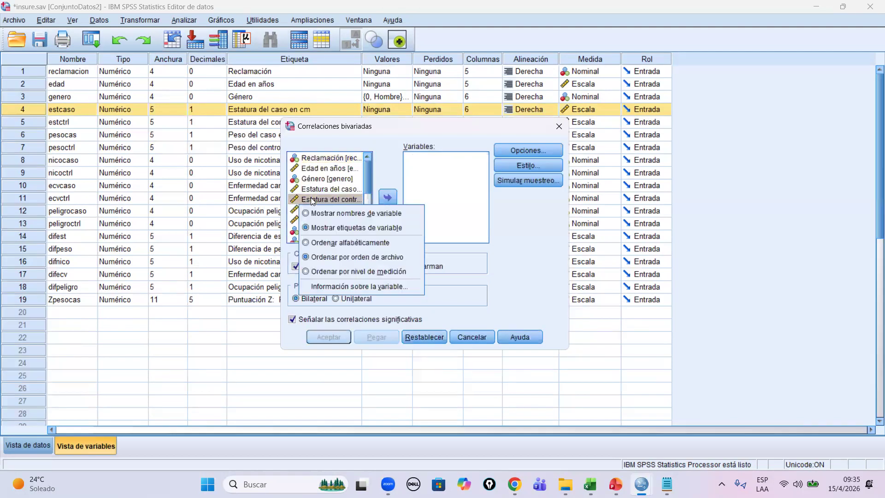
left_click(315, 213)
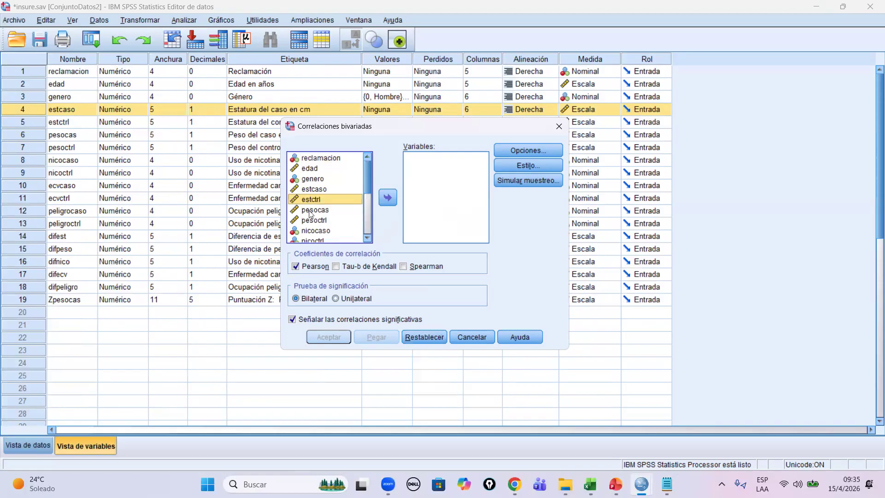
- Run the bilateral Pearson correlation between pesocas and estcaso, flagging significant correlations
left_click(309, 212)
left_click(388, 198)
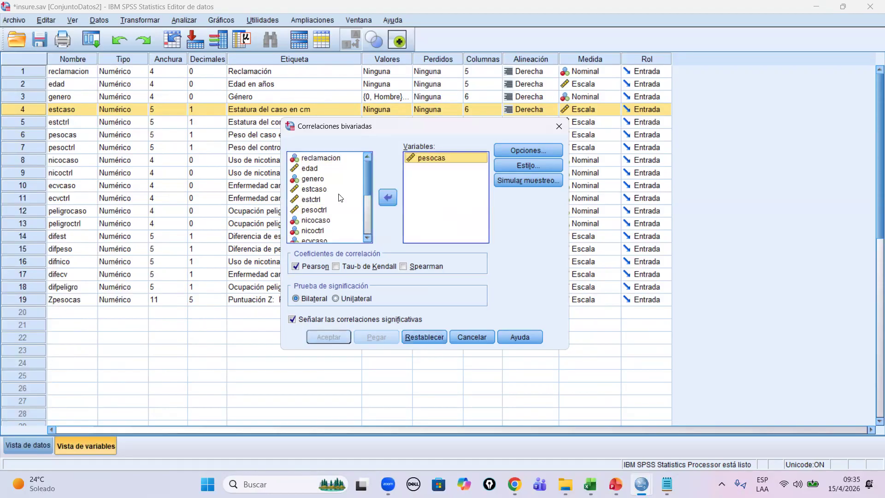
left_click(314, 189)
left_click(388, 197)
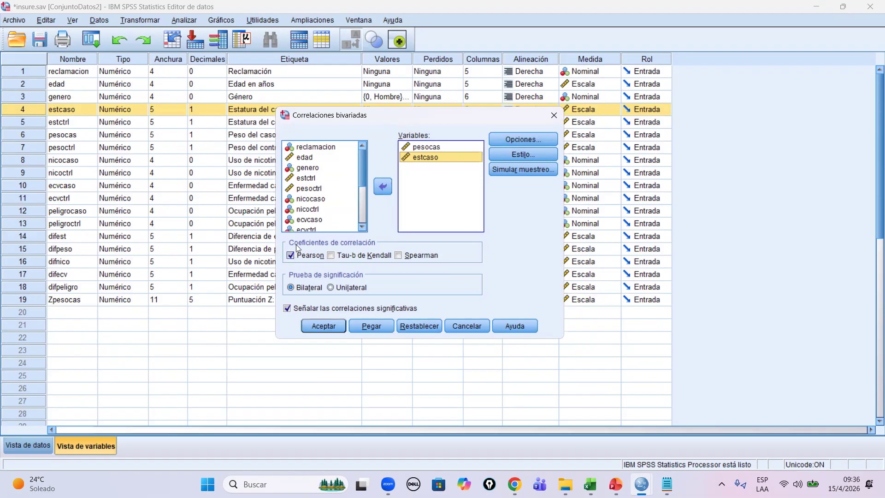
left_click(328, 326)
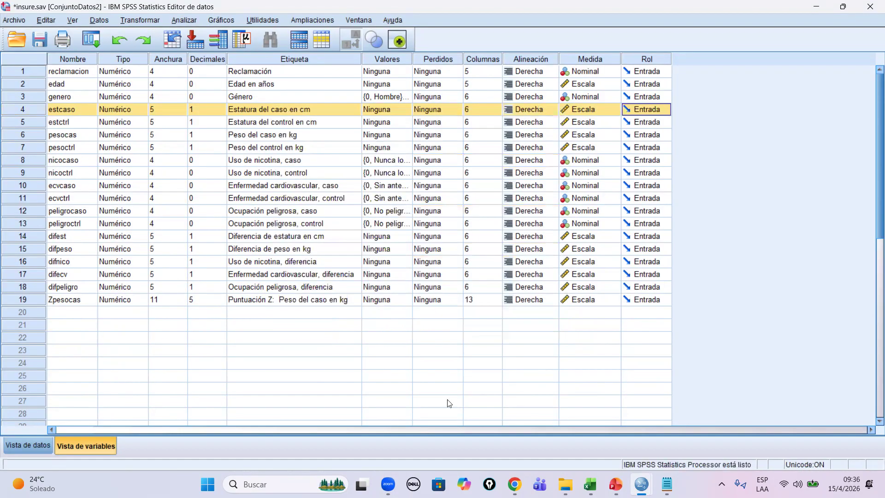
mouse_move(641, 484)
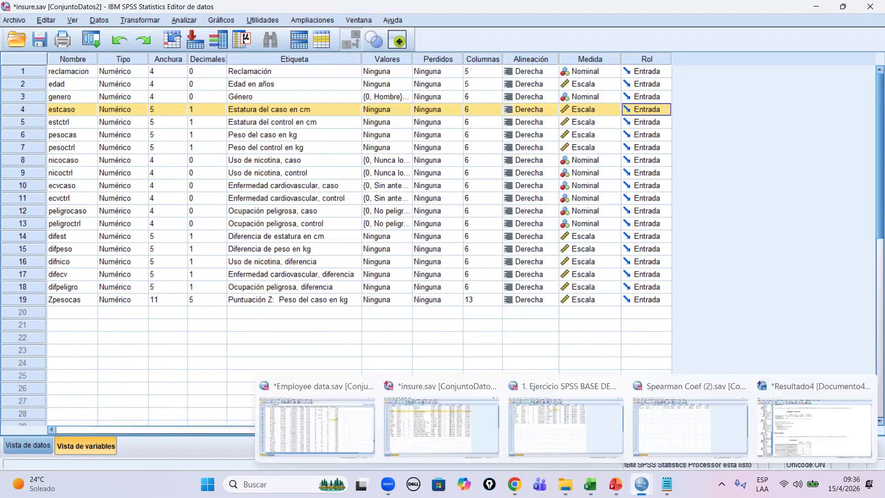
- Switch to the Resultado4 output and show an enlarged print preview of the pesocas and estcaso Correlaciones table
left_click(815, 416)
scroll(627, 389, "down", 1)
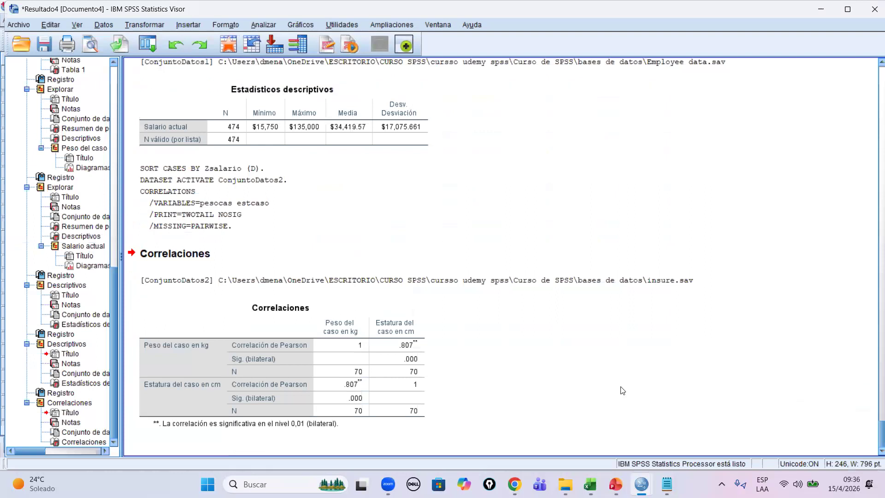
left_click(349, 355)
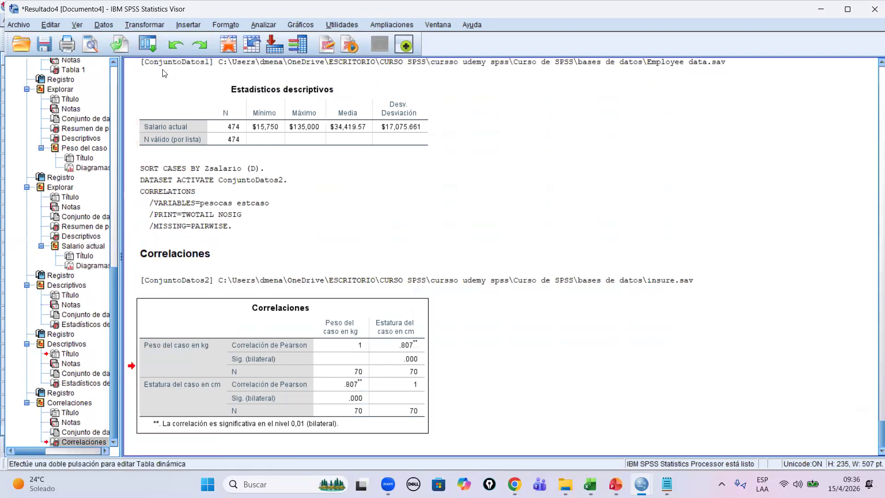
left_click(96, 43)
left_click(207, 28)
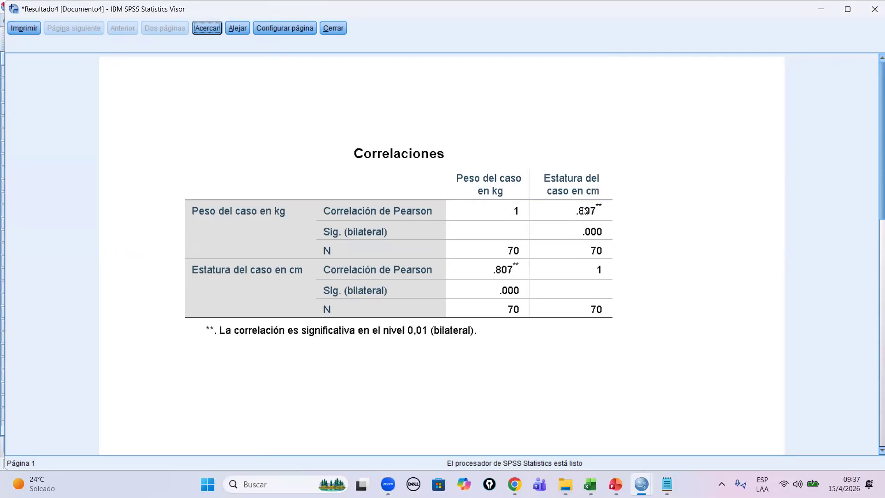
- Compare the Pearson coefficient in the table preview with the interpretation scale on PowerPoint slide 16, and close the preview
left_click(611, 475)
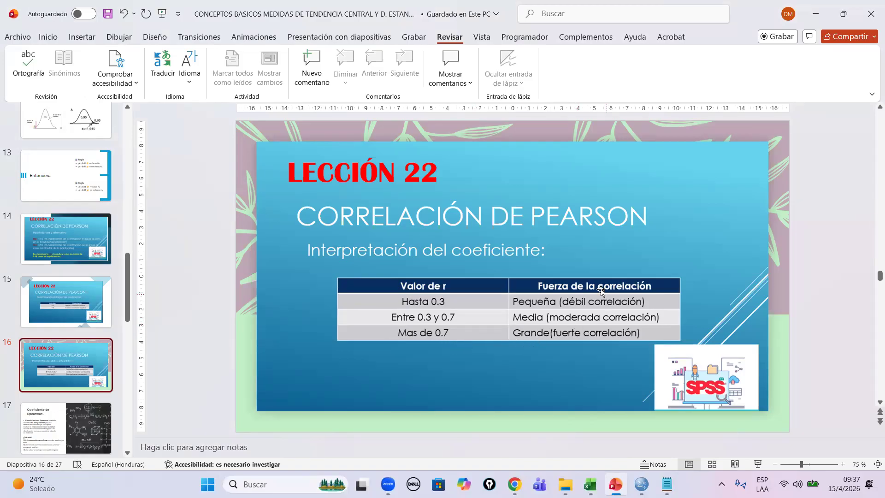
mouse_move(642, 484)
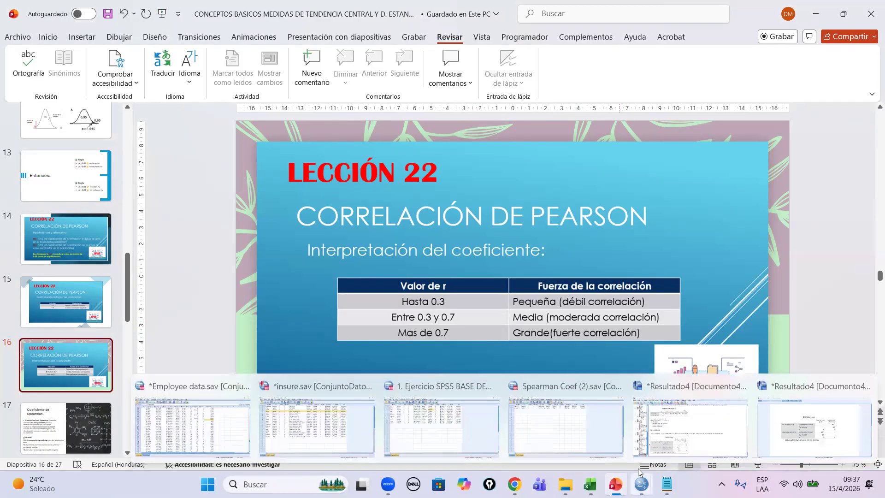
left_click(687, 397)
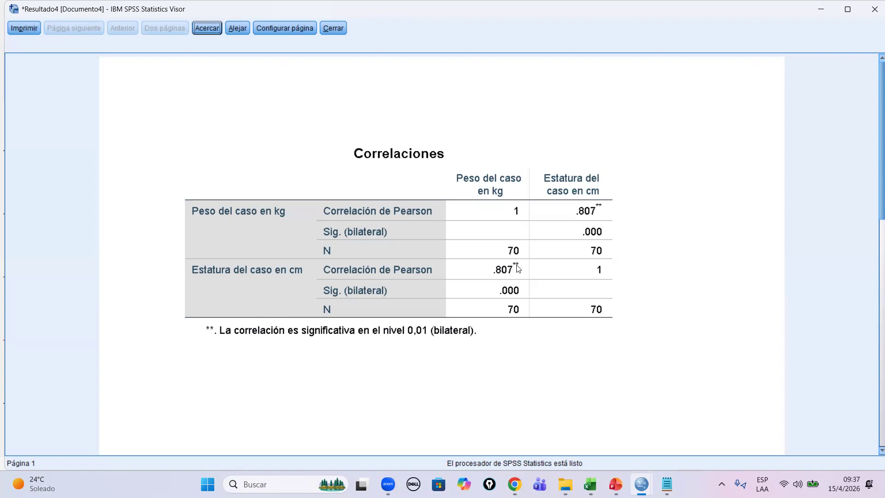
left_click(332, 28)
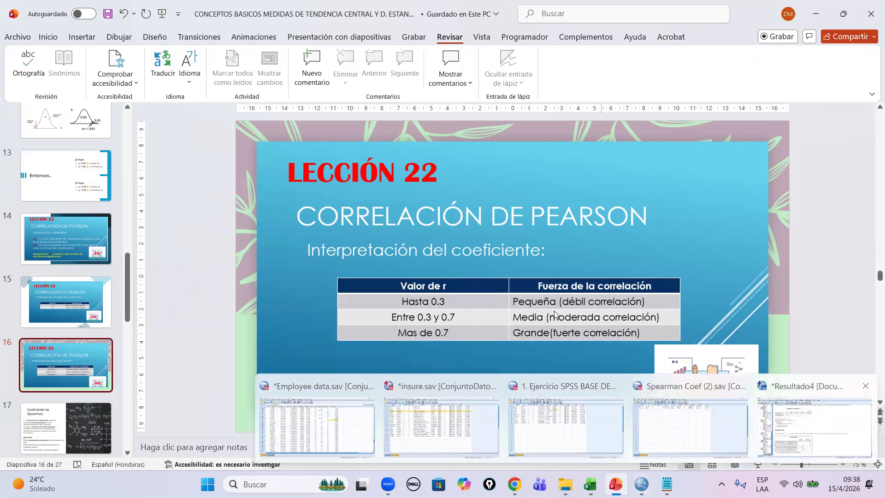
- In the Resultado4 output, find the scatter plot of Estatura del caso by Peso del caso and examine it in an enlarged print preview
left_click(814, 426)
scroll(507, 284, "up", 20)
scroll(476, 237, "up", 20)
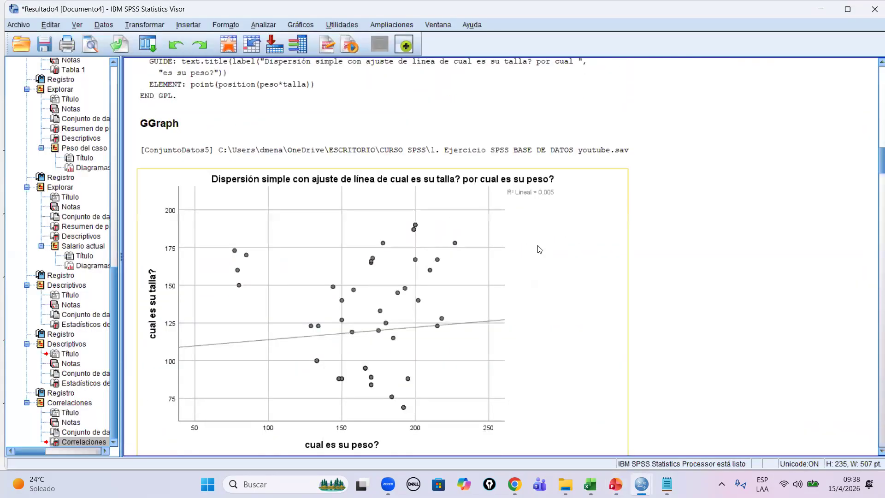
scroll(507, 262, "up", 15)
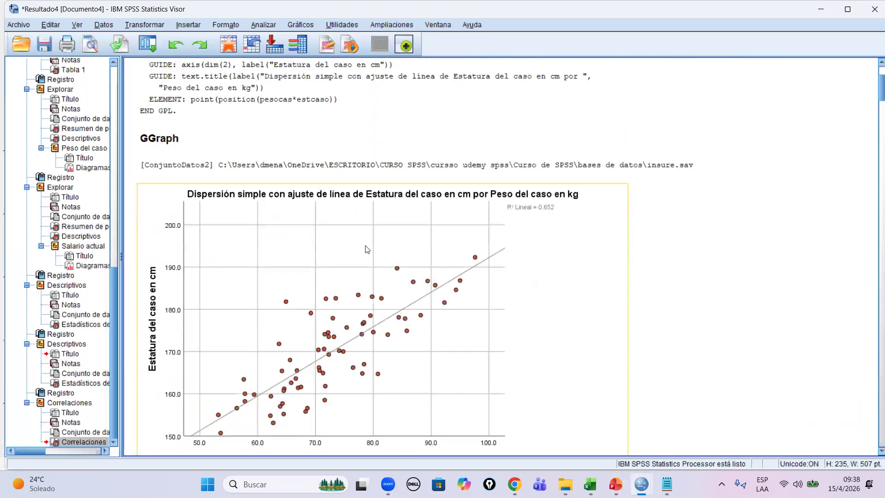
left_click(367, 249)
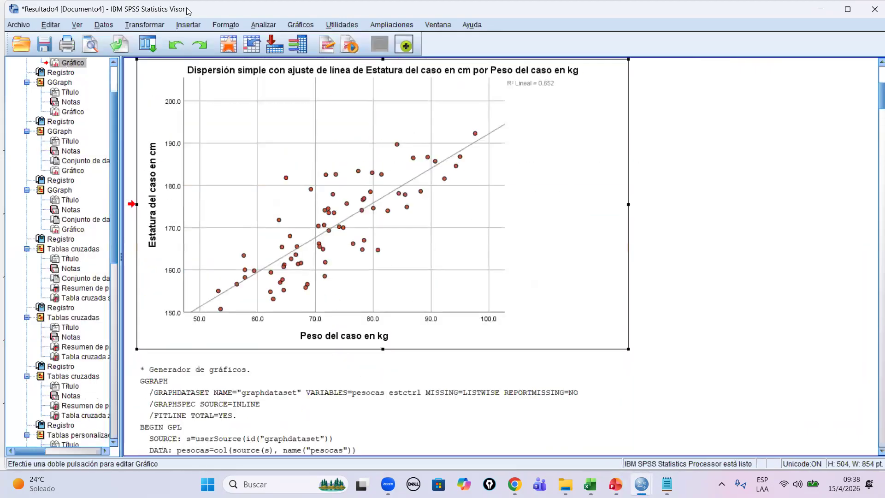
left_click(92, 45)
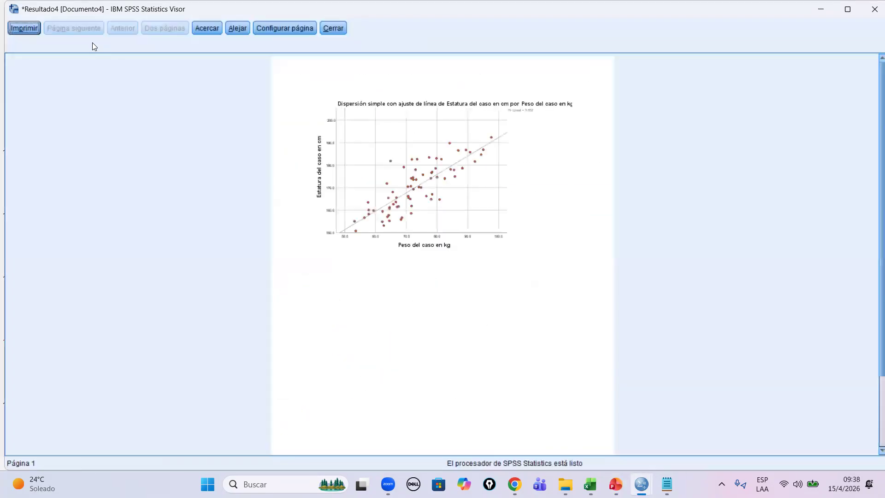
left_click(201, 29)
left_click(201, 29)
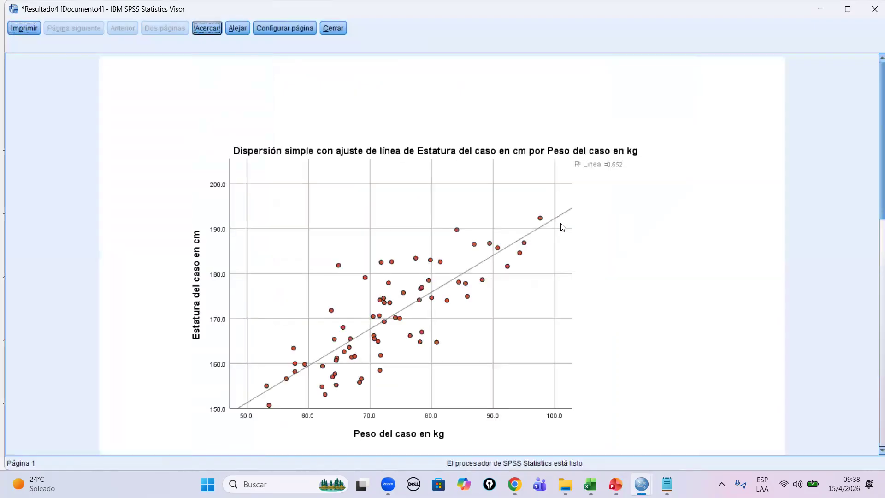
scroll(561, 224, "down", 2)
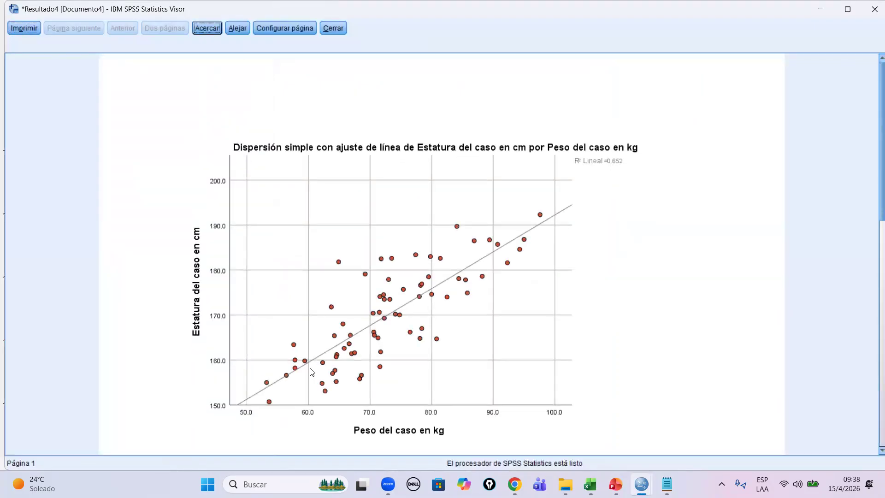
left_click(334, 30)
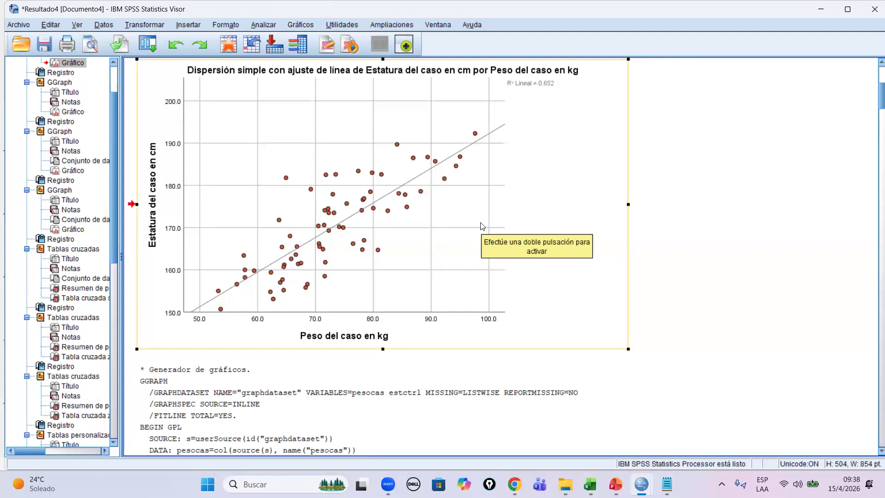
- Examine the fit line and R² of the scatter plot of Estatura del control by Peso del caso in the output
scroll(631, 344, "down", 3)
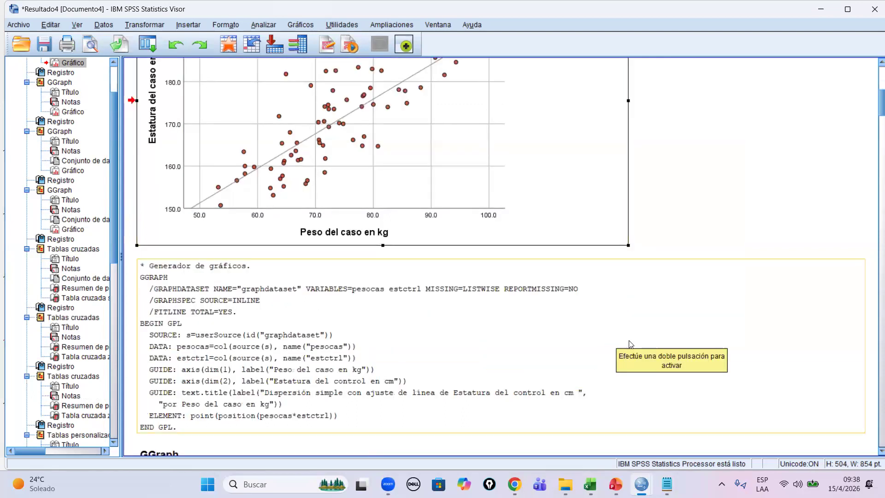
scroll(631, 344, "down", 3)
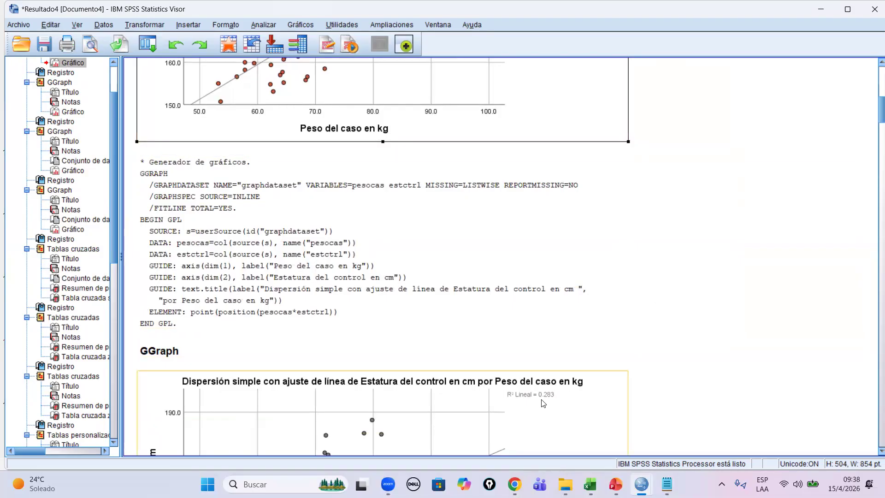
scroll(604, 302, "down", 5)
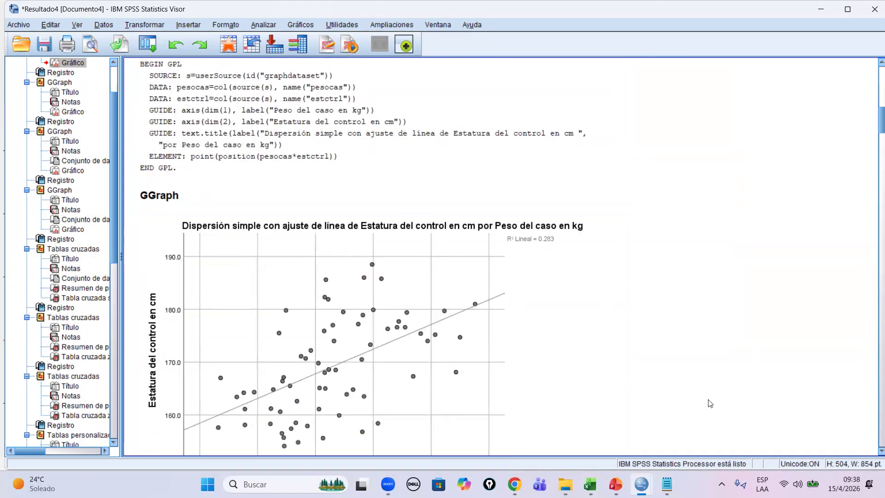
- View the variables of Spearman Coef (2).sav and switch to PowerPoint to show slide 17 on the Coeficiente de Spearman
mouse_move(615, 484)
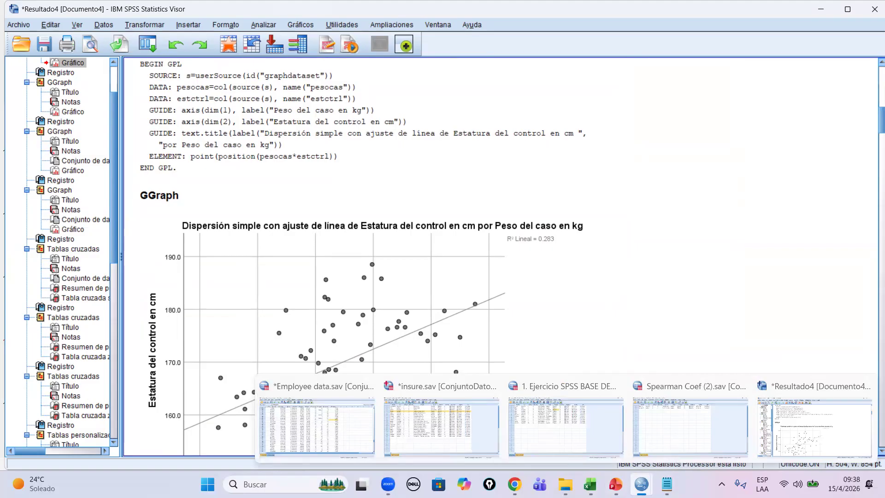
left_click(737, 387)
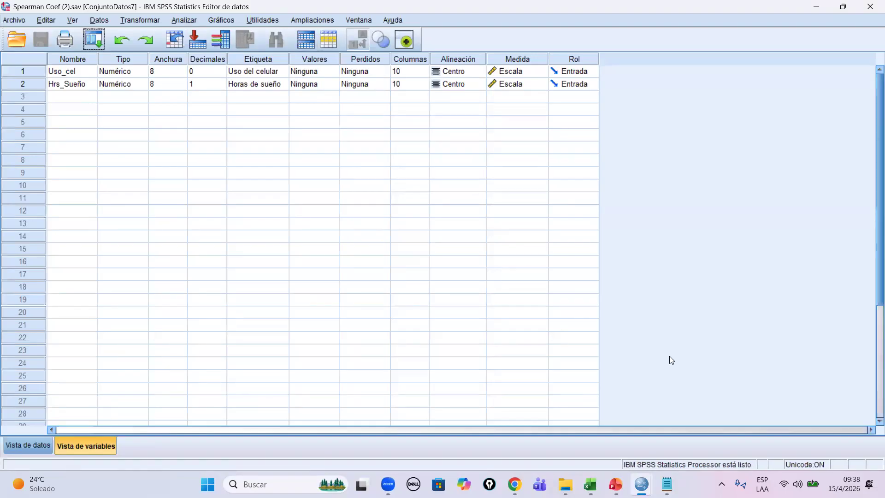
mouse_move(642, 483)
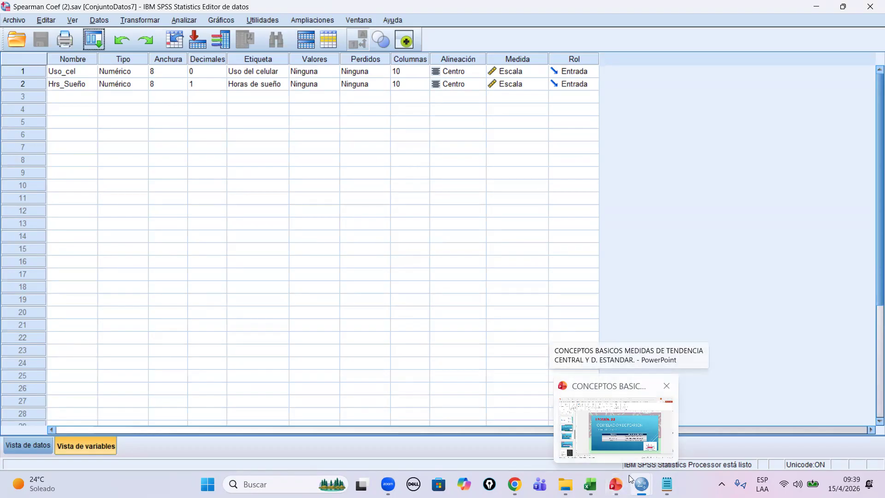
left_click(601, 404)
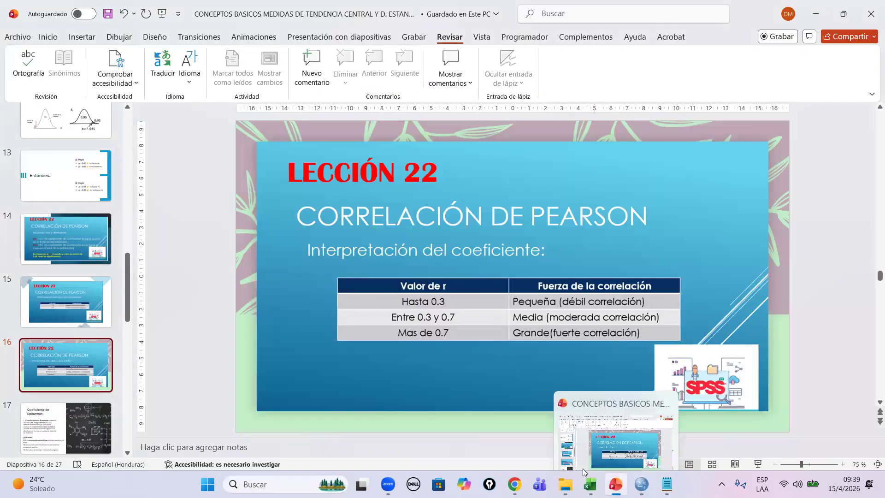
scroll(52, 372, "down", 1)
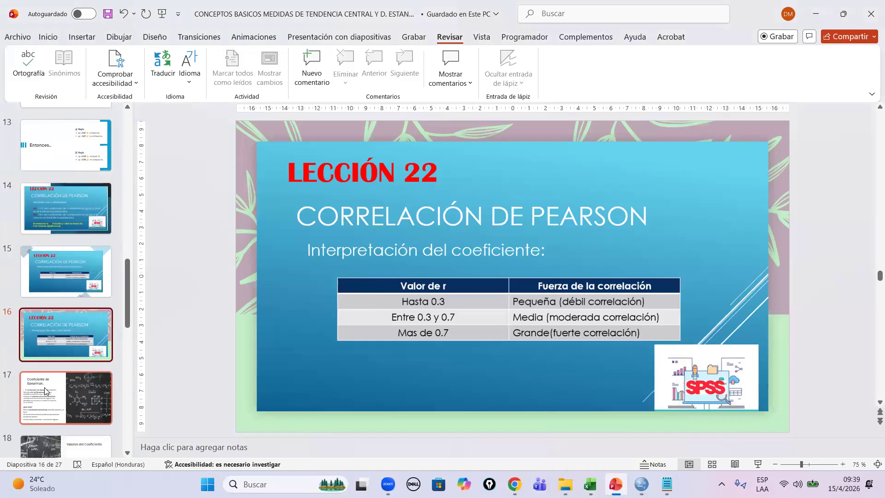
left_click(45, 391)
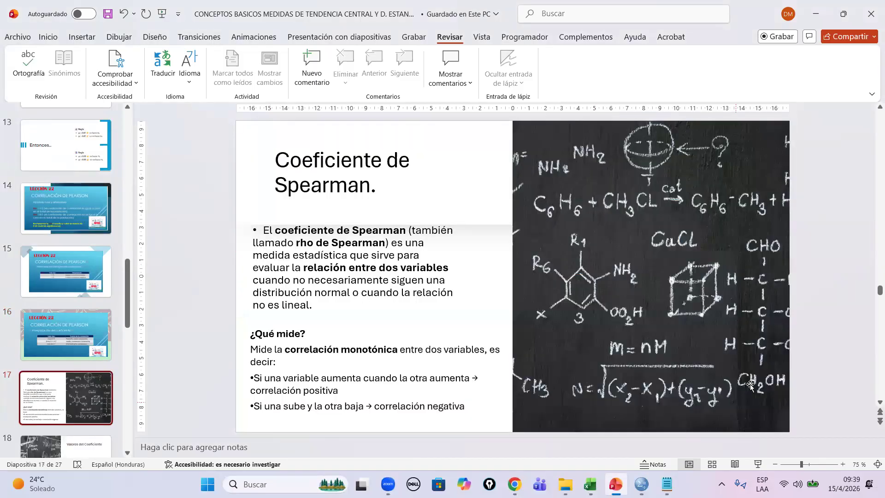